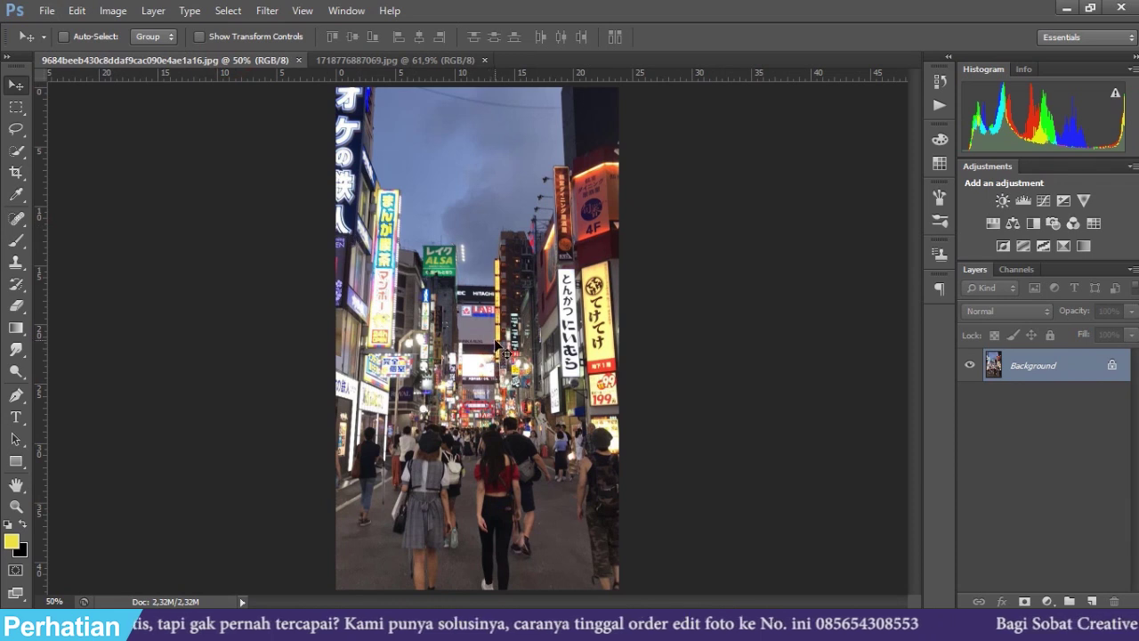
{"action": "scroll", "coordinate": [499, 341], "scroll_direction": "up", "scroll_amount": 3}
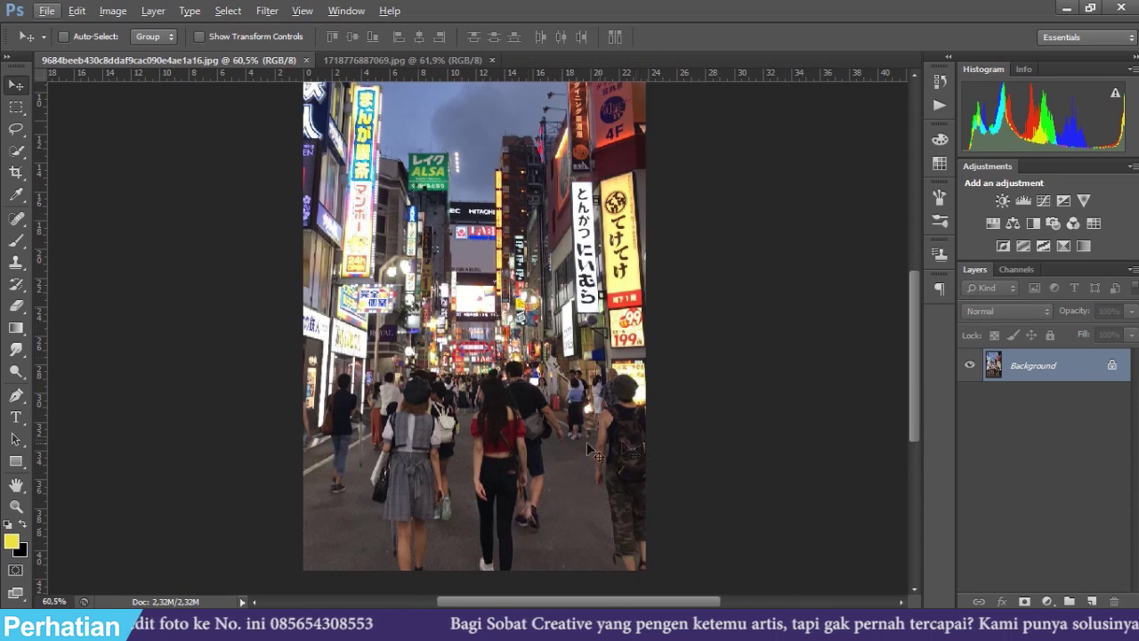
{"action": "left_click", "coordinate": [419, 60]}
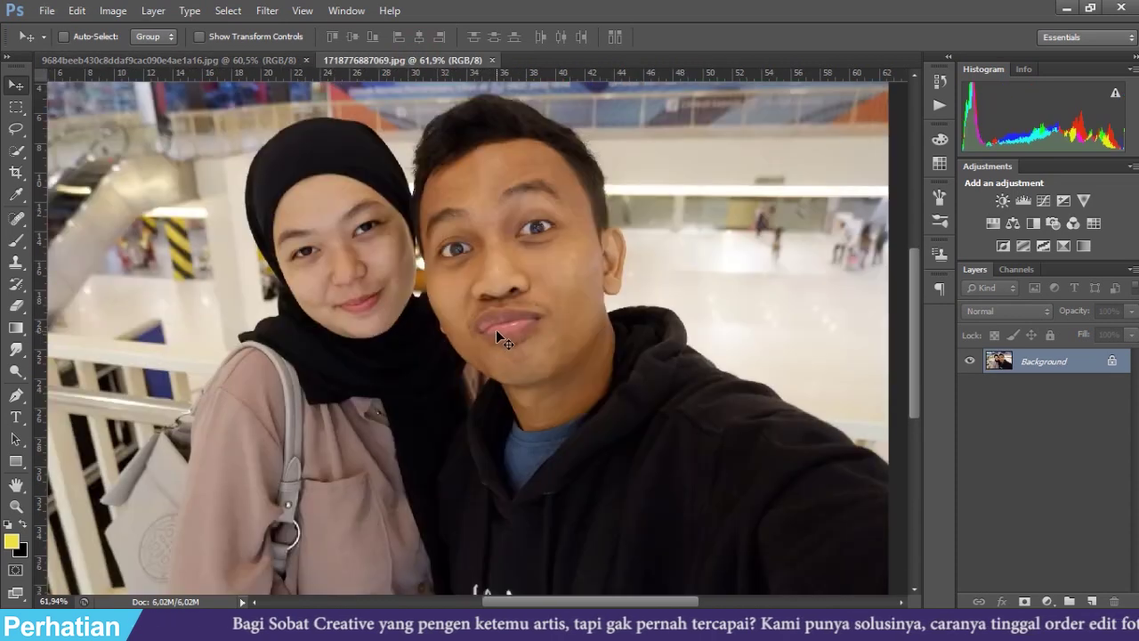
{"action": "scroll", "coordinate": [503, 330], "scroll_direction": "down", "scroll_amount": 1}
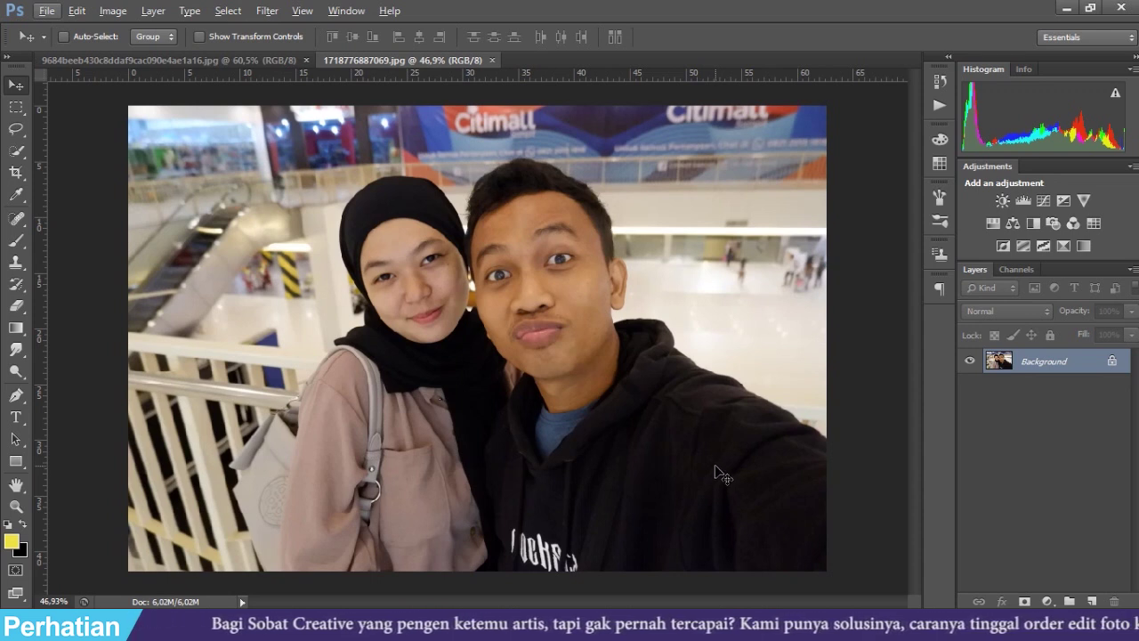
{"action": "left_click_drag", "start_coordinate": [133, 60], "coordinate": [487, 401]}
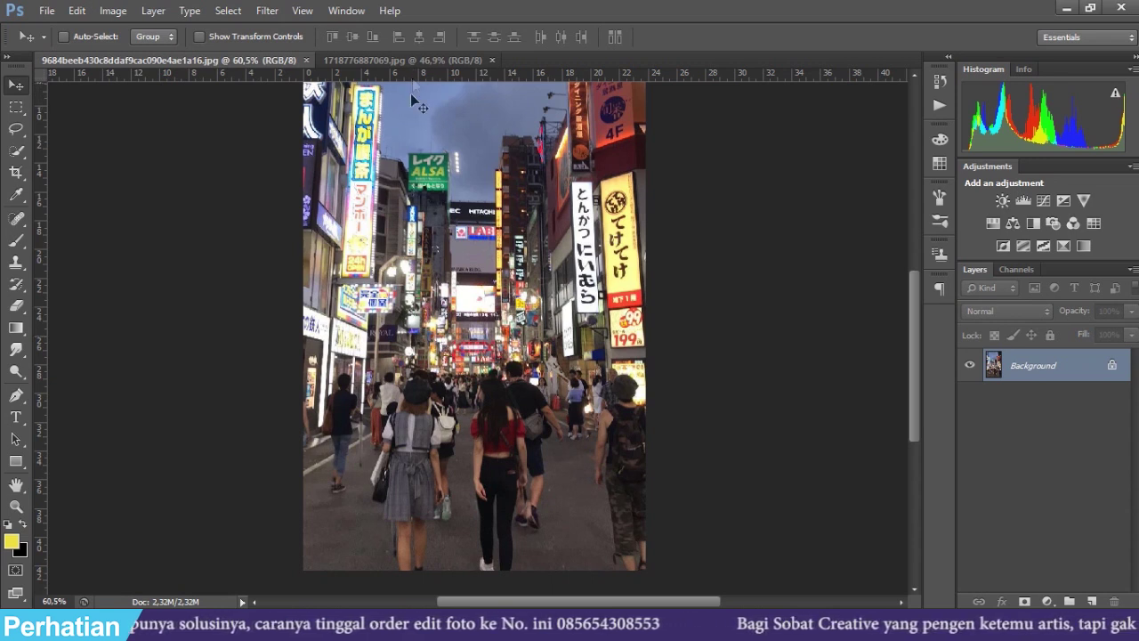
Select the couple, including the hoodie and handbag, in the mall selfie with the Quick Selection tool.
{"action": "left_click", "coordinate": [431, 60]}
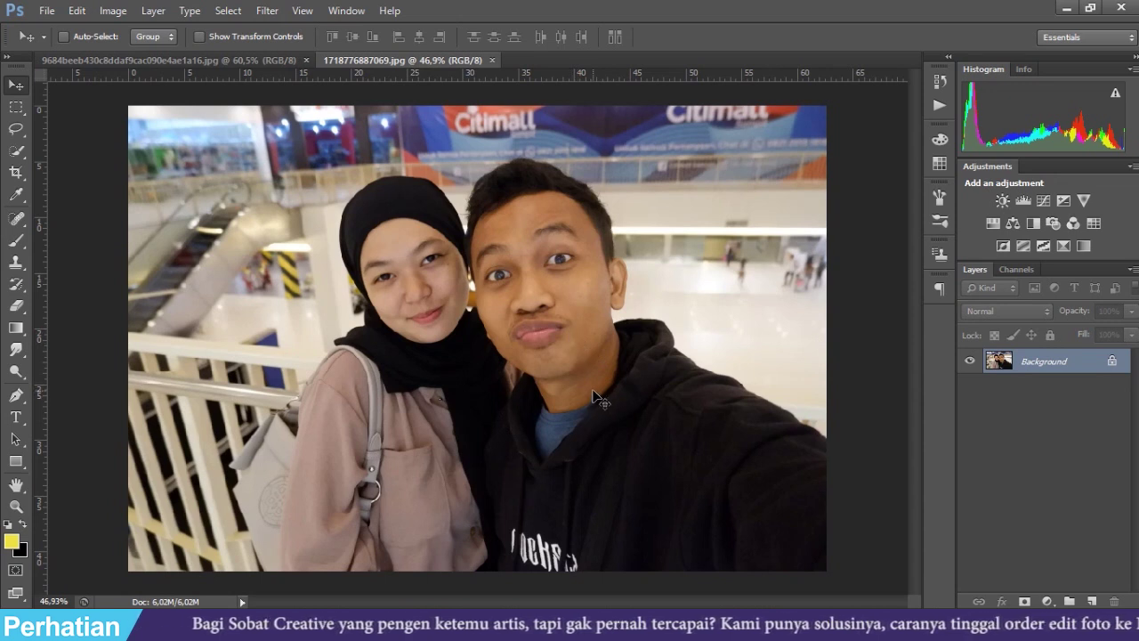
{"action": "key", "text": "w"}
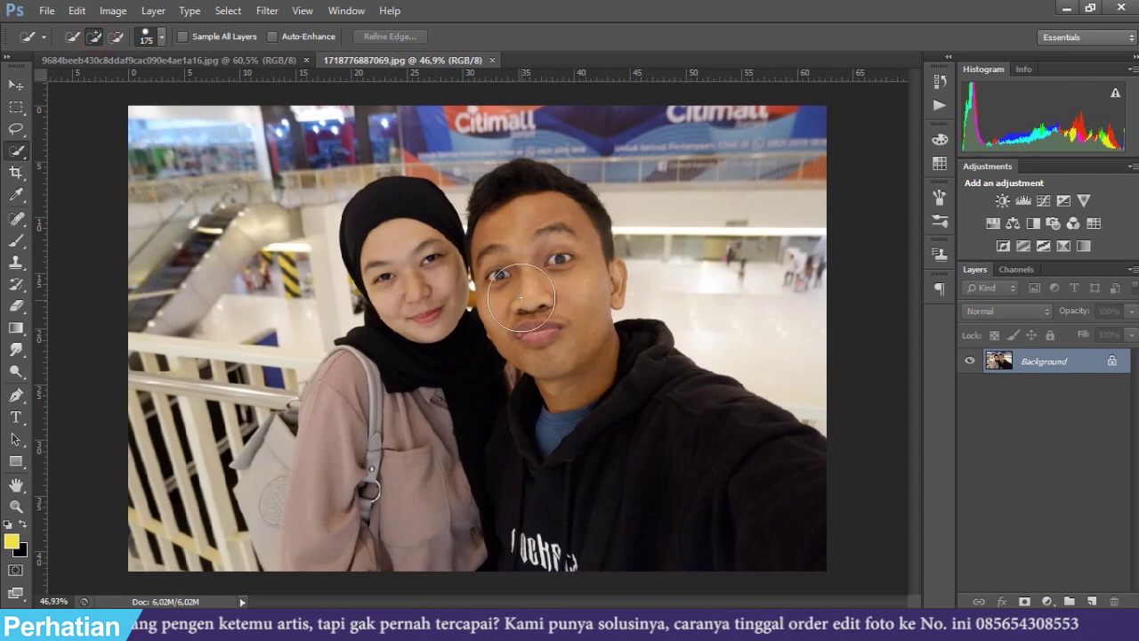
{"action": "mouse_move", "coordinate": [521, 289]}
{"action": "left_mouse_down"}
{"action": "mouse_move", "coordinate": [654, 444]}
{"action": "mouse_move", "coordinate": [783, 524]}
{"action": "mouse_move", "coordinate": [463, 448]}
{"action": "mouse_move", "coordinate": [414, 495]}
{"action": "mouse_move", "coordinate": [339, 465]}
{"action": "mouse_move", "coordinate": [327, 505]}
{"action": "mouse_move", "coordinate": [456, 518]}
{"action": "mouse_move", "coordinate": [396, 251]}
{"action": "mouse_move", "coordinate": [438, 325]}
{"action": "left_mouse_up"}
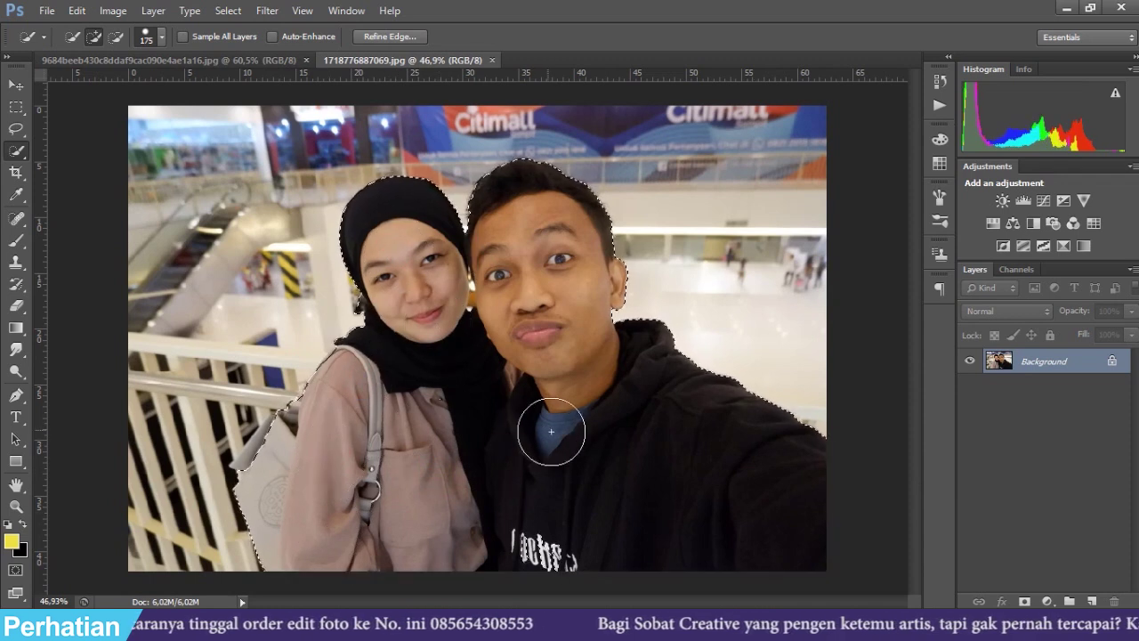
{"action": "mouse_move", "coordinate": [591, 384]}
{"action": "left_mouse_down"}
{"action": "mouse_move", "coordinate": [569, 500]}
{"action": "mouse_move", "coordinate": [539, 533]}
{"action": "mouse_move", "coordinate": [610, 552]}
{"action": "left_mouse_up"}
Move the selected couple into the street photo and rename the new layer "edit".
{"action": "left_click", "coordinate": [16, 86]}
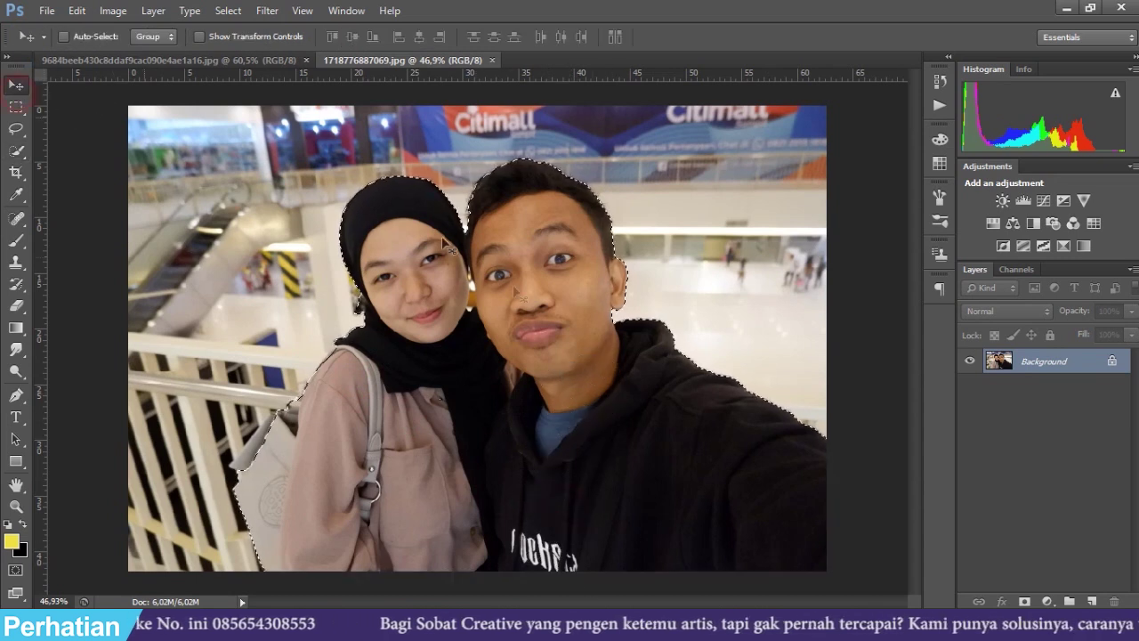
{"action": "left_click_drag", "start_coordinate": [463, 249], "coordinate": [525, 313]}
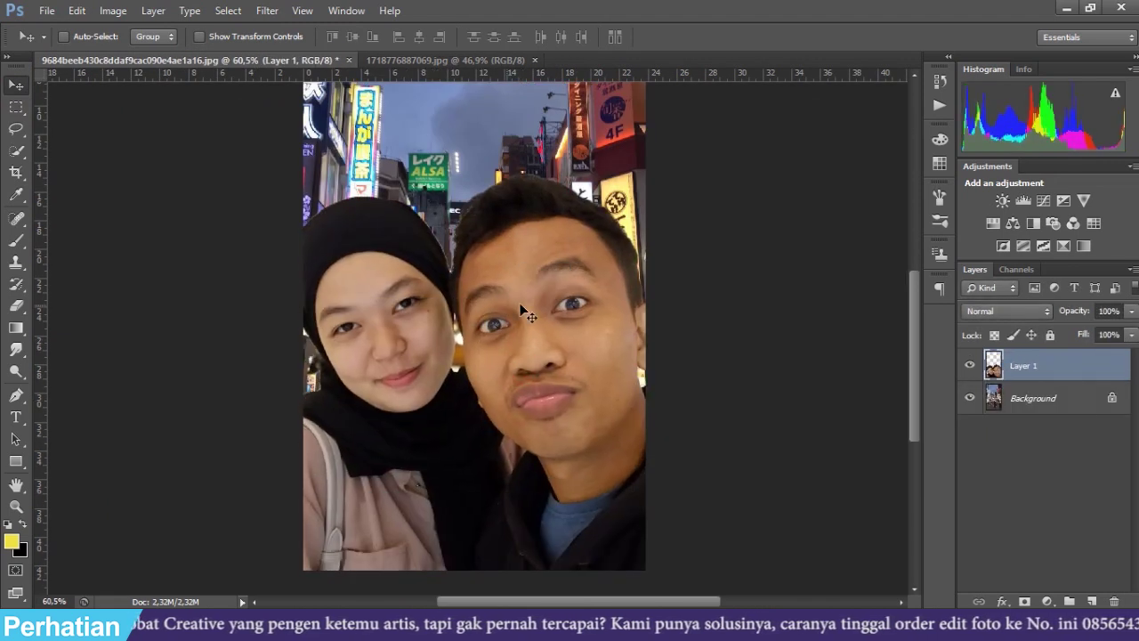
{"action": "double_click", "coordinate": [1025, 365]}
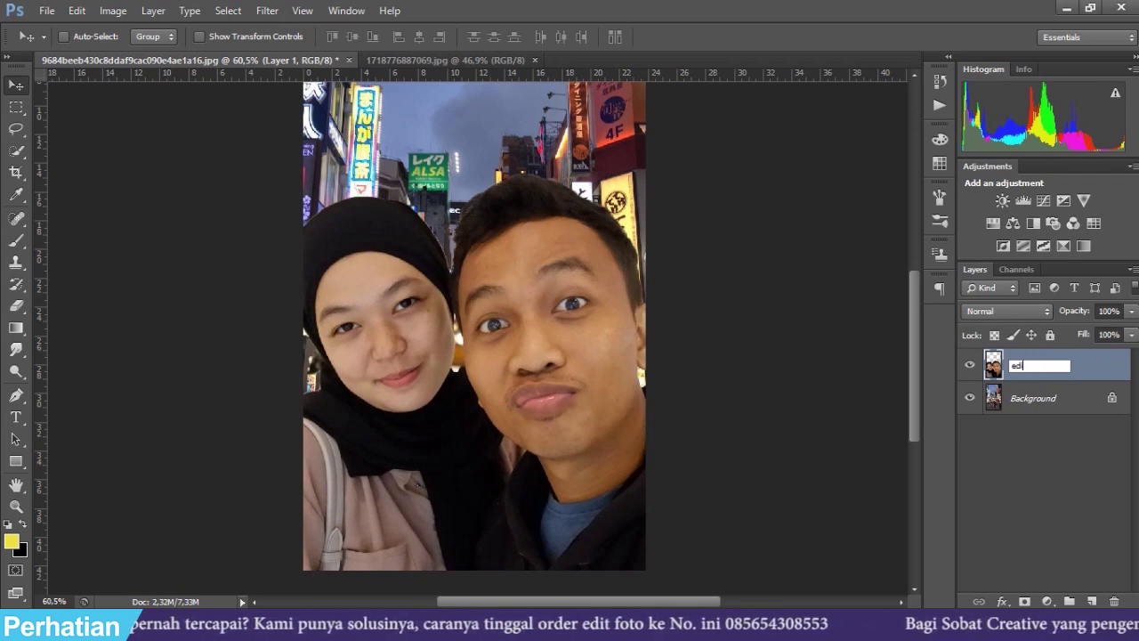
{"action": "key", "text": "Return"}
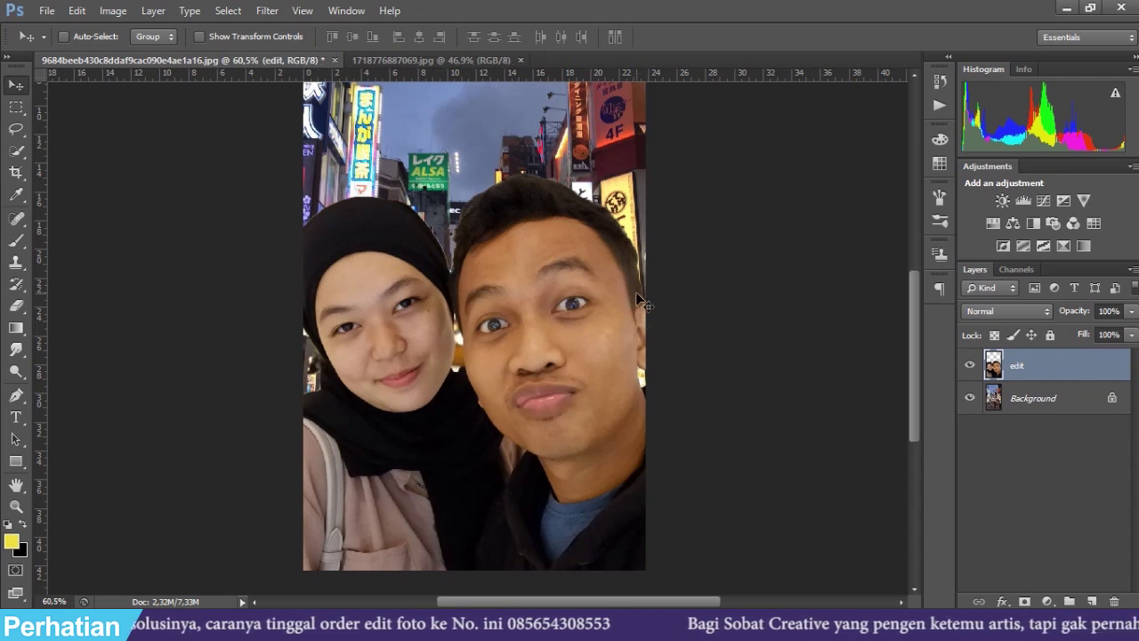
Scale the couple down with Free Transform until both fit within the street photo, and place them over the lower part of the scene.
{"action": "key", "text": "ctrl+t"}
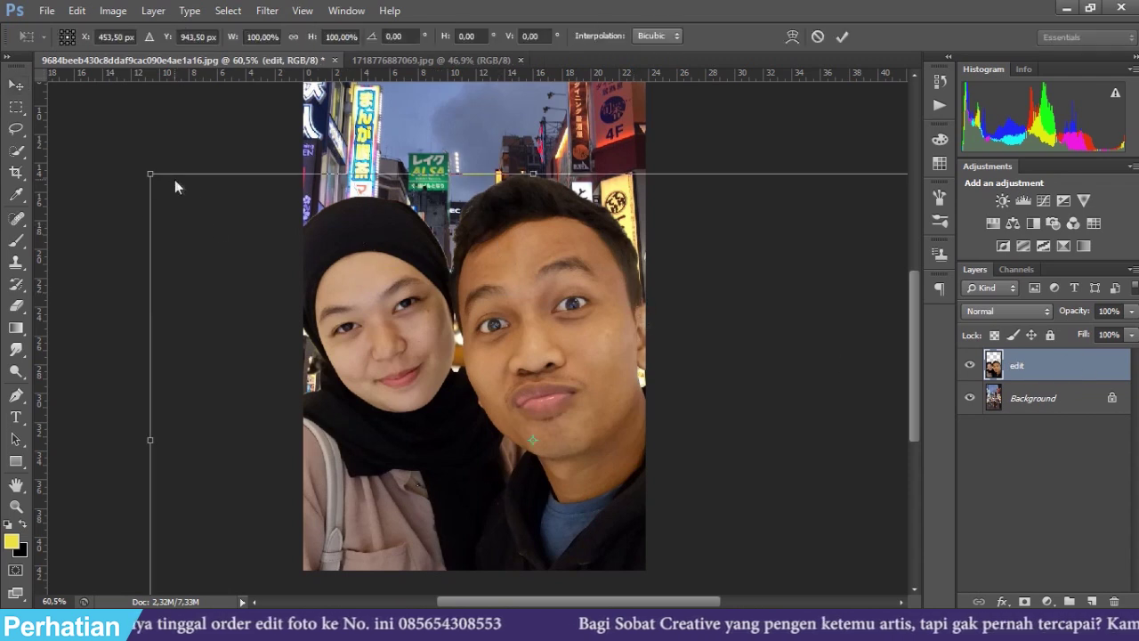
{"action": "scroll", "coordinate": [437, 283], "scroll_direction": "down", "scroll_amount": 3}
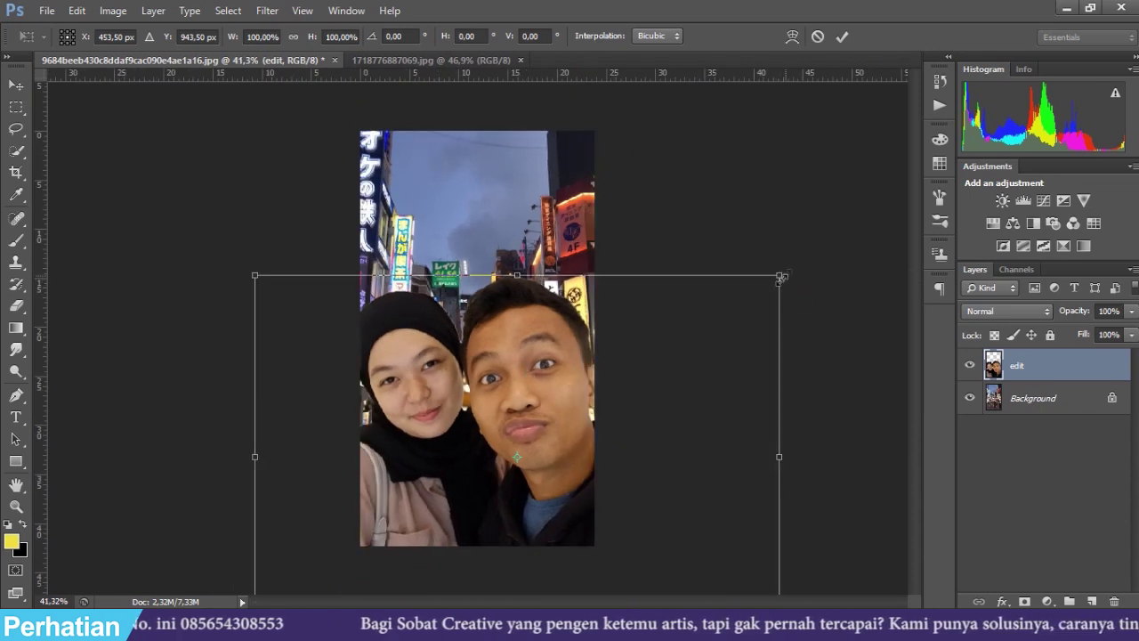
{"action": "left_click_drag", "start_coordinate": [780, 276], "coordinate": [565, 426]}
{"action": "left_click_drag", "start_coordinate": [487, 487], "coordinate": [565, 407]}
{"action": "left_click_drag", "start_coordinate": [642, 345], "coordinate": [589, 307]}
{"action": "key", "text": "Return"}
{"action": "key", "text": "ctrl+plus"}
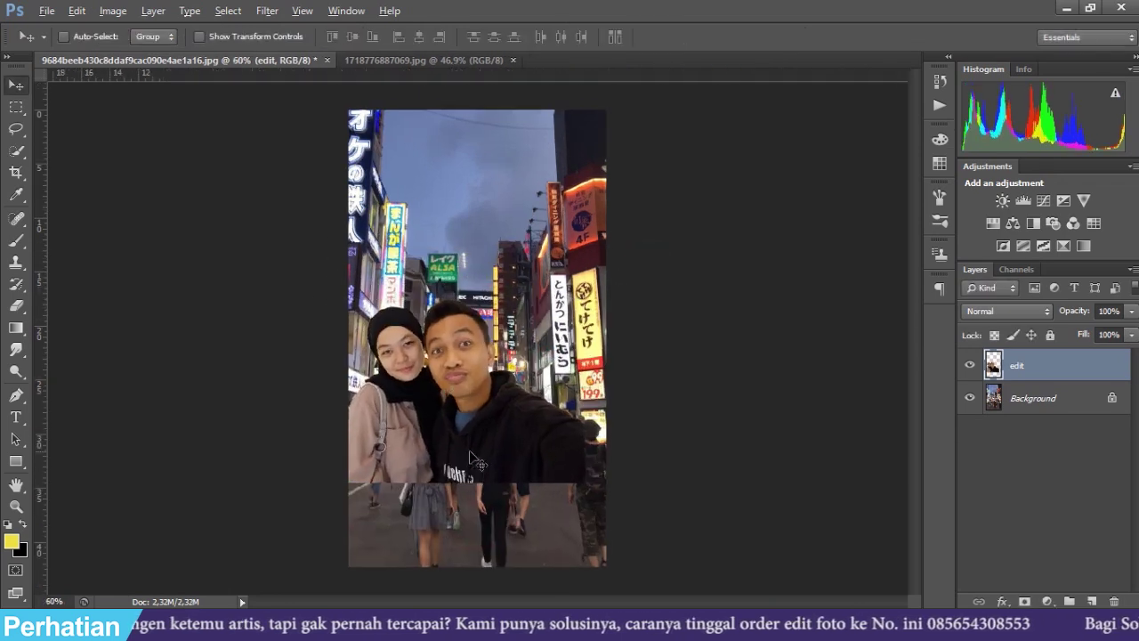
{"action": "scroll", "coordinate": [477, 463], "scroll_direction": "up", "scroll_amount": 3}
{"action": "left_click_drag", "start_coordinate": [498, 418], "coordinate": [554, 481]}
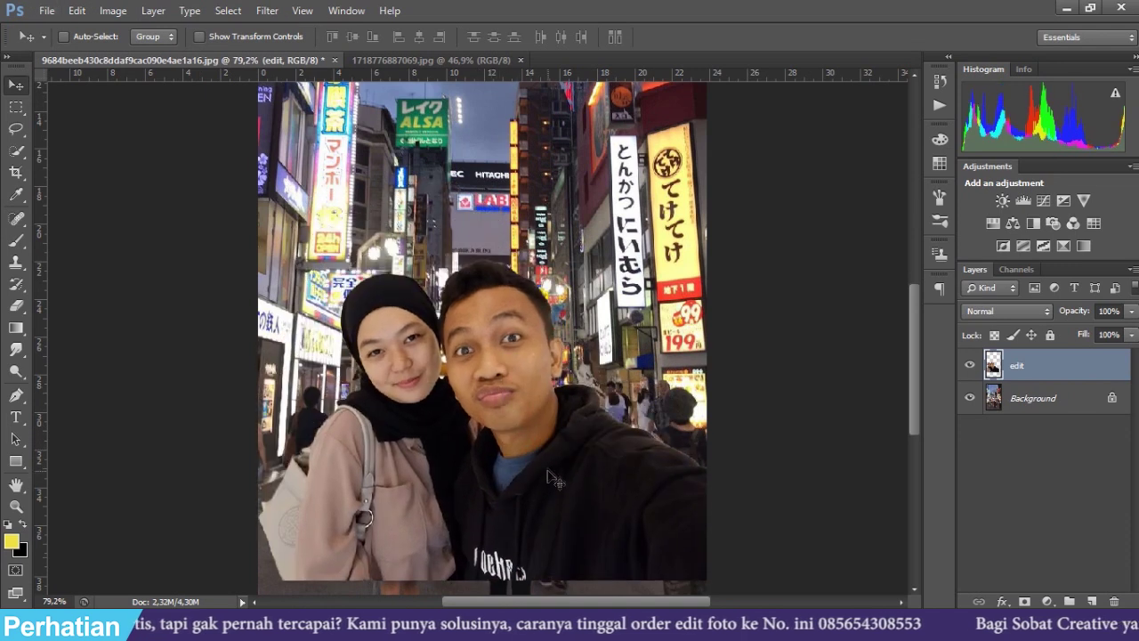
Scale the couple down further to about 78.5% and reposition them in front of the pedestrians on the street.
{"action": "key", "text": "ctrl+t"}
{"action": "left_click_drag", "start_coordinate": [723, 267], "coordinate": [633, 331]}
{"action": "left_click_drag", "start_coordinate": [581, 394], "coordinate": [614, 405]}
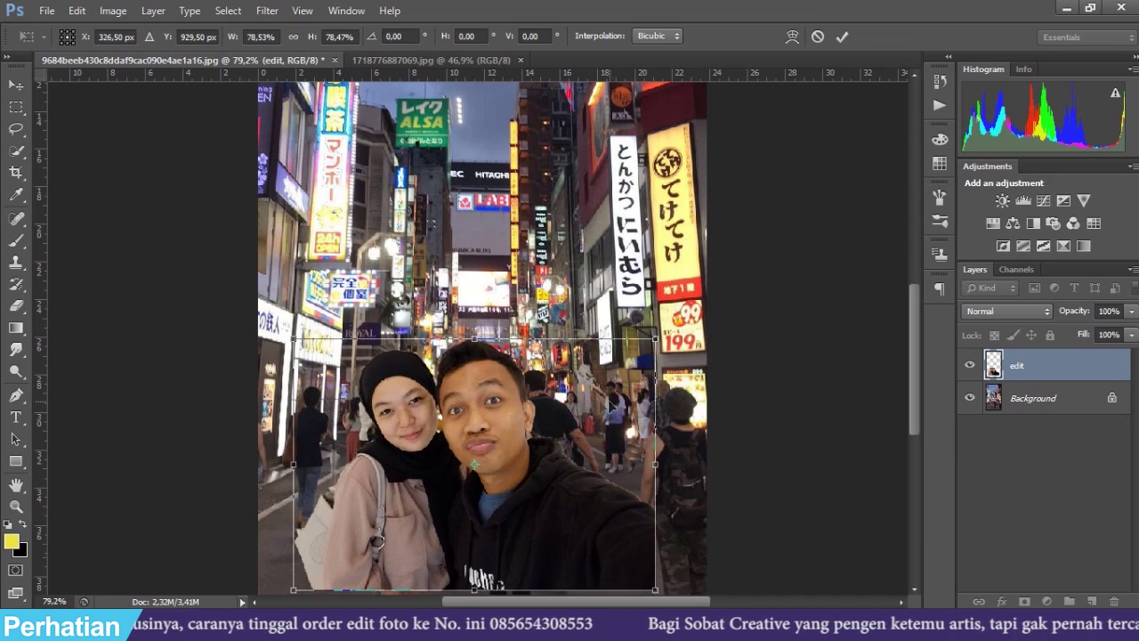
{"action": "key", "text": "Return"}
{"action": "scroll", "coordinate": [614, 405], "scroll_direction": "down", "scroll_amount": 2}
{"action": "scroll", "coordinate": [609, 405], "scroll_direction": "up", "scroll_amount": 1}
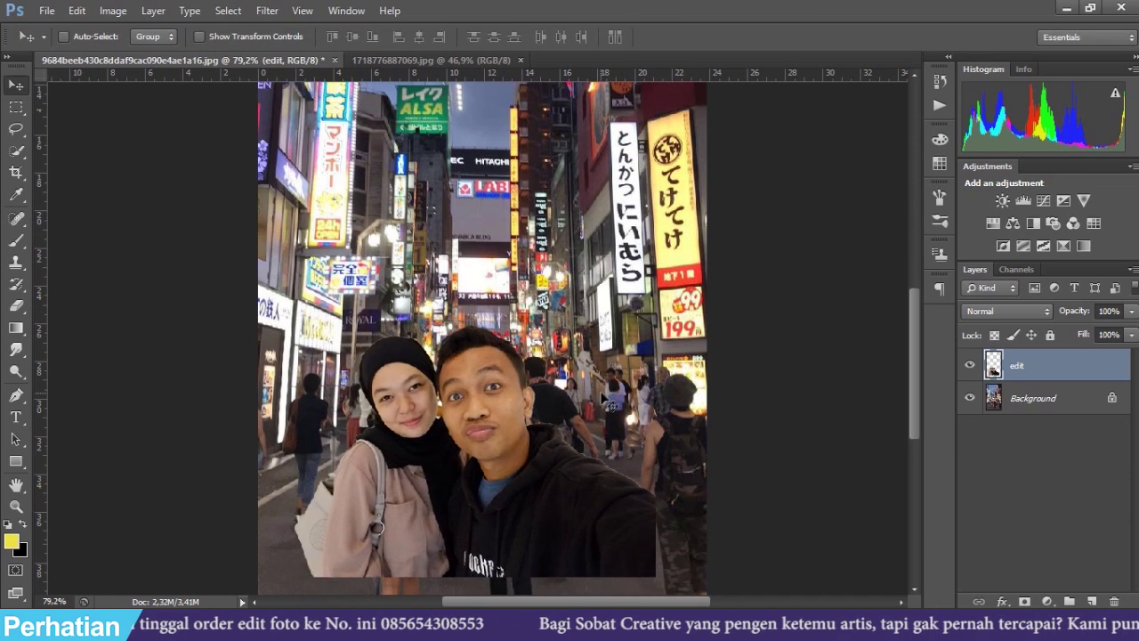
{"action": "scroll", "coordinate": [613, 396], "scroll_direction": "down", "scroll_amount": 2}
{"action": "left_click_drag", "start_coordinate": [578, 424], "coordinate": [571, 427]}
Choose the Eraser for the man's hoodie edge and reduce its brush size to 10 px.
{"action": "scroll", "coordinate": [572, 426], "scroll_direction": "up", "scroll_amount": 5}
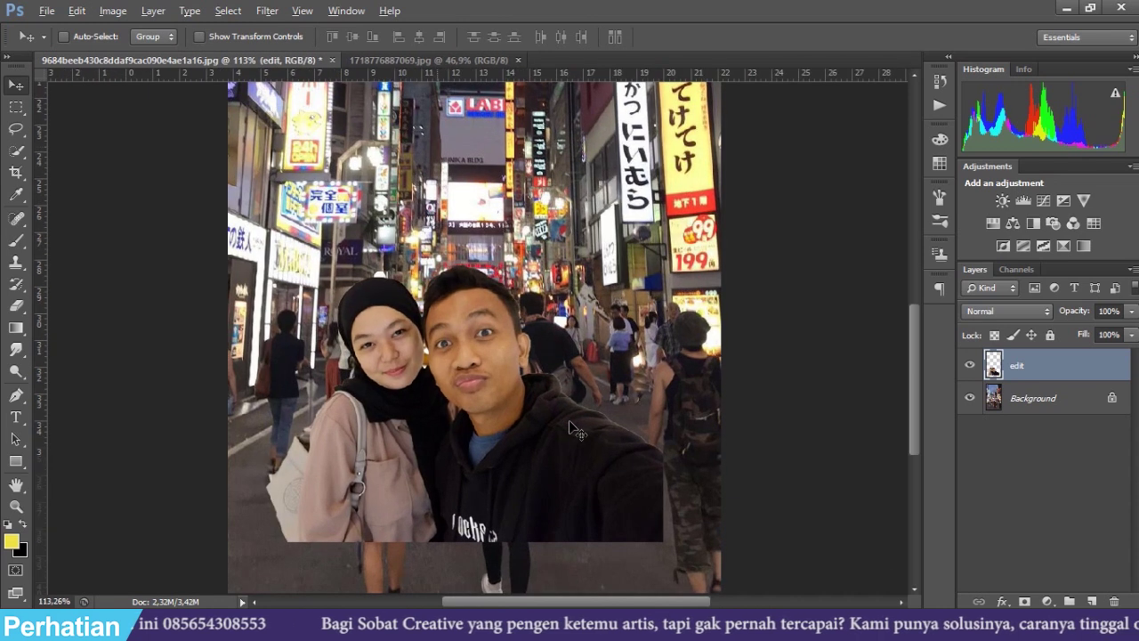
{"action": "scroll", "coordinate": [572, 425], "scroll_direction": "up", "scroll_amount": 1}
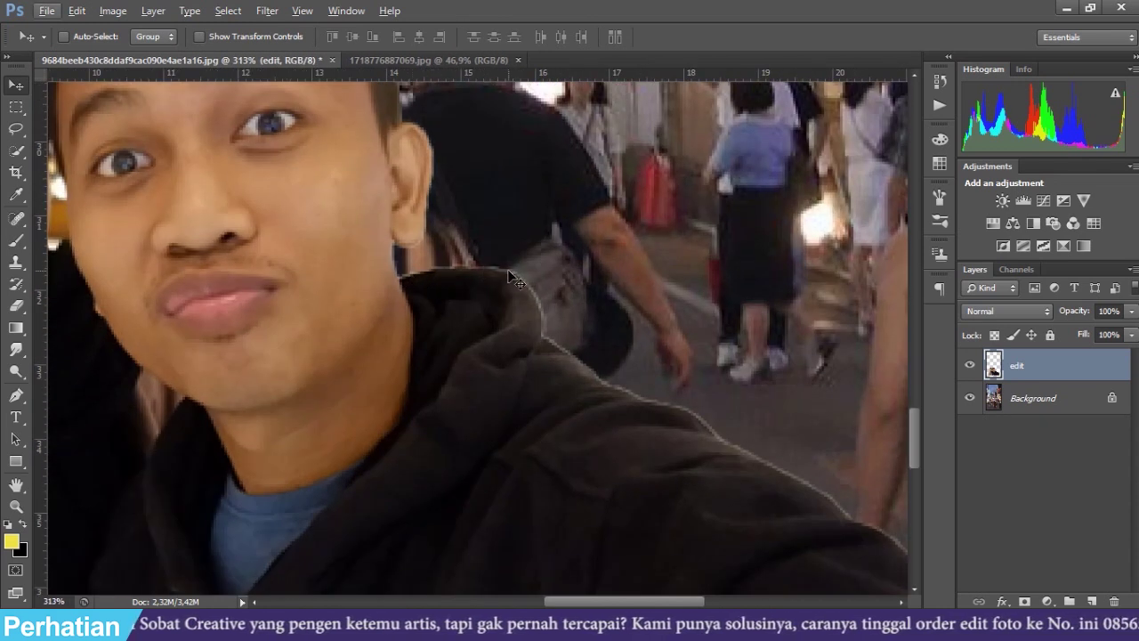
{"action": "scroll", "coordinate": [514, 280], "scroll_direction": "up", "scroll_amount": 1}
{"action": "scroll", "coordinate": [514, 280], "scroll_direction": "up", "scroll_amount": 1}
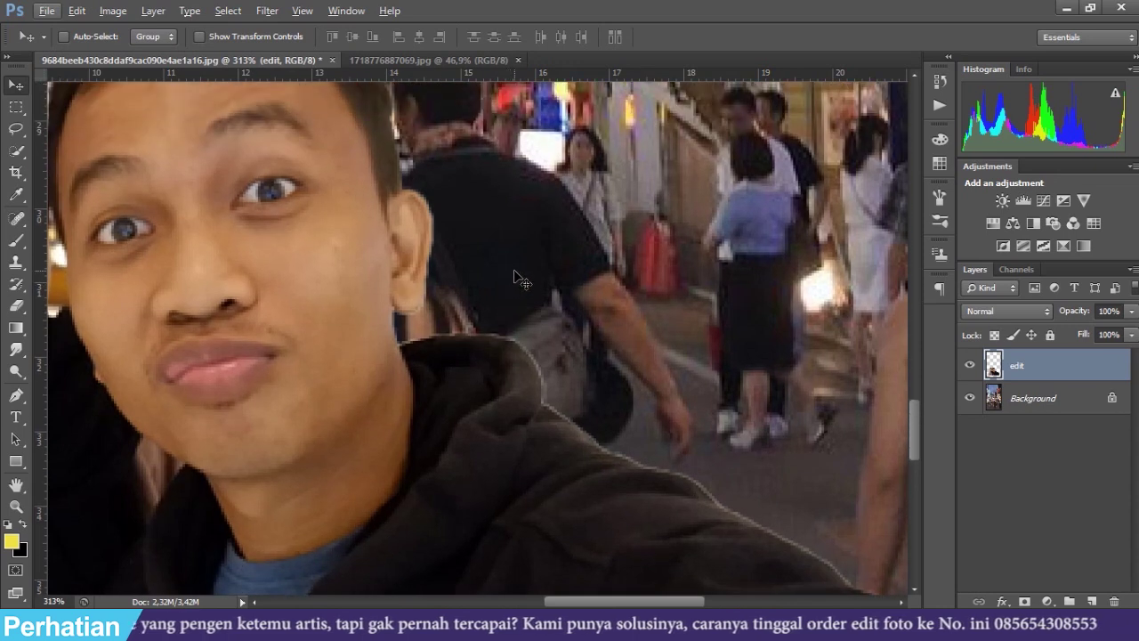
{"action": "key", "text": "alt+e"}
{"action": "key", "text": "Escape"}
{"action": "key", "text": "e"}
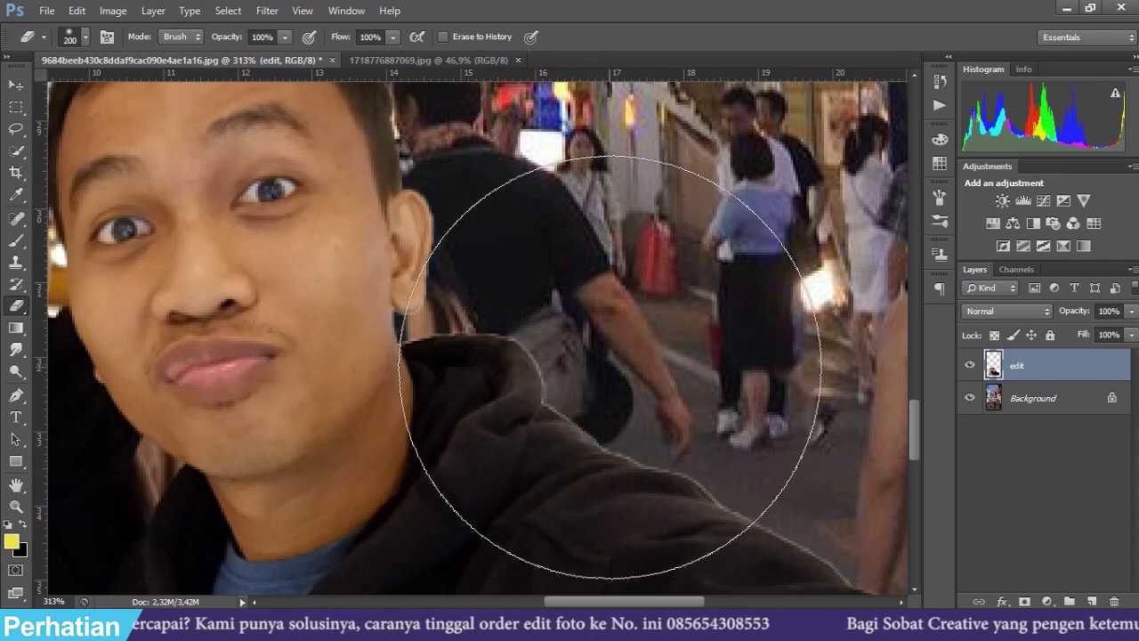
{"action": "key", "text": "bracketleft"}
{"action": "key", "text": "bracketleft"}
{"action": "key", "text": "bracketleft"}
{"action": "key", "text": "bracketleft"}
{"action": "key", "text": "bracketleft"}
{"action": "key", "text": "bracketleft"}
{"action": "key", "text": "bracketleft"}
{"action": "key", "text": "bracketleft"}
{"action": "key", "text": "bracketleft"}
{"action": "key", "text": "bracketleft"}
{"action": "key", "text": "bracketleft"}
{"action": "key", "text": "bracketleft"}
{"action": "key", "text": "bracketleft"}
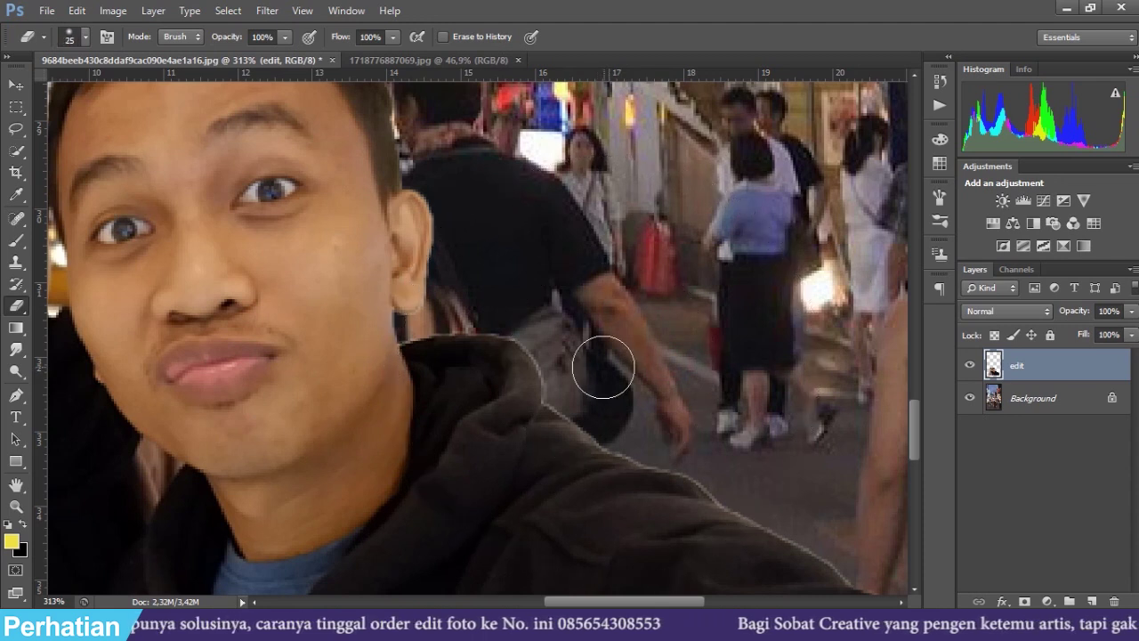
{"action": "key", "text": "bracketright"}
{"action": "right_click", "coordinate": [601, 366]}
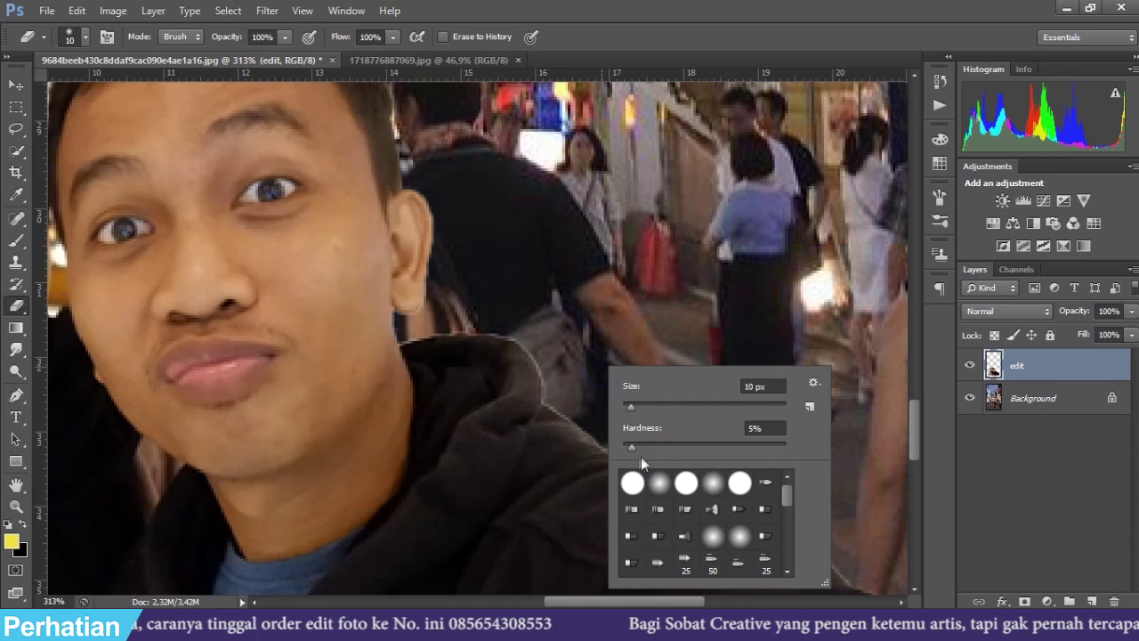
{"action": "left_click", "coordinate": [285, 36]}
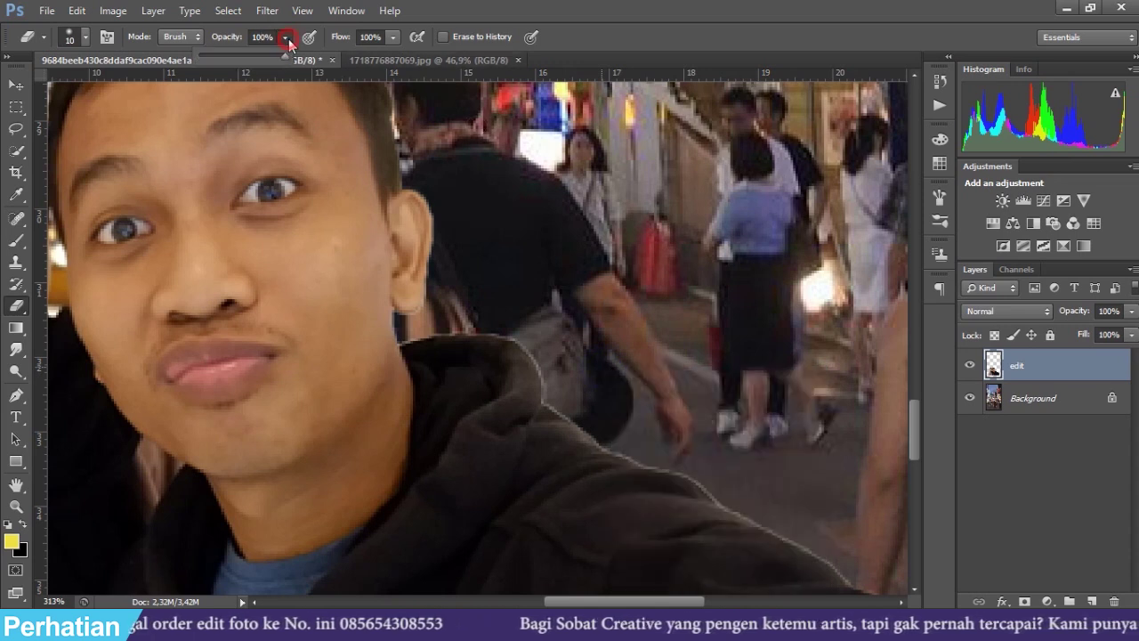
{"action": "key", "text": "Return"}
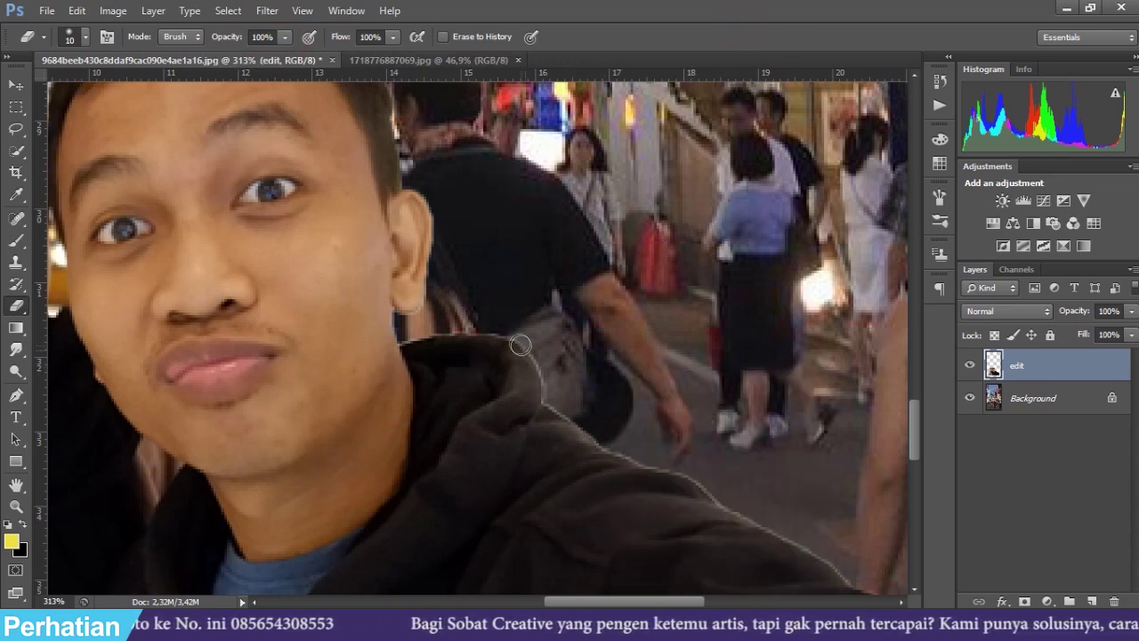
Erase the light fringe along the hood and outstretched sleeve of the man's hoodie with a 6 px brush.
{"action": "left_click_drag", "start_coordinate": [493, 329], "coordinate": [491, 323]}
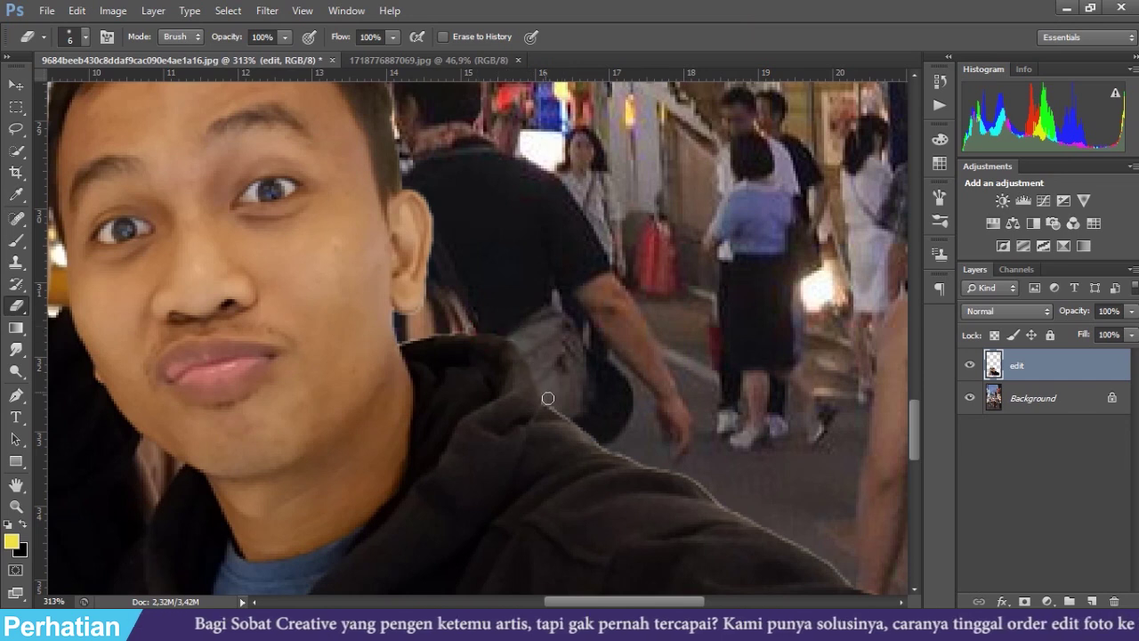
{"action": "left_click_drag", "start_coordinate": [564, 415], "coordinate": [632, 453]}
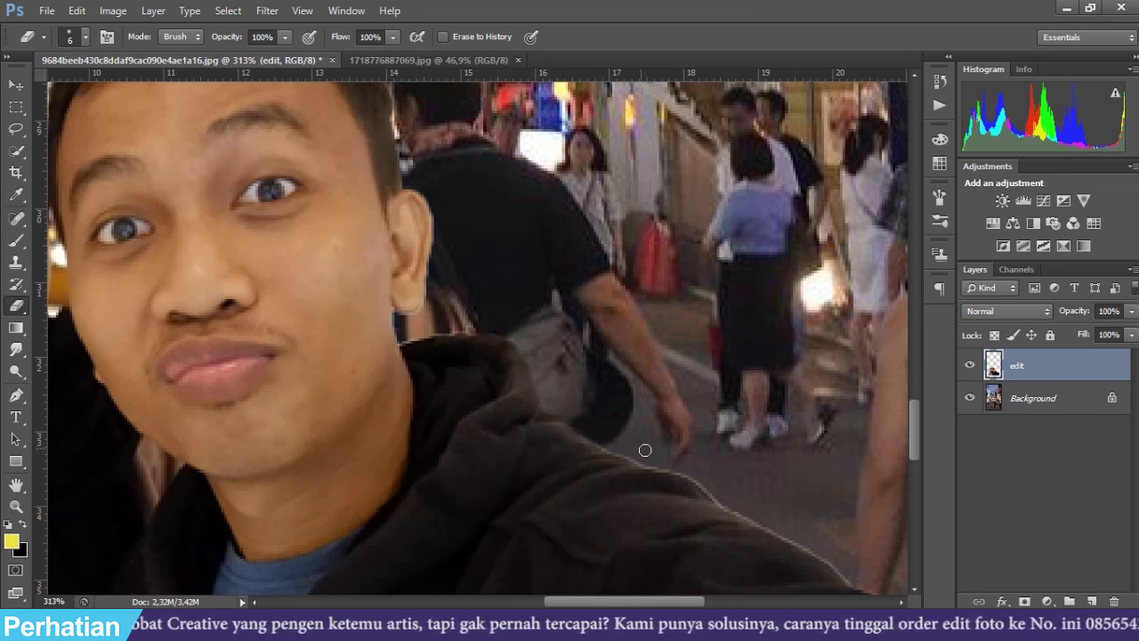
{"action": "scroll", "coordinate": [645, 451], "scroll_direction": "up", "scroll_amount": 3}
{"action": "mouse_move", "coordinate": [443, 251]}
{"action": "left_mouse_down"}
{"action": "mouse_move", "coordinate": [578, 296]}
{"action": "mouse_move", "coordinate": [514, 261]}
{"action": "mouse_move", "coordinate": [587, 315]}
{"action": "mouse_move", "coordinate": [711, 373]}
{"action": "left_mouse_up"}
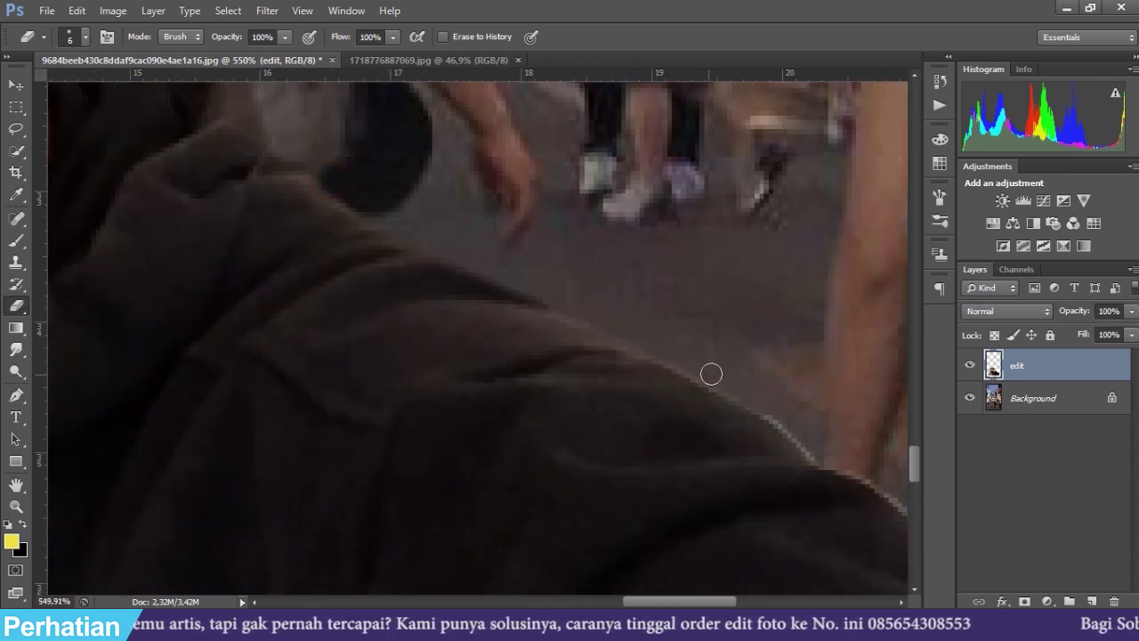
{"action": "mouse_move", "coordinate": [774, 419]}
{"action": "left_mouse_down"}
{"action": "mouse_move", "coordinate": [615, 305]}
{"action": "mouse_move", "coordinate": [816, 452]}
{"action": "left_mouse_up"}
Erase the light fringe along the outer edge of the woman's shoulder.
{"action": "scroll", "coordinate": [747, 363], "scroll_direction": "down", "scroll_amount": 5}
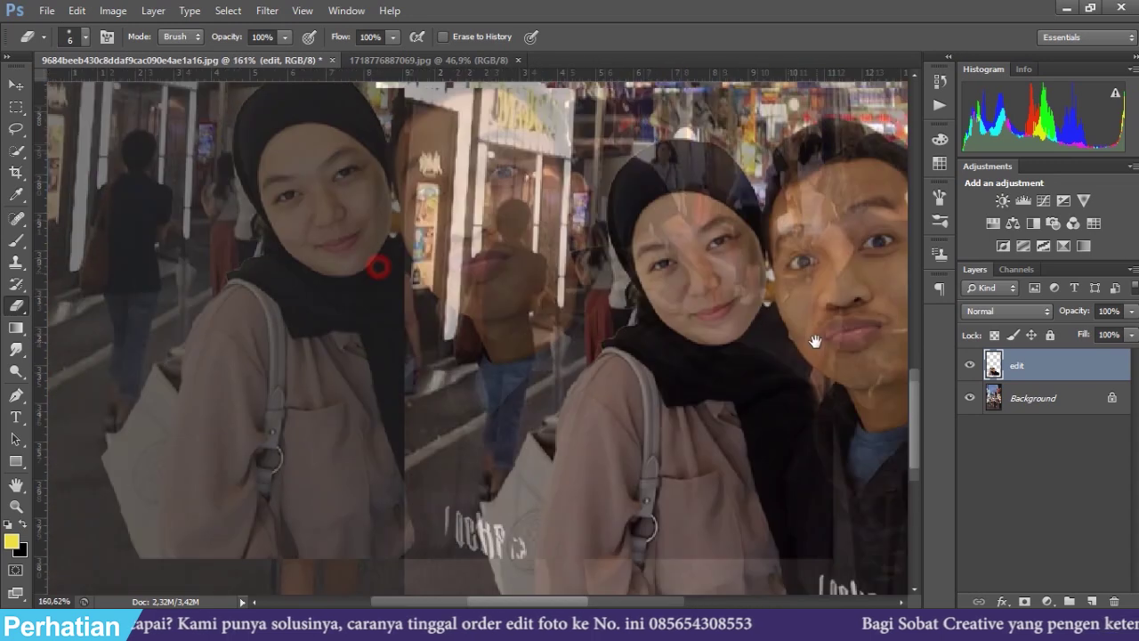
{"action": "scroll", "coordinate": [815, 341], "scroll_direction": "up", "scroll_amount": 5}
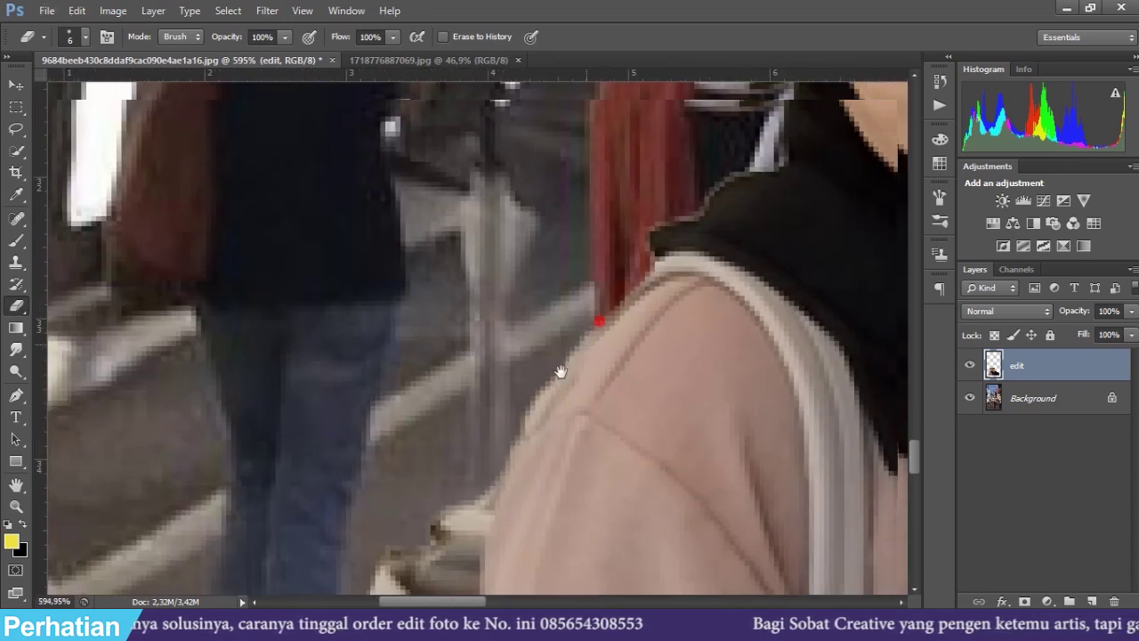
{"action": "left_click_drag", "start_coordinate": [560, 371], "coordinate": [511, 437]}
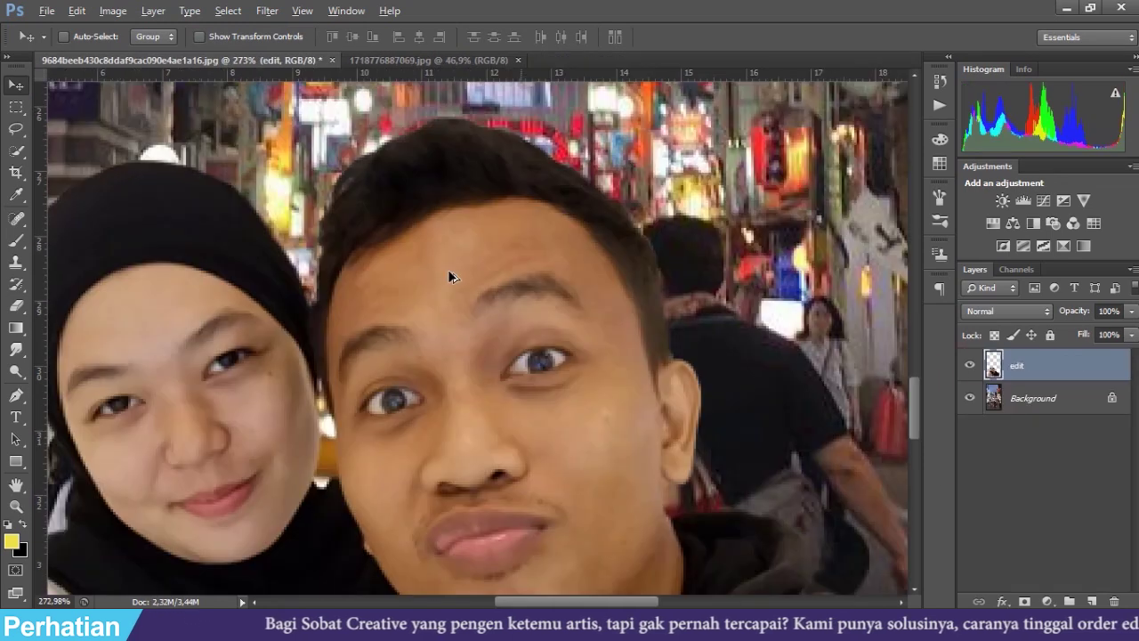
{"action": "scroll", "coordinate": [449, 276], "scroll_direction": "down", "scroll_amount": 6}
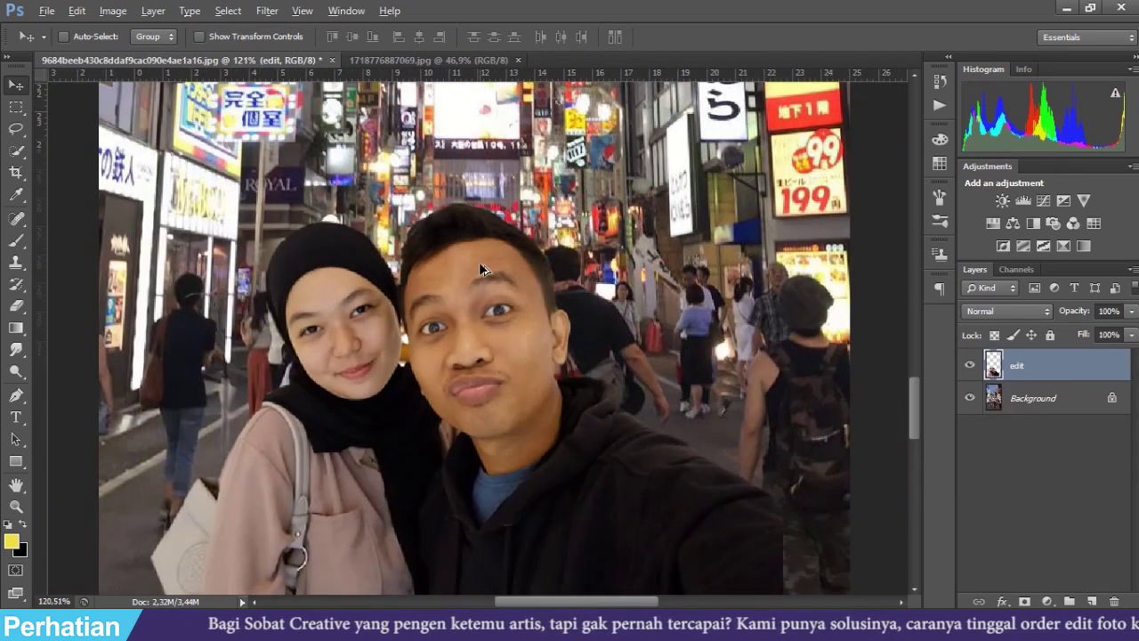
{"action": "scroll", "coordinate": [293, 276], "scroll_direction": "up", "scroll_amount": 6}
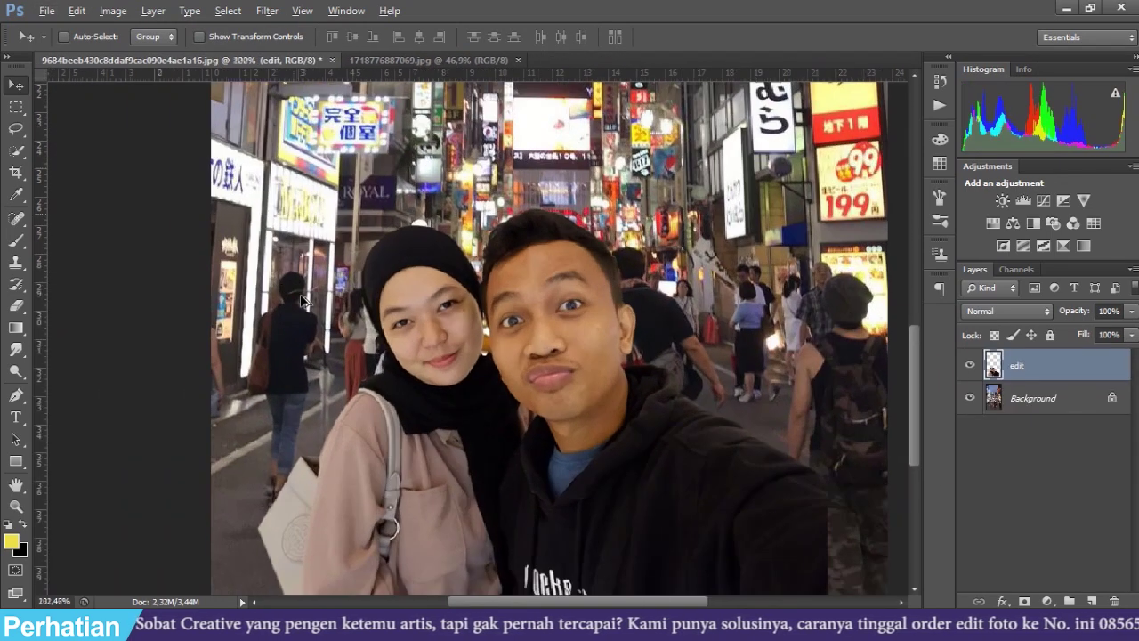
{"action": "scroll", "coordinate": [338, 311], "scroll_direction": "down", "scroll_amount": 8}
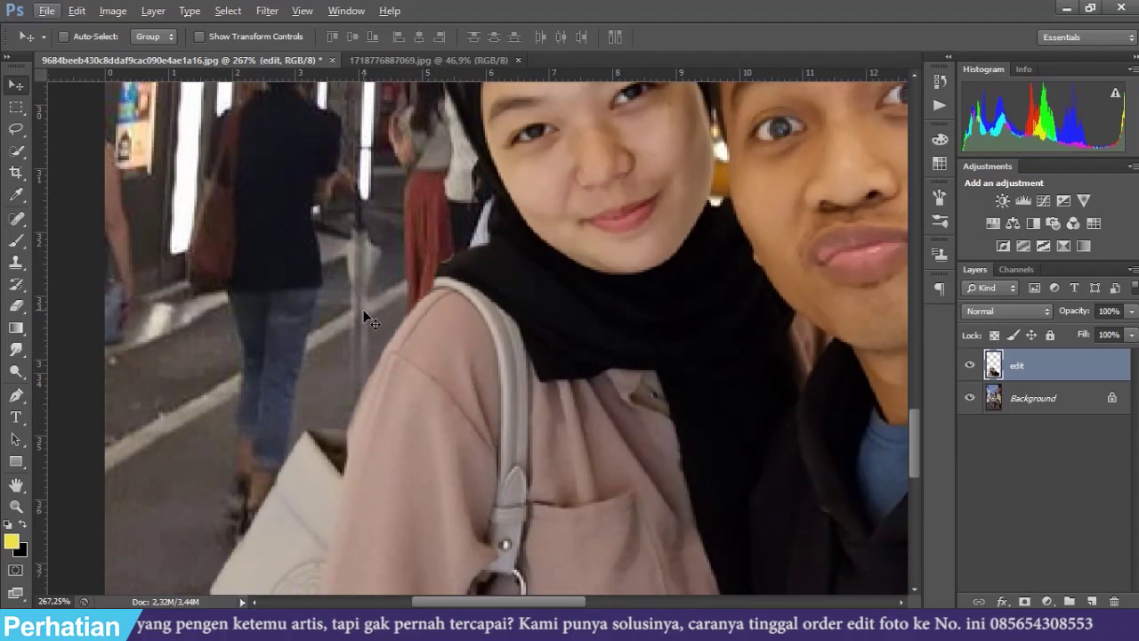
{"action": "scroll", "coordinate": [264, 207], "scroll_direction": "up", "scroll_amount": 4}
{"action": "scroll", "coordinate": [264, 207], "scroll_direction": "up", "scroll_amount": 1}
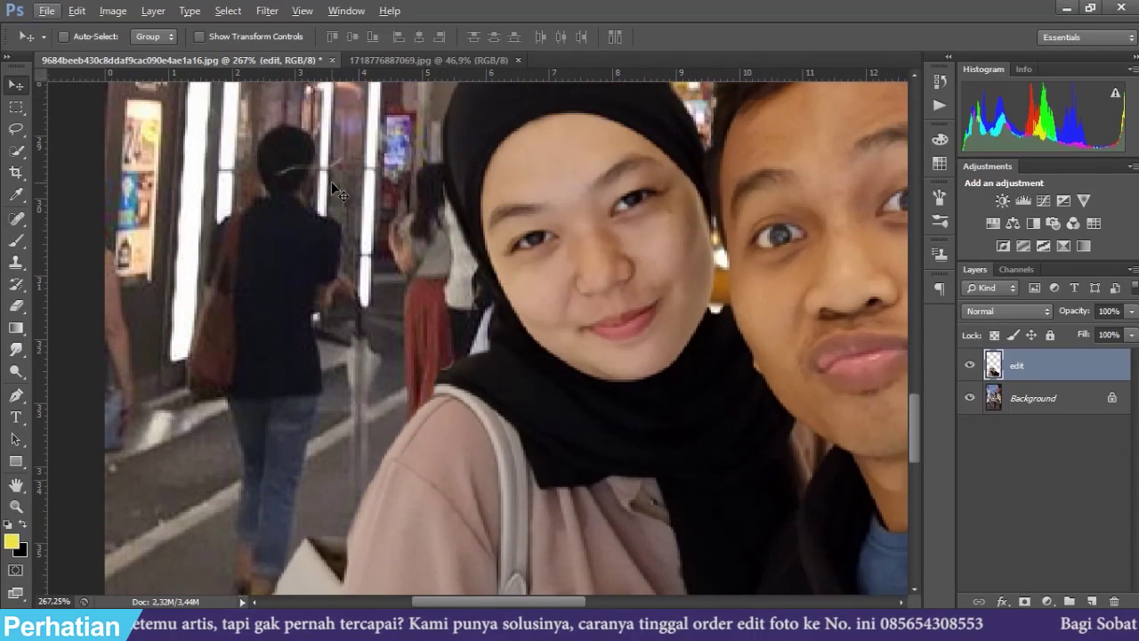
{"action": "key", "text": "alt+e"}
{"action": "key", "text": "Escape"}
{"action": "key", "text": "e"}
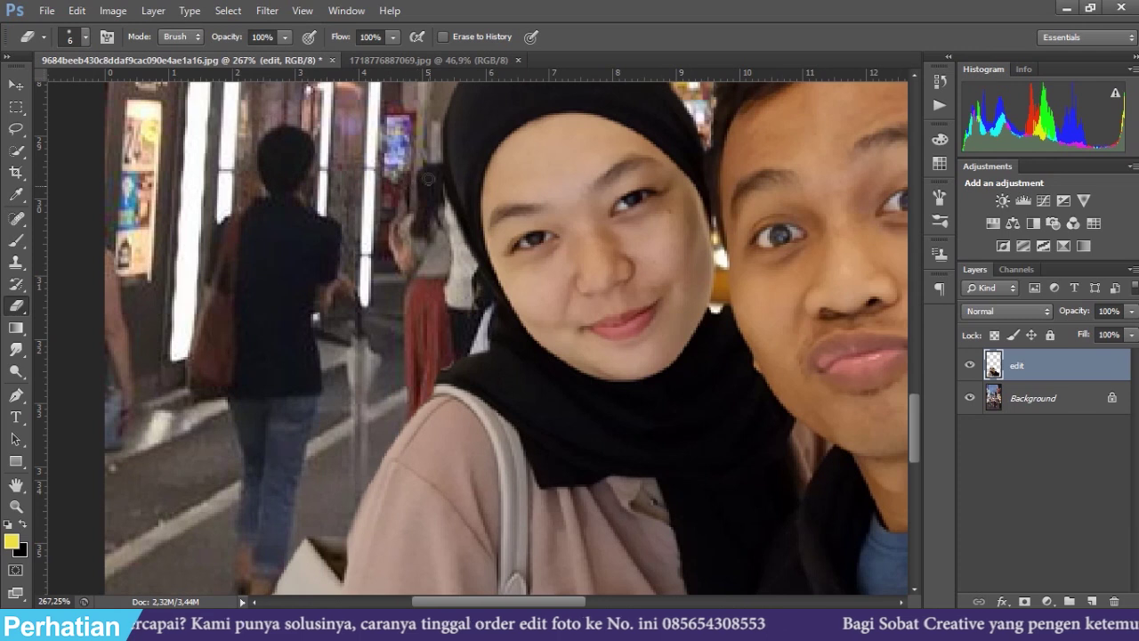
{"action": "scroll", "coordinate": [423, 317], "scroll_direction": "down", "scroll_amount": 6}
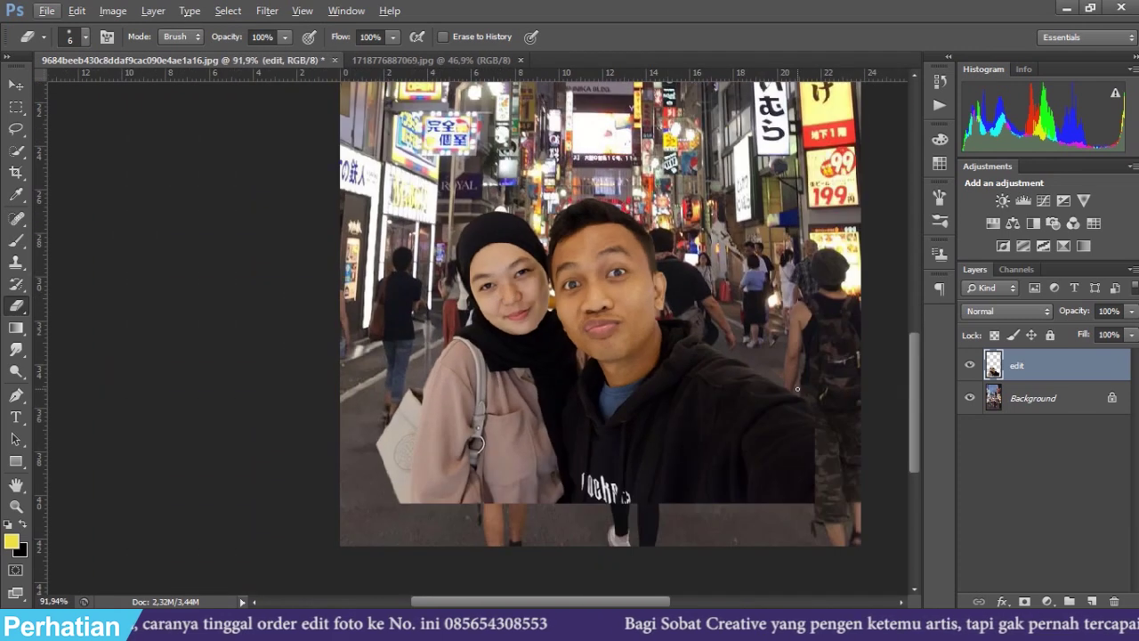
{"action": "left_click", "coordinate": [16, 83]}
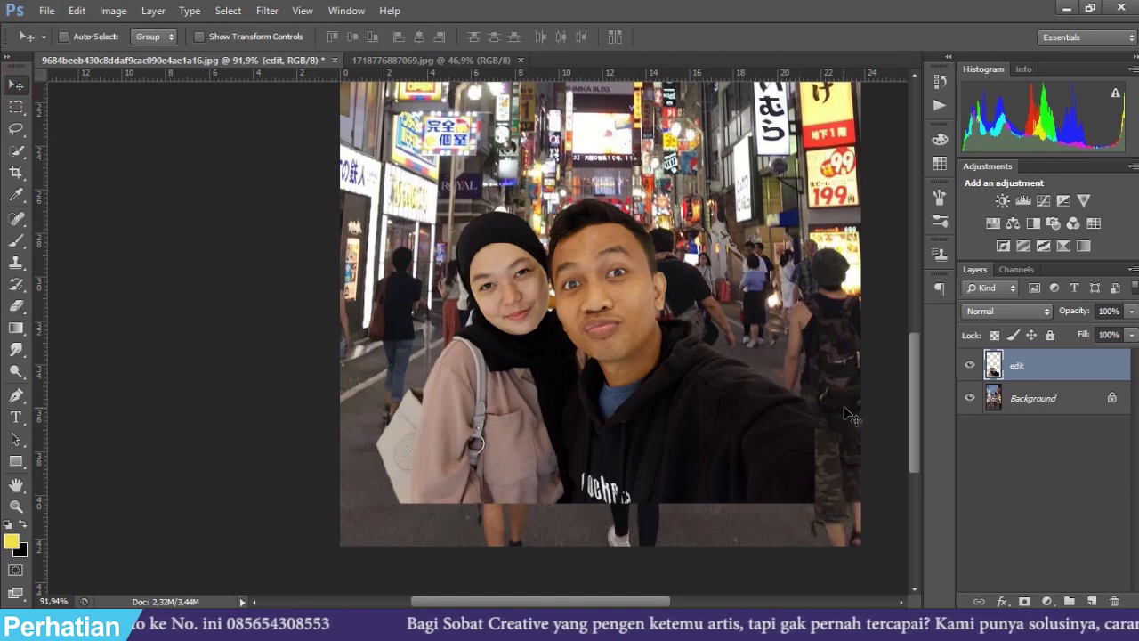
{"action": "scroll", "coordinate": [801, 438], "scroll_direction": "up", "scroll_amount": 1}
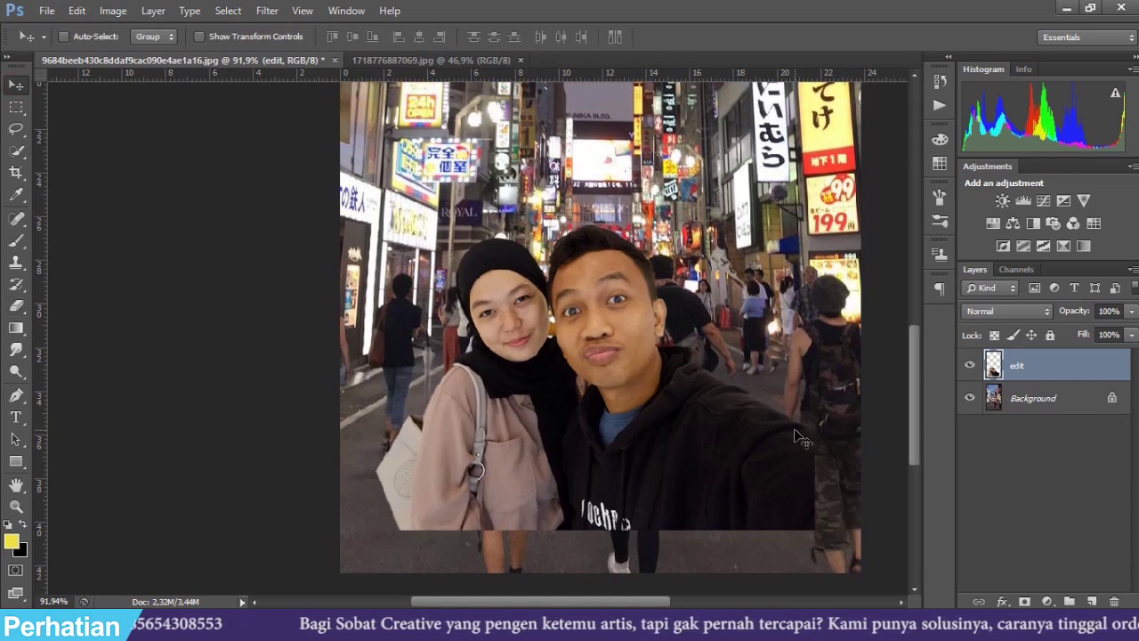
{"action": "scroll", "coordinate": [676, 402], "scroll_direction": "down", "scroll_amount": 2}
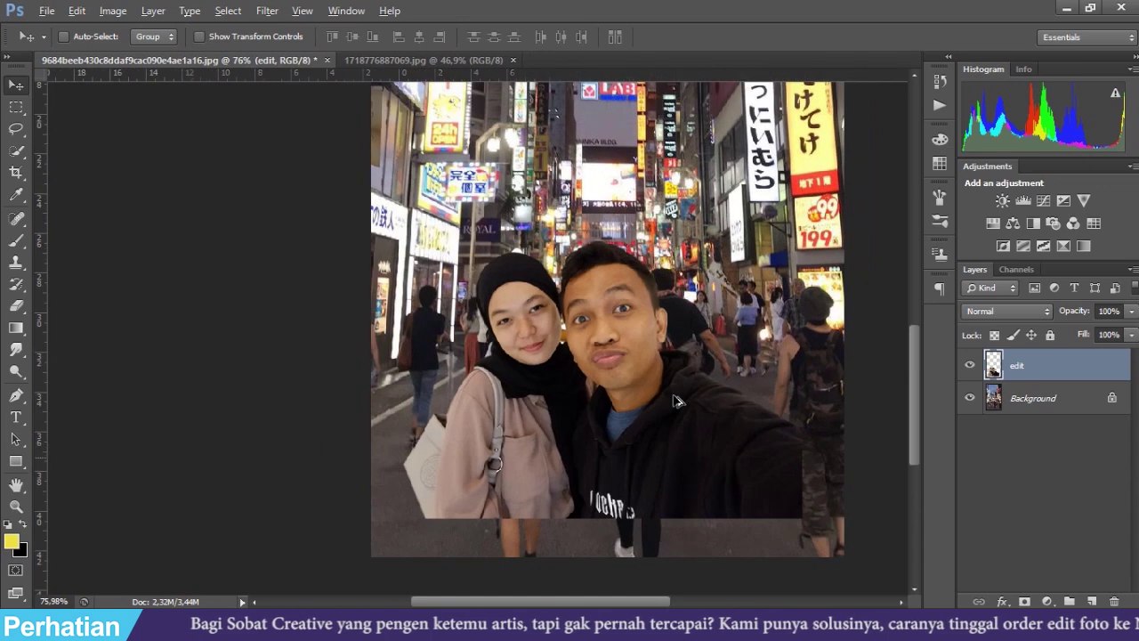
Crop the composite's two sides and bottom so the frame ends along the couple's cut-off lower edge and outstretched sleeve.
{"action": "key", "text": "c"}
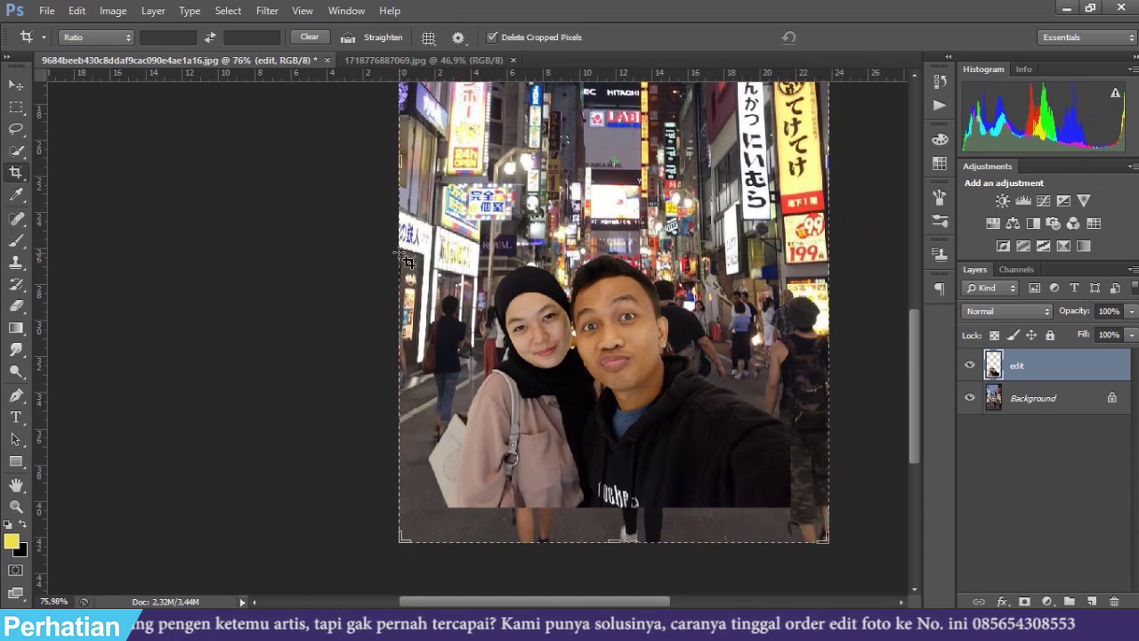
{"action": "left_click_drag", "start_coordinate": [396, 253], "coordinate": [407, 259]}
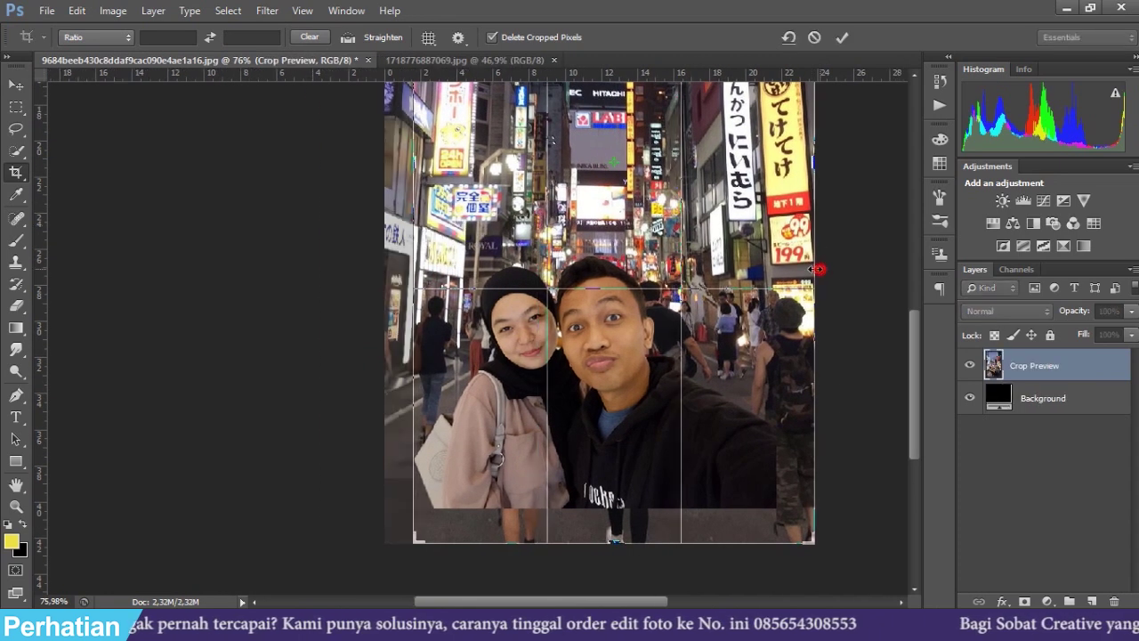
{"action": "left_click_drag", "start_coordinate": [819, 267], "coordinate": [801, 268]}
{"action": "left_click_drag", "start_coordinate": [622, 544], "coordinate": [625, 524]}
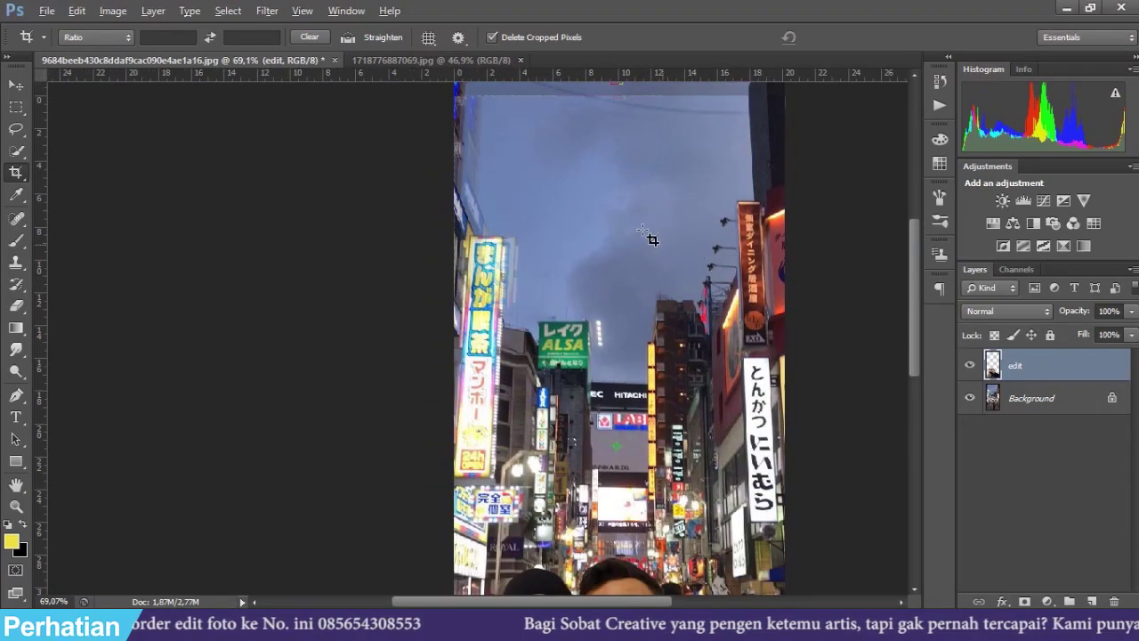
Crop away the sky at the top of the composite down to the green ALSA sign.
{"action": "key", "text": "ctrl+0"}
{"action": "left_click_drag", "start_coordinate": [478, 85], "coordinate": [479, 175]}
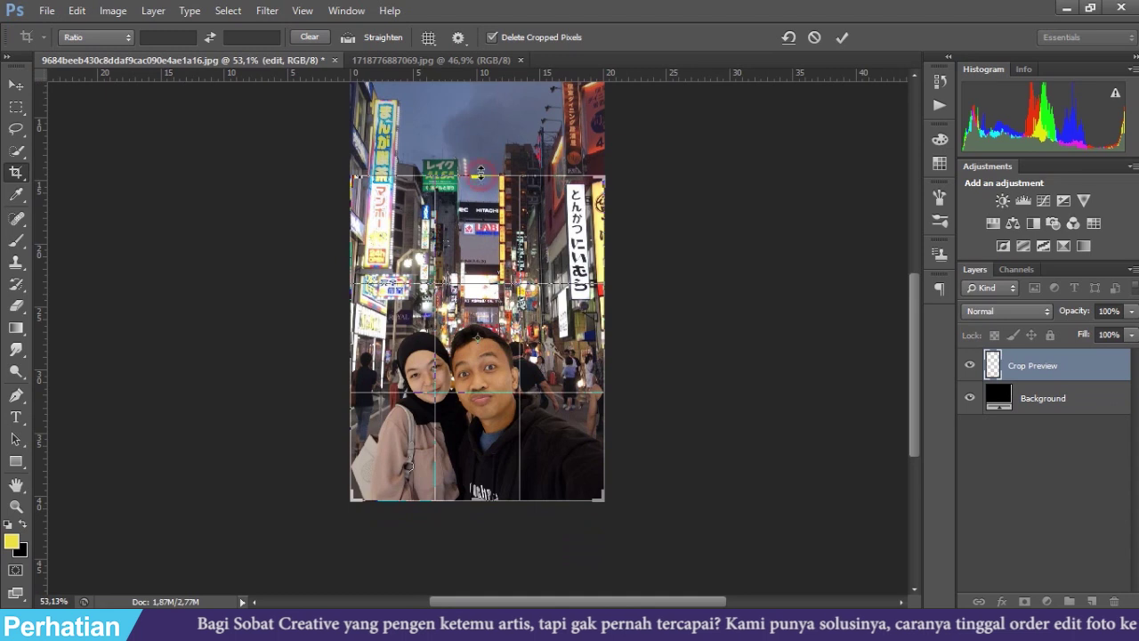
{"action": "key", "text": "Return"}
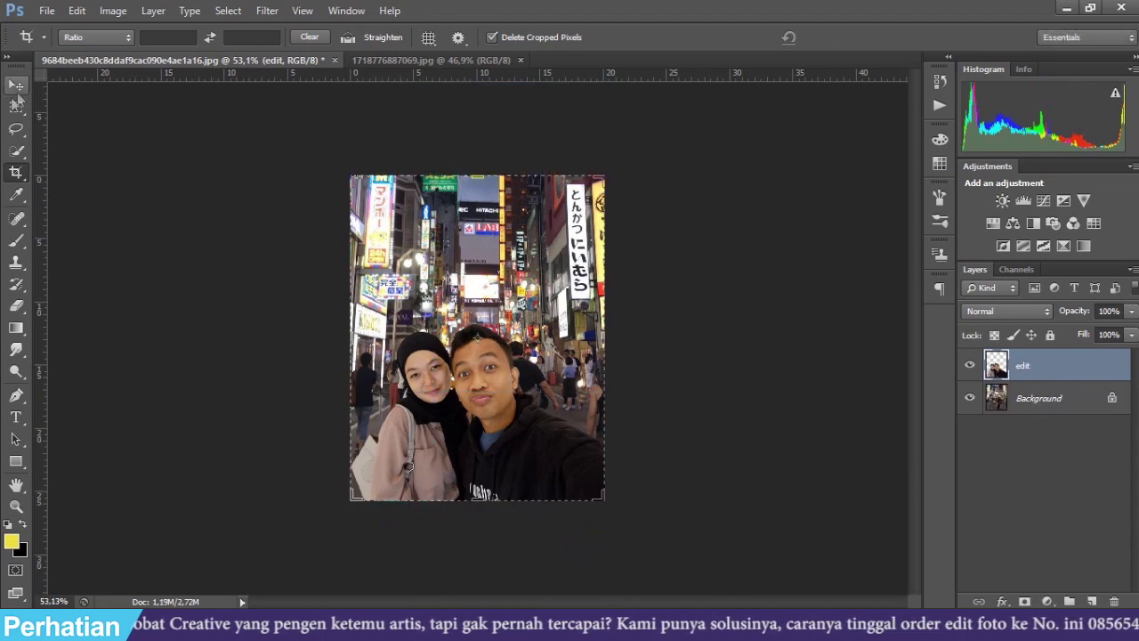
{"action": "left_click", "coordinate": [16, 84]}
Add a Brightness/Contrast adjustment layer directly above the Background with brightness 29 and contrast -7.
{"action": "scroll", "coordinate": [536, 412], "scroll_direction": "up", "scroll_amount": 2}
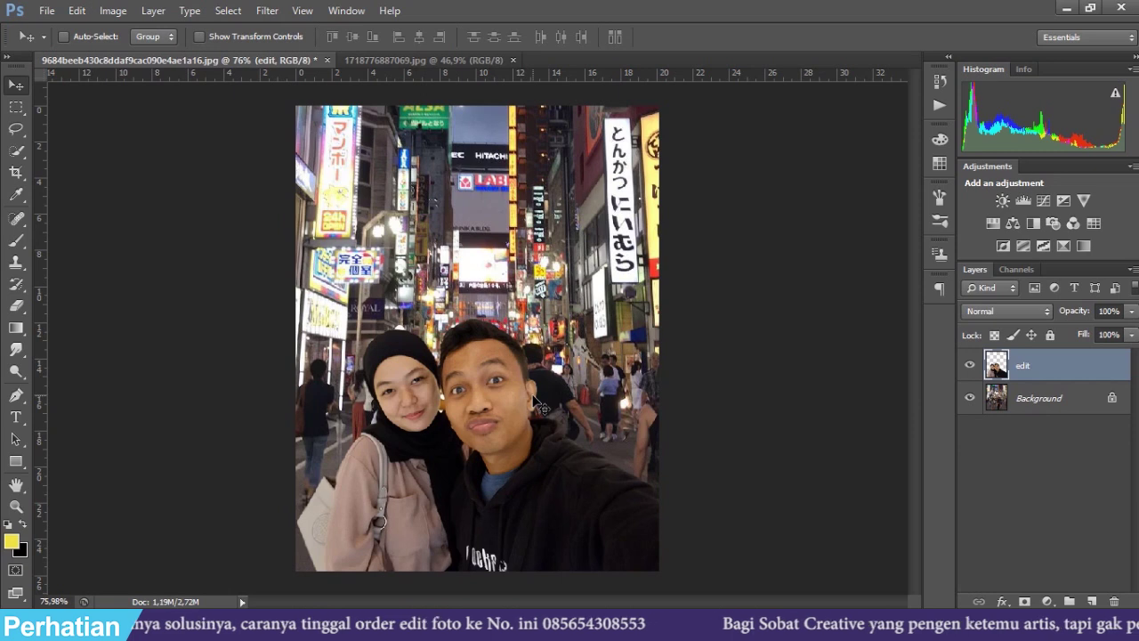
{"action": "scroll", "coordinate": [537, 405], "scroll_direction": "up", "scroll_amount": 2}
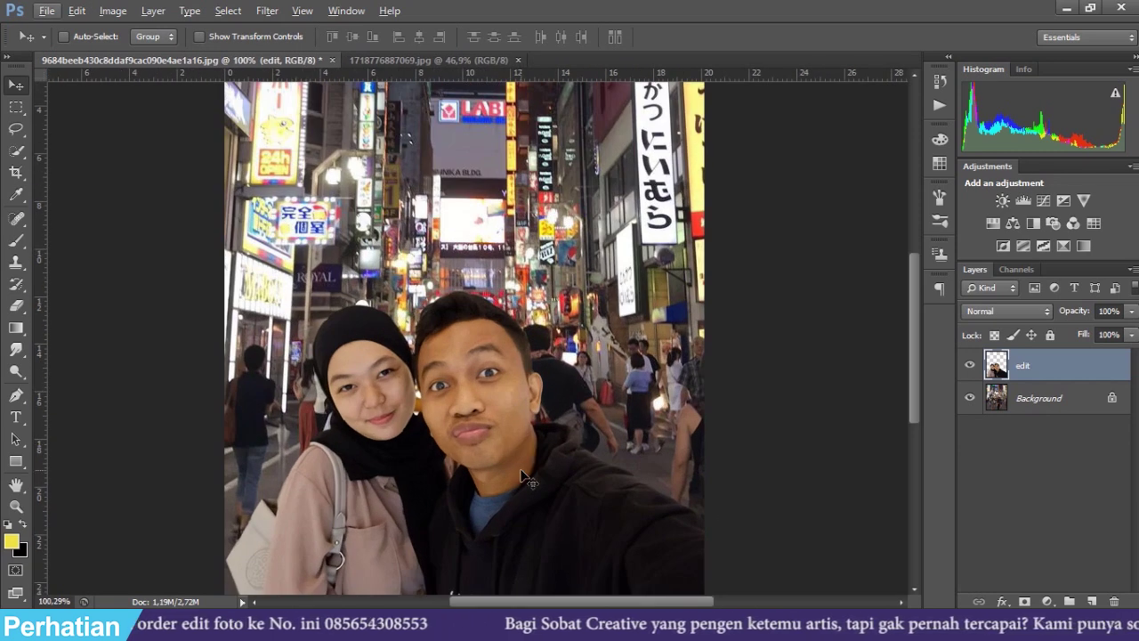
{"action": "left_click", "coordinate": [1061, 402]}
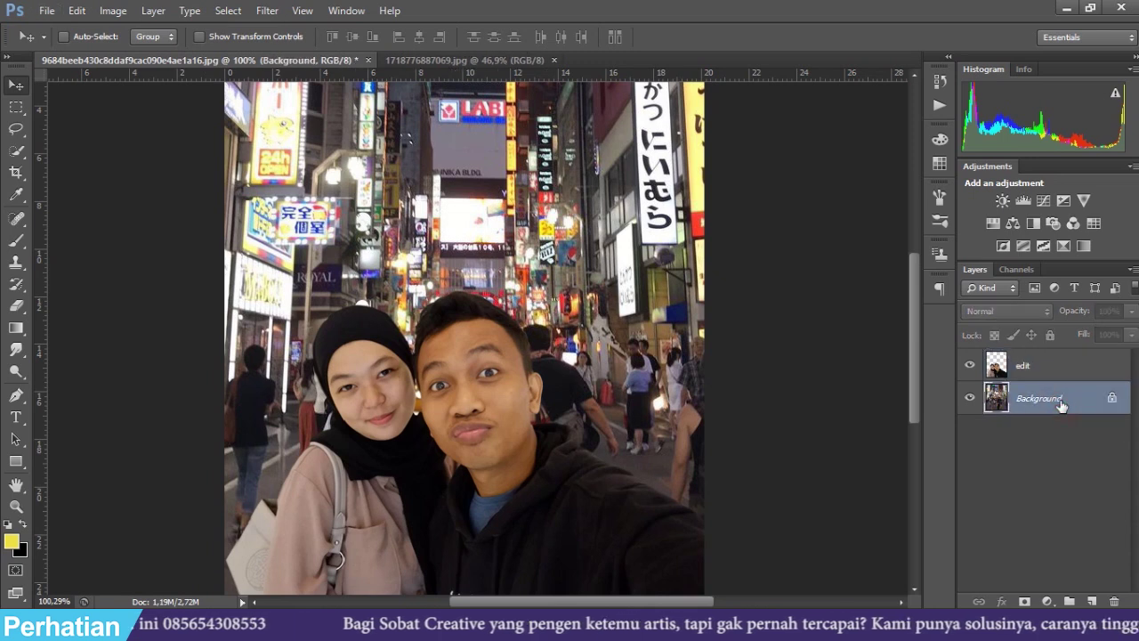
{"action": "left_click", "coordinate": [1047, 601]}
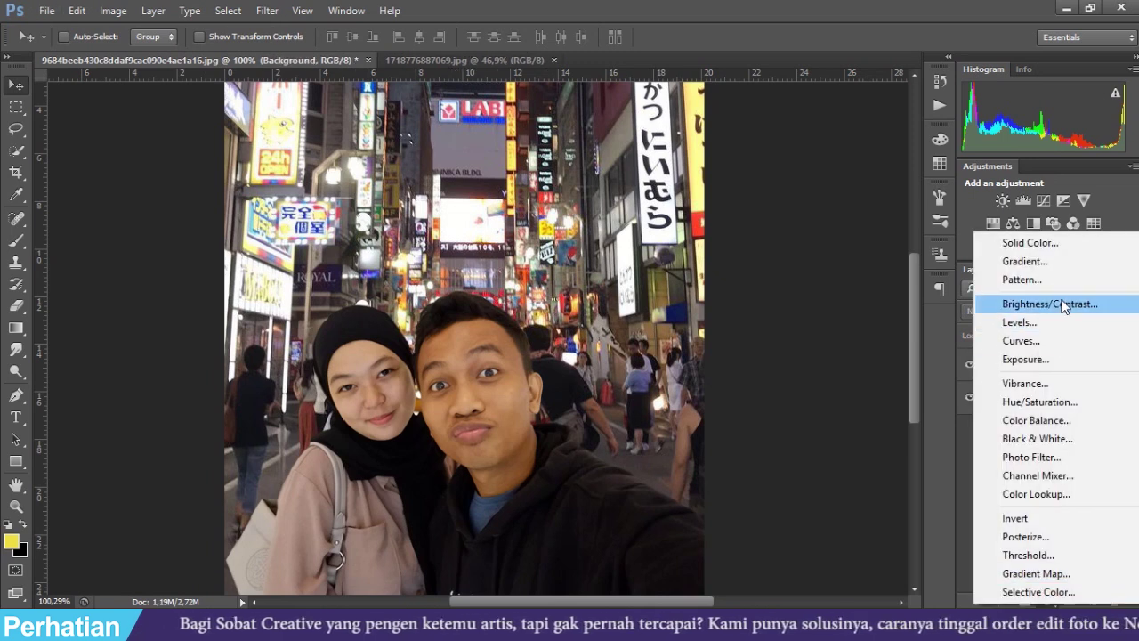
{"action": "left_click", "coordinate": [1064, 306]}
{"action": "left_click_drag", "start_coordinate": [825, 176], "coordinate": [816, 212]}
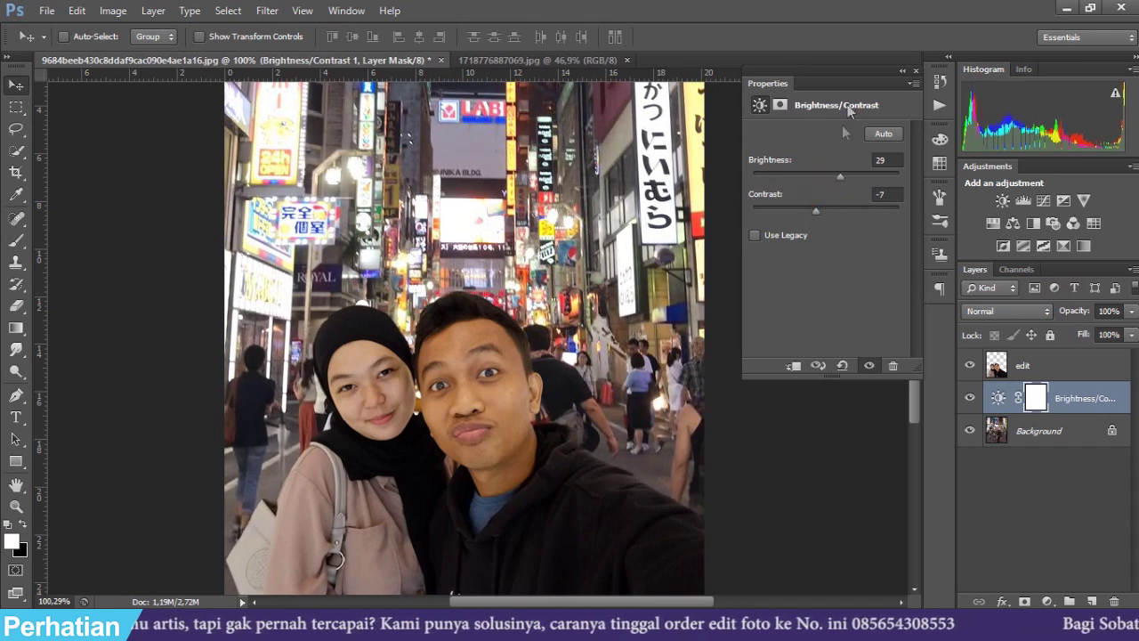
{"action": "left_click", "coordinate": [916, 70]}
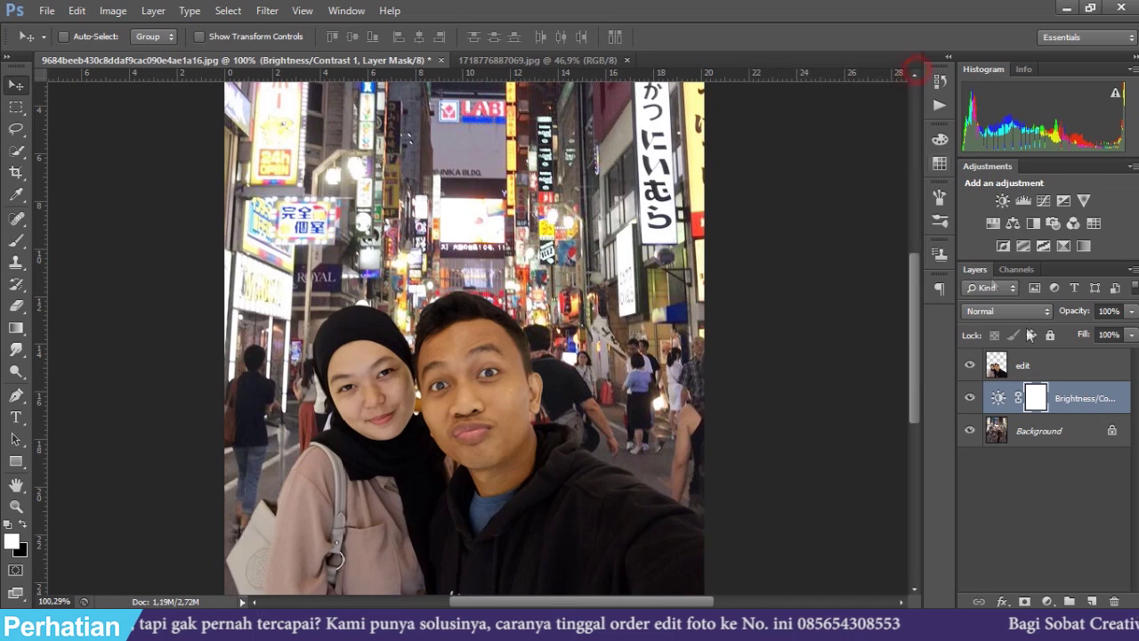
Add a Color Balance adjustment masked to the couple's outline, with midtones at Cyan/Red +20 and Yellow/Blue -13.
{"action": "left_click", "coordinate": [1052, 372]}
{"action": "left_click_drag", "start_coordinate": [518, 400], "coordinate": [516, 360]}
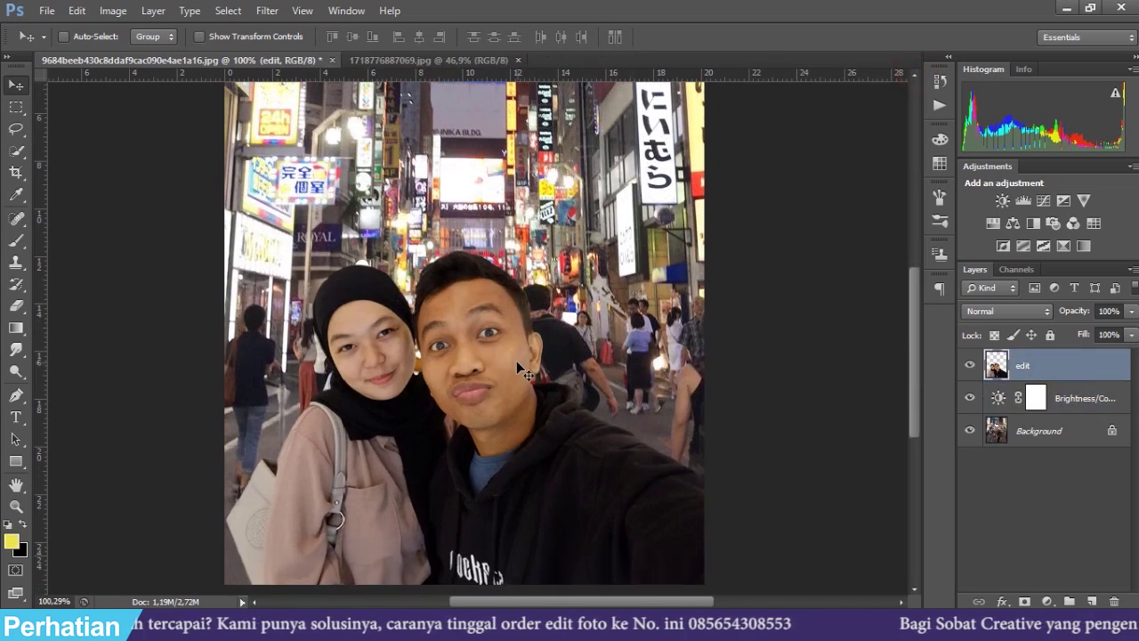
{"action": "left_click", "coordinate": [997, 372], "text": "ctrl"}
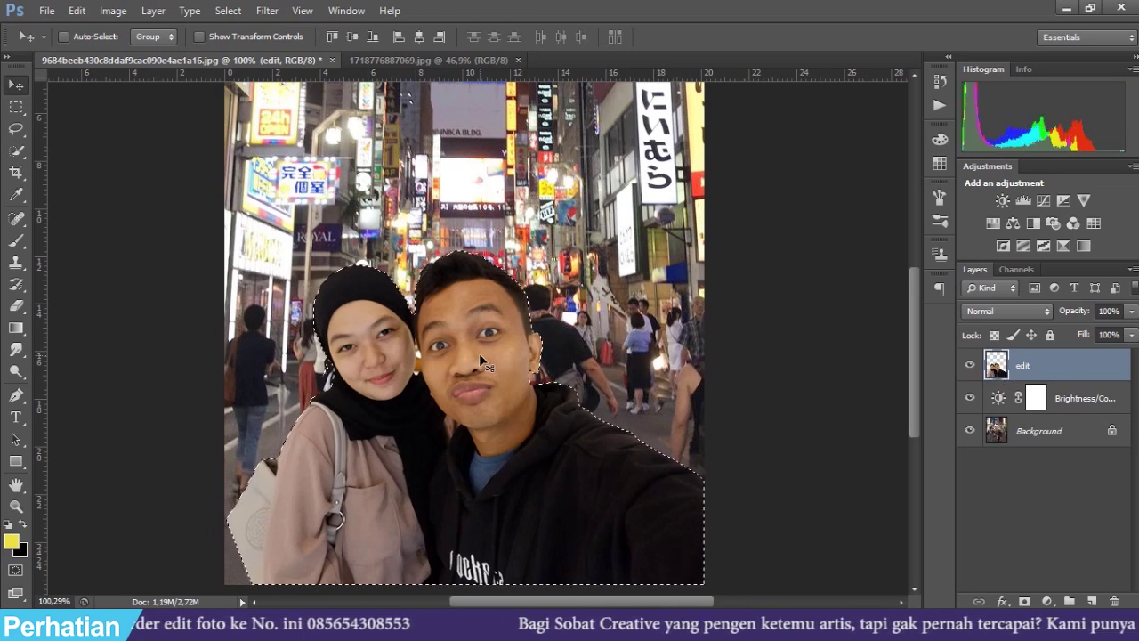
{"action": "left_click", "coordinate": [1047, 601]}
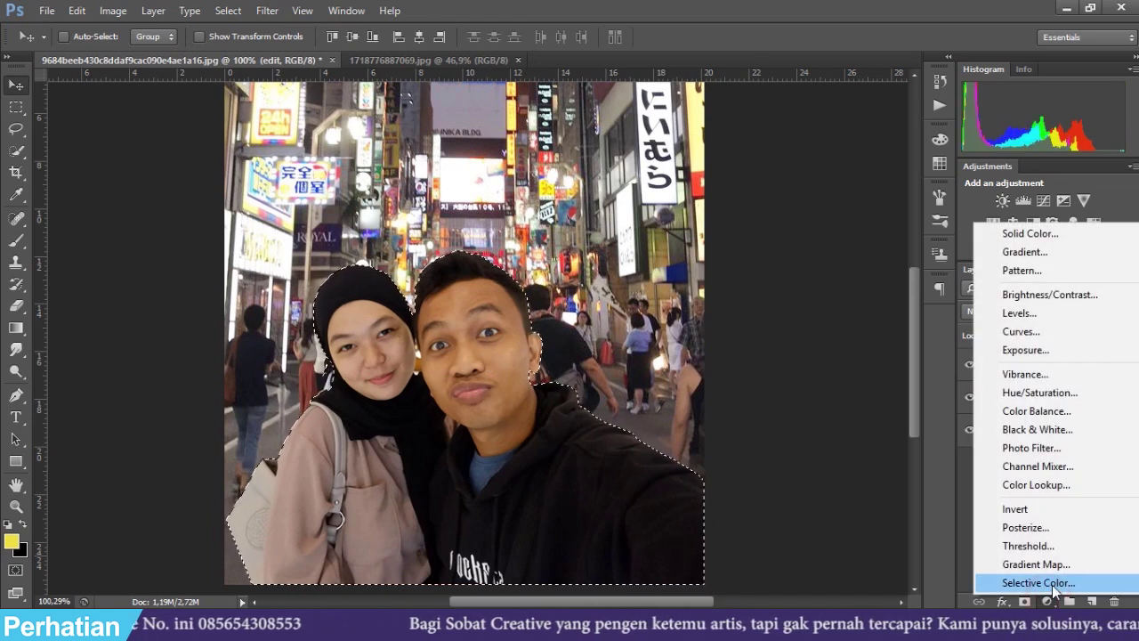
{"action": "left_click", "coordinate": [1037, 411]}
{"action": "left_click_drag", "start_coordinate": [809, 170], "coordinate": [815, 170]}
{"action": "left_click_drag", "start_coordinate": [800, 235], "coordinate": [798, 234]}
{"action": "left_click_drag", "start_coordinate": [815, 171], "coordinate": [814, 171]}
{"action": "left_click_drag", "start_coordinate": [798, 232], "coordinate": [797, 230]}
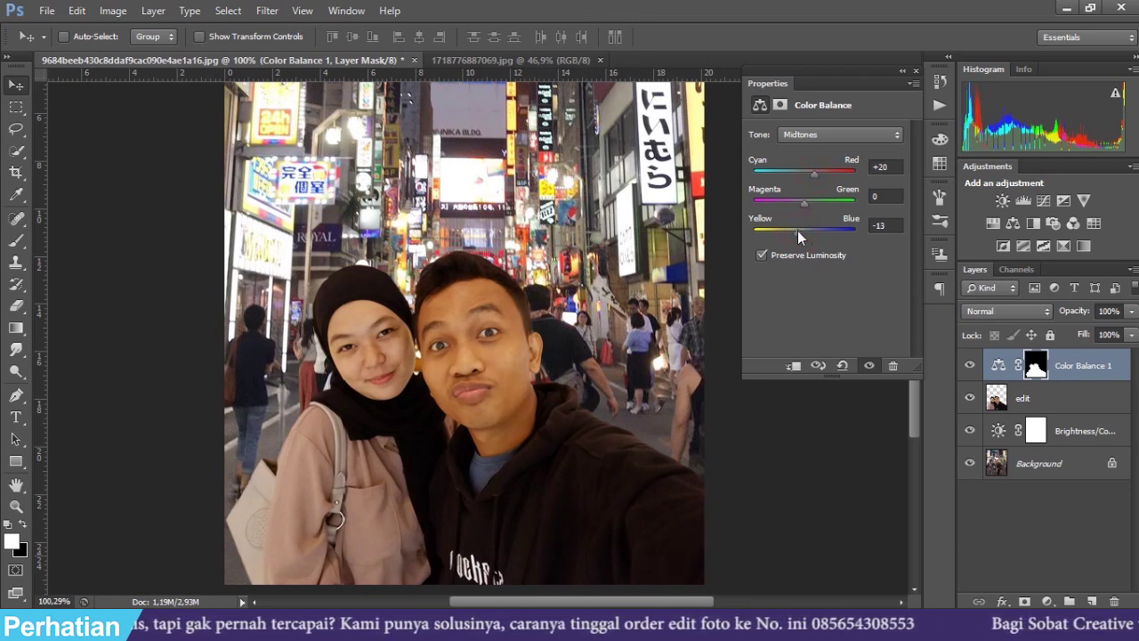
{"action": "left_click", "coordinate": [915, 70]}
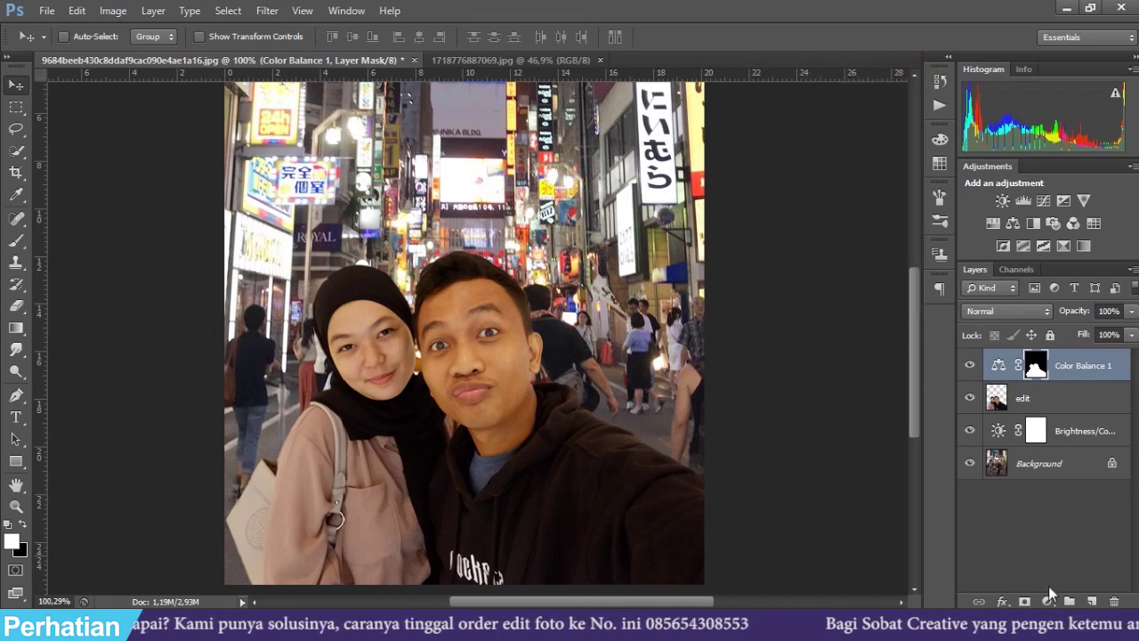
Add a second Color Balance adjustment over the whole composite, shifting the midtones toward red and yellow.
{"action": "left_click", "coordinate": [1047, 601]}
{"action": "left_click", "coordinate": [1055, 415]}
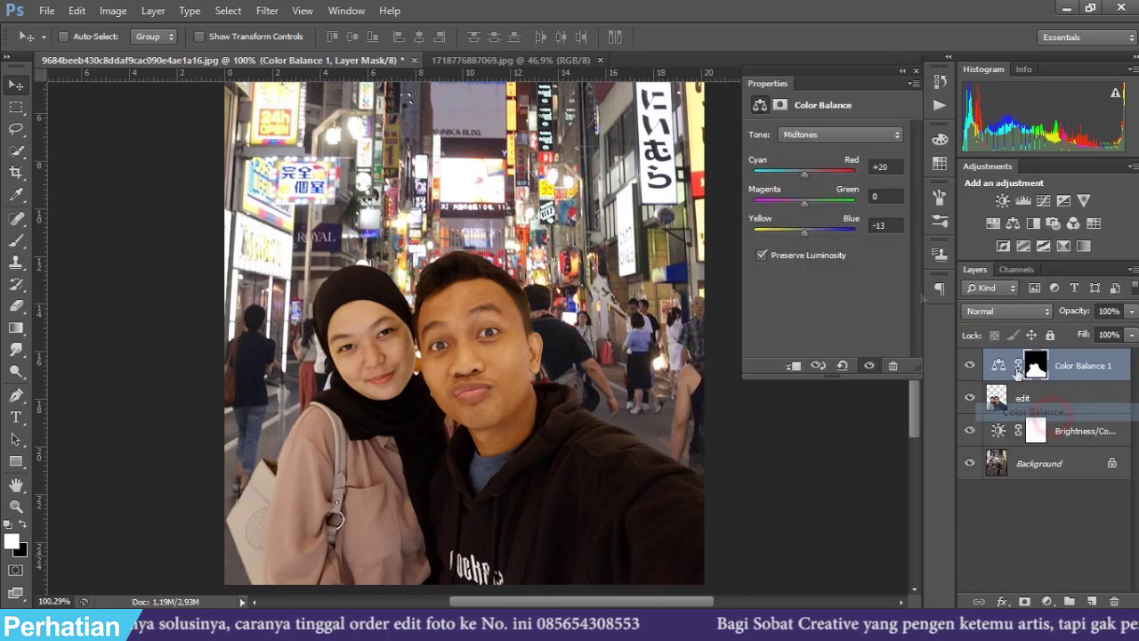
{"action": "mouse_move", "coordinate": [803, 170]}
{"action": "left_mouse_down"}
{"action": "mouse_move", "coordinate": [829, 173]}
{"action": "mouse_move", "coordinate": [815, 174]}
{"action": "left_mouse_up"}
{"action": "left_click_drag", "start_coordinate": [804, 231], "coordinate": [795, 237]}
{"action": "left_click", "coordinate": [916, 71]}
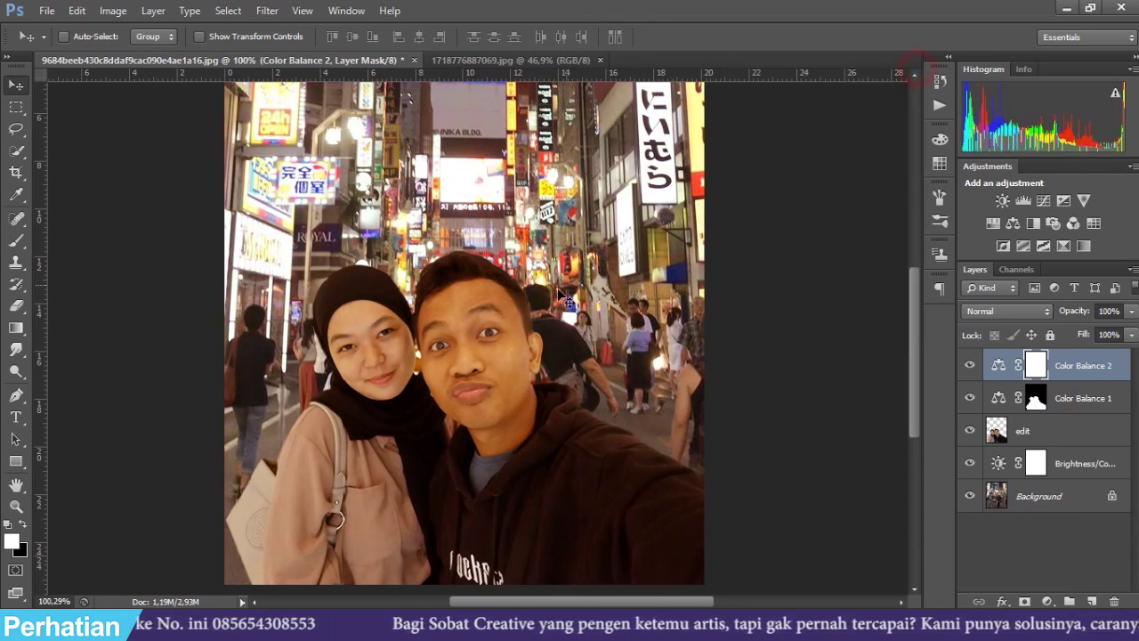
Add a Brightness/Contrast adjustment masked to the couple's outline above the edit layer, with brightness 2 and contrast -10.
{"action": "key", "text": "ctrl+0"}
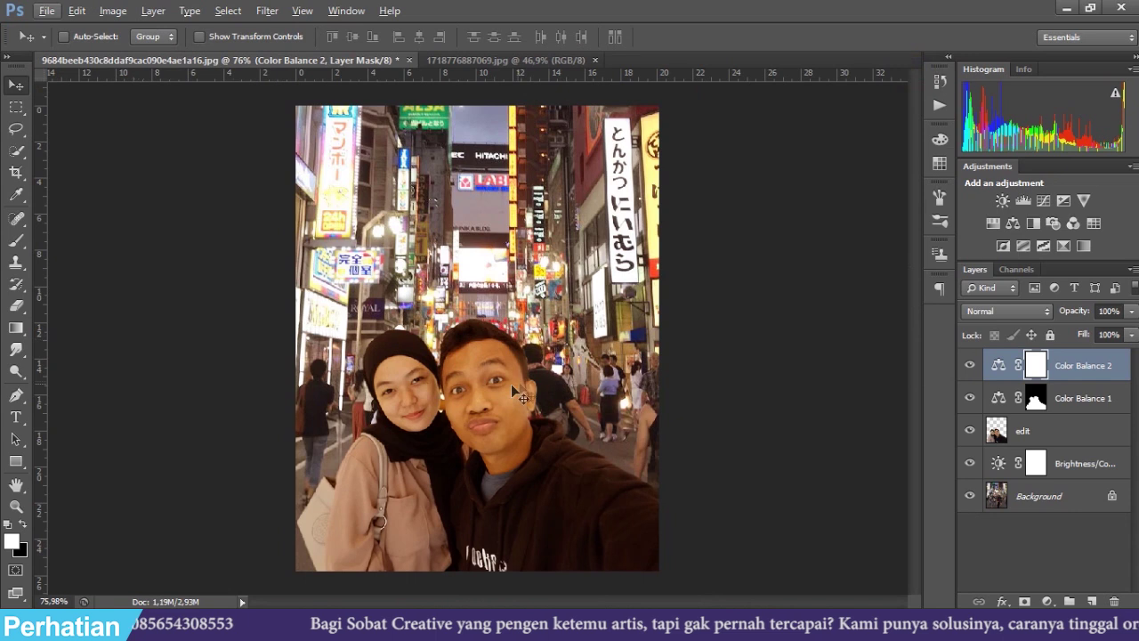
{"action": "left_click", "coordinate": [996, 434]}
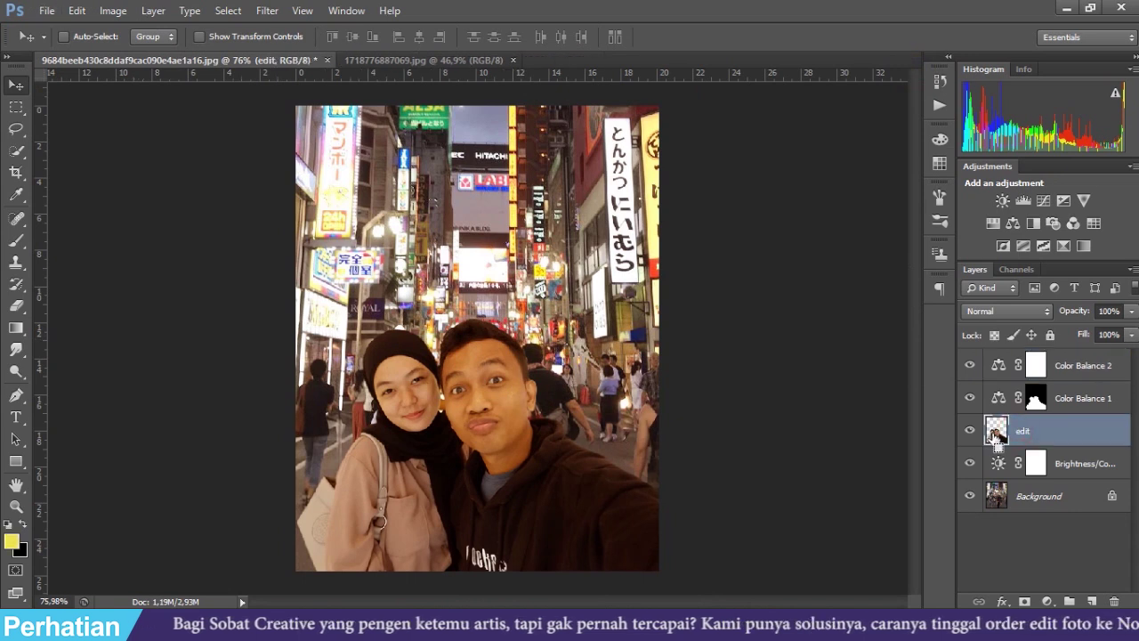
{"action": "left_click", "coordinate": [995, 432], "text": "ctrl"}
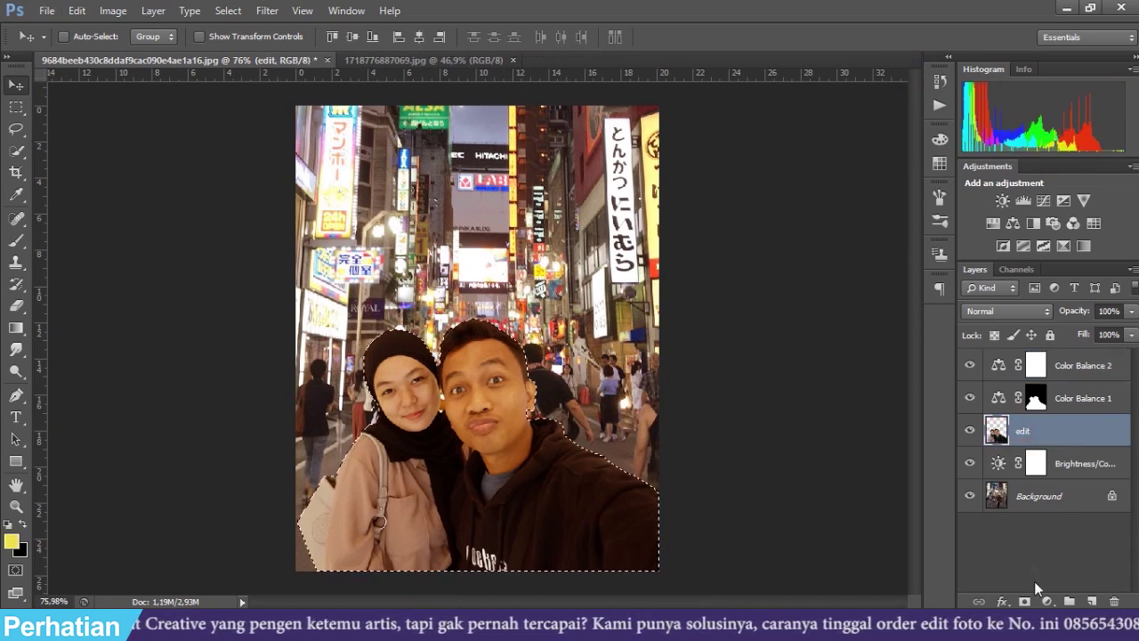
{"action": "left_click", "coordinate": [1047, 601]}
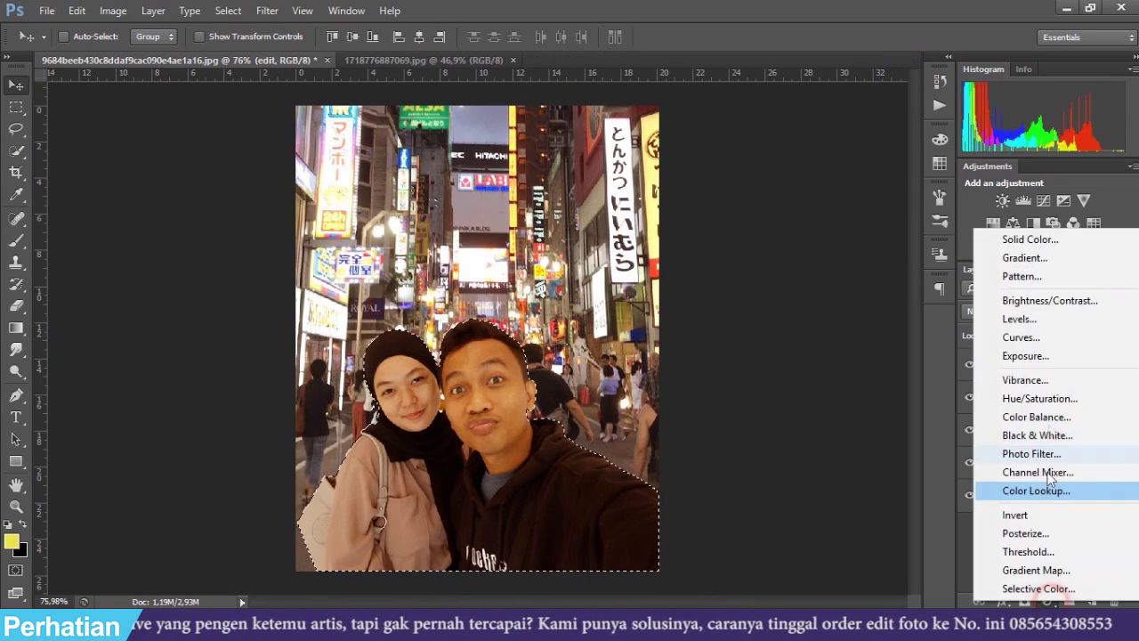
{"action": "left_click", "coordinate": [1052, 302]}
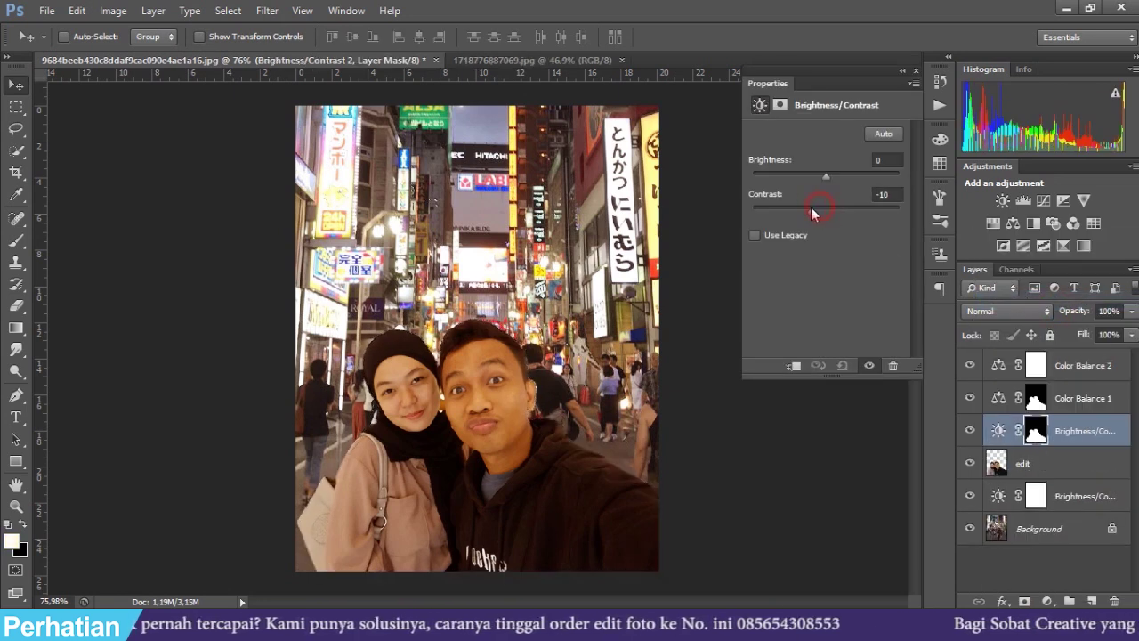
{"action": "left_click_drag", "start_coordinate": [823, 176], "coordinate": [829, 176]}
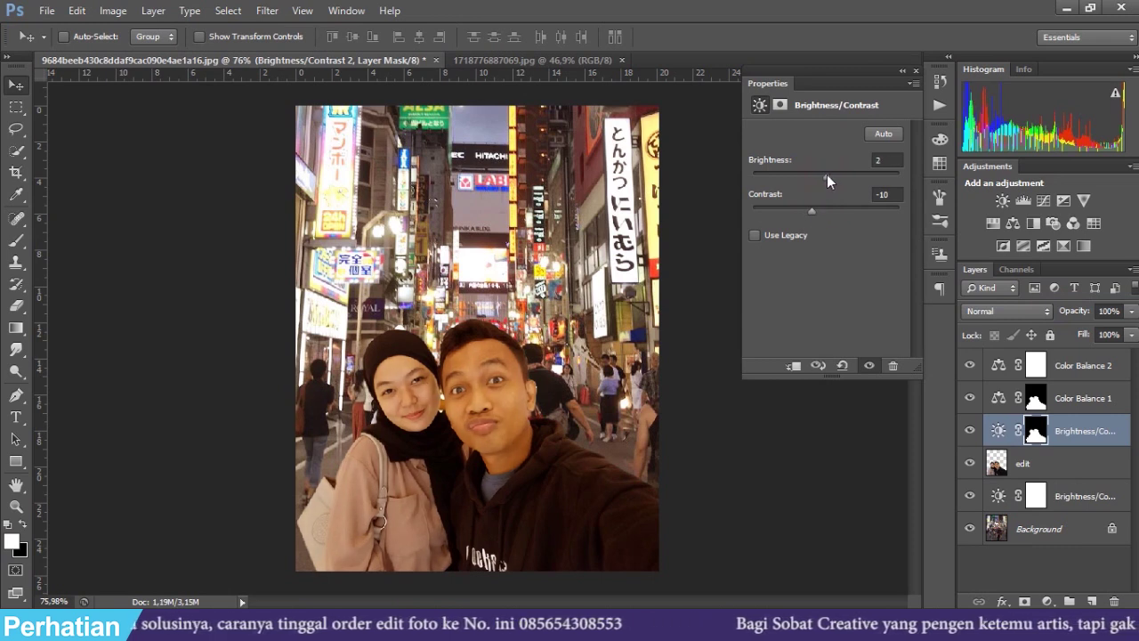
{"action": "left_click", "coordinate": [914, 71]}
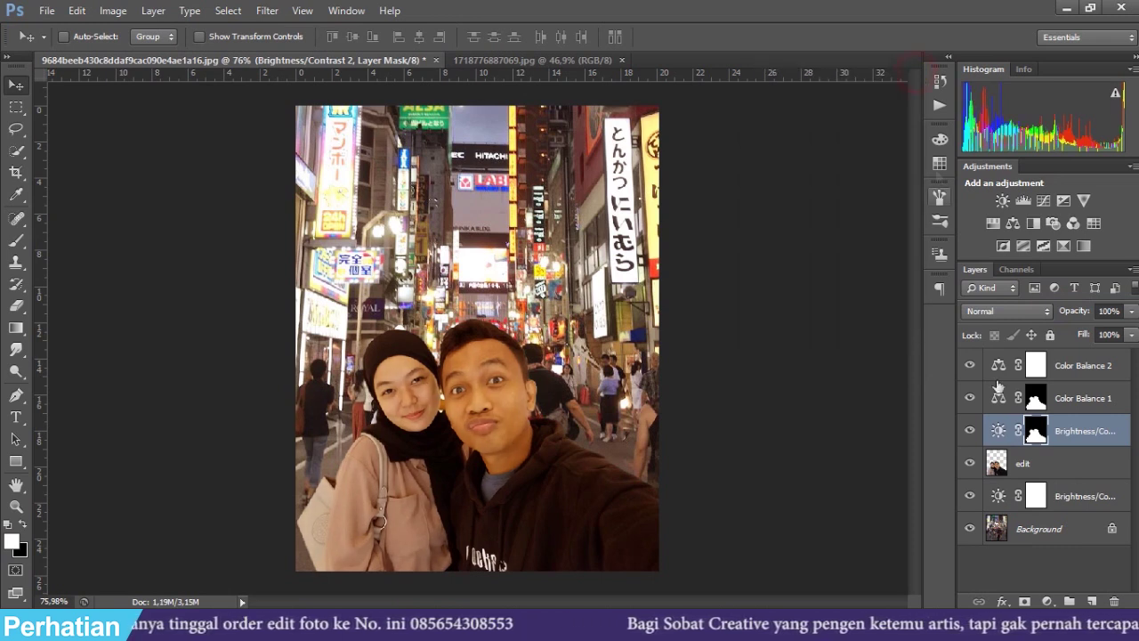
Raise the brightness of the street background's Brightness/Contrast adjustment to 57.
{"action": "left_click", "coordinate": [1032, 502]}
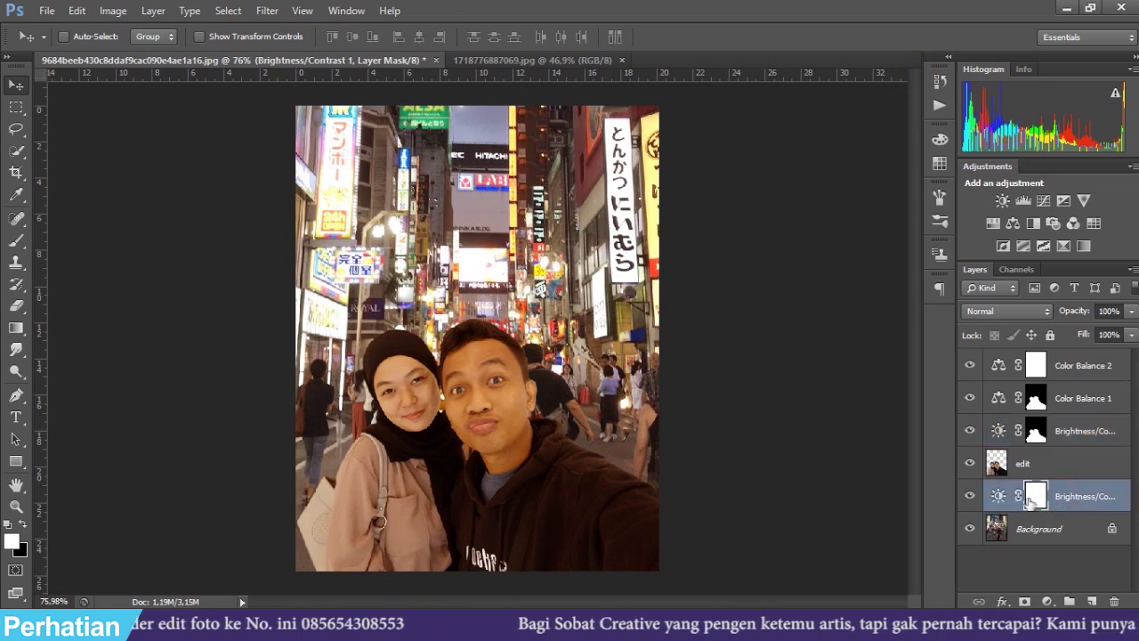
{"action": "double_click", "coordinate": [998, 496]}
{"action": "left_click_drag", "start_coordinate": [841, 175], "coordinate": [865, 182]}
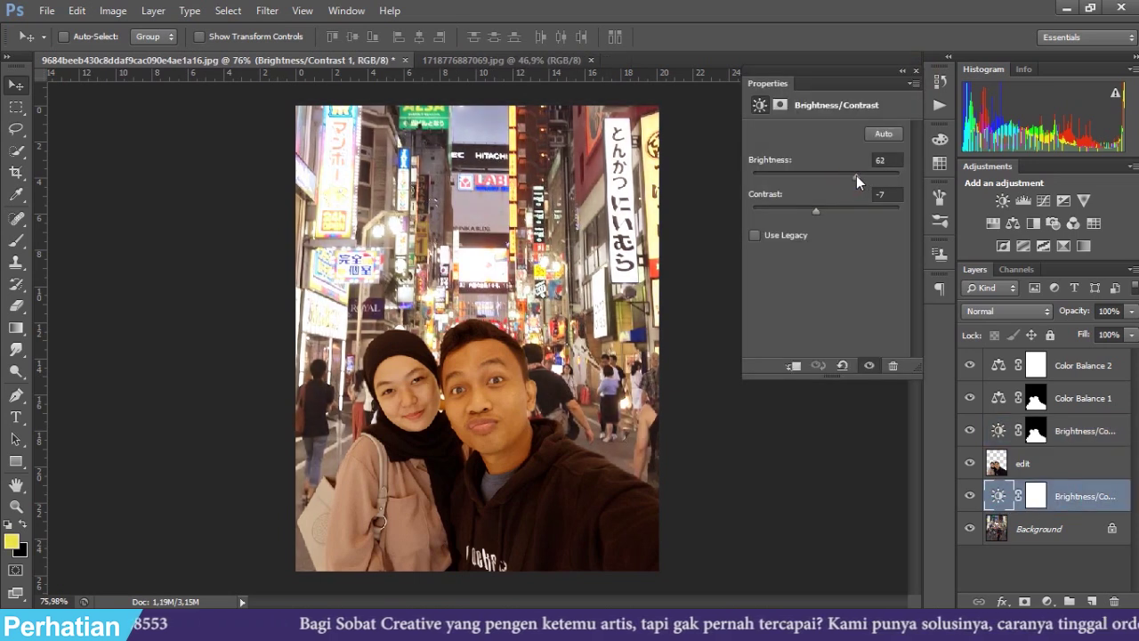
{"action": "left_click_drag", "start_coordinate": [853, 175], "coordinate": [851, 176]}
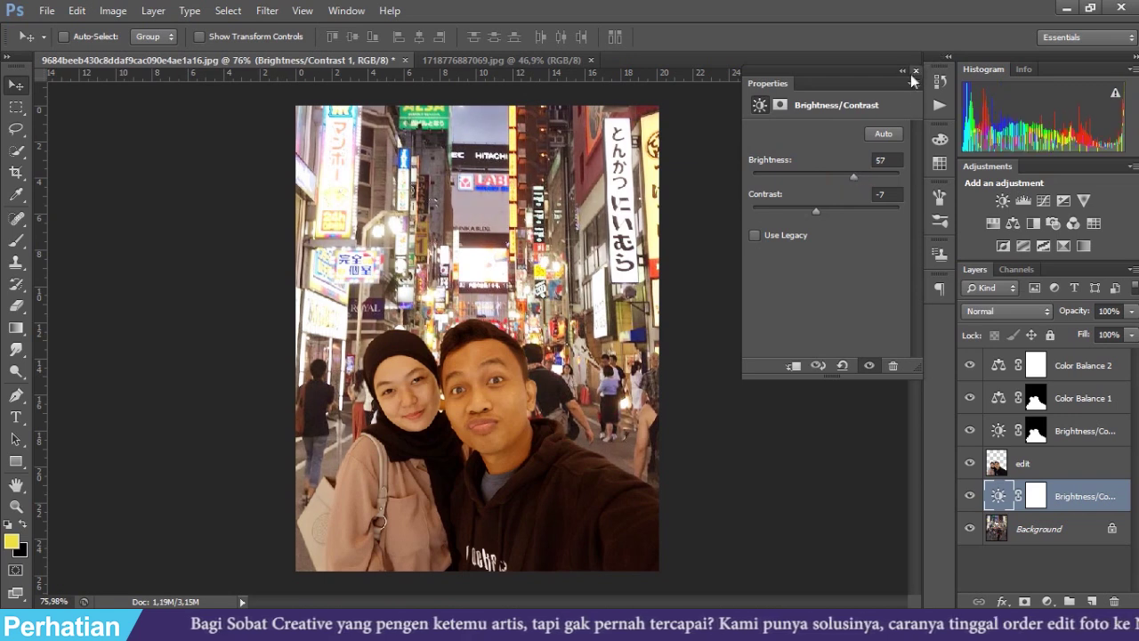
{"action": "left_click", "coordinate": [915, 71]}
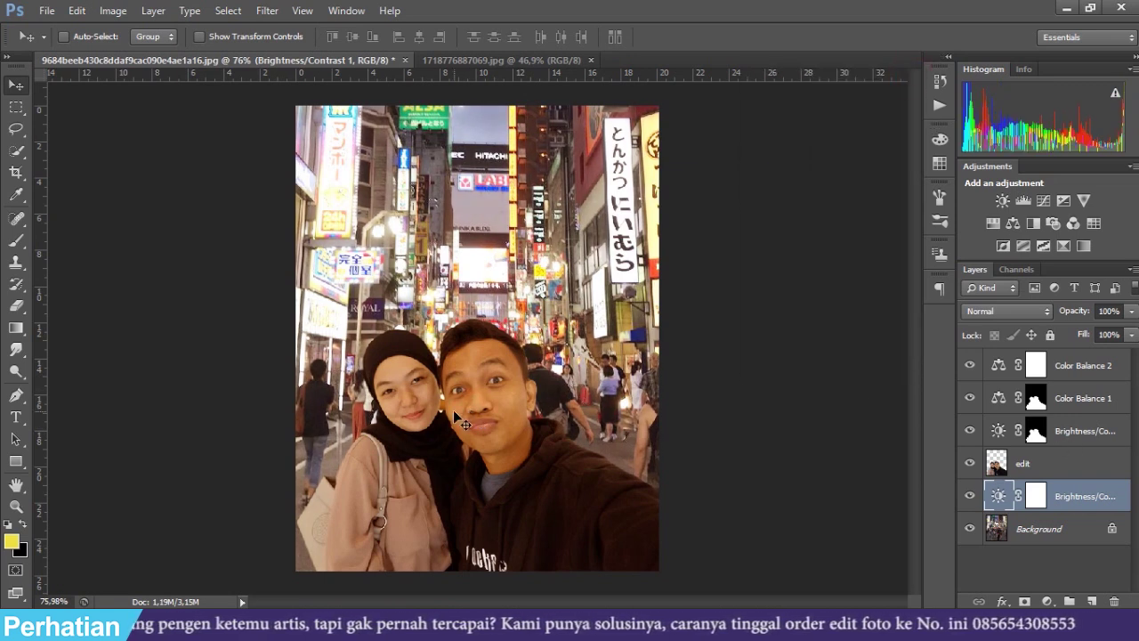
Readjust the couple's masked Color Balance adjustment, setting the midtones to Cyan/Red +13 and Yellow/Blue +11.
{"action": "left_click", "coordinate": [1100, 400]}
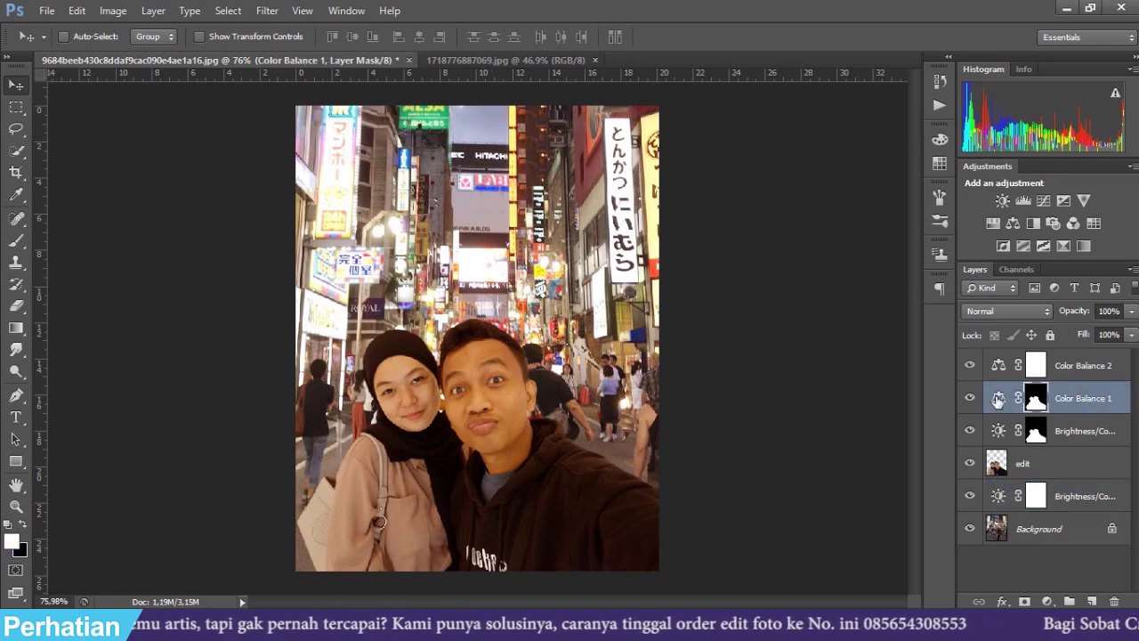
{"action": "double_click", "coordinate": [997, 398]}
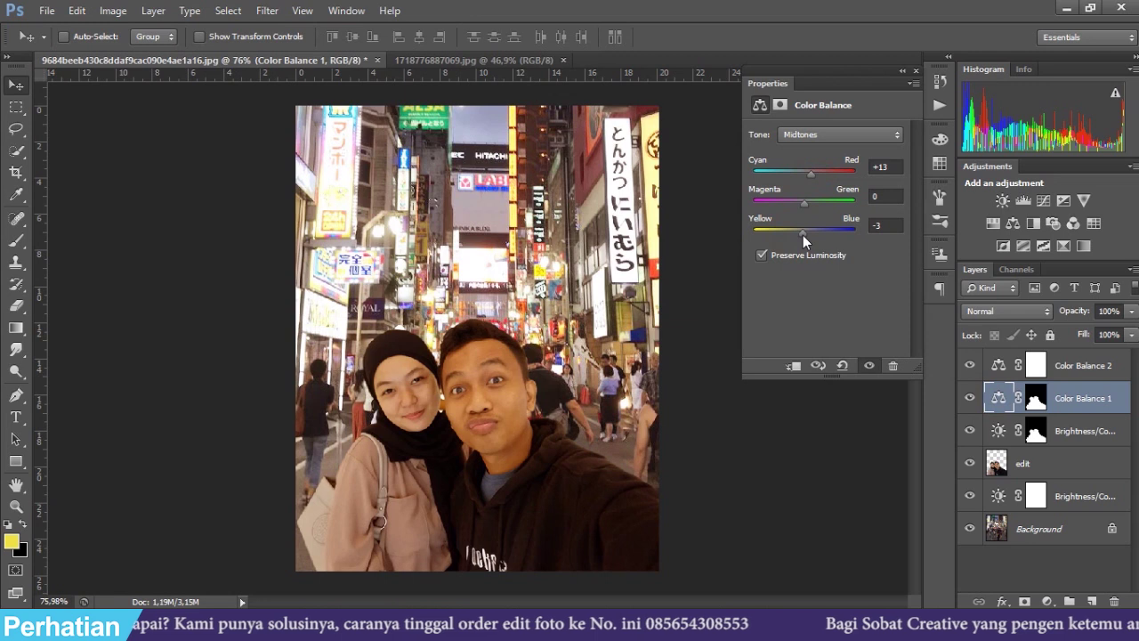
{"action": "left_click_drag", "start_coordinate": [804, 235], "coordinate": [810, 233]}
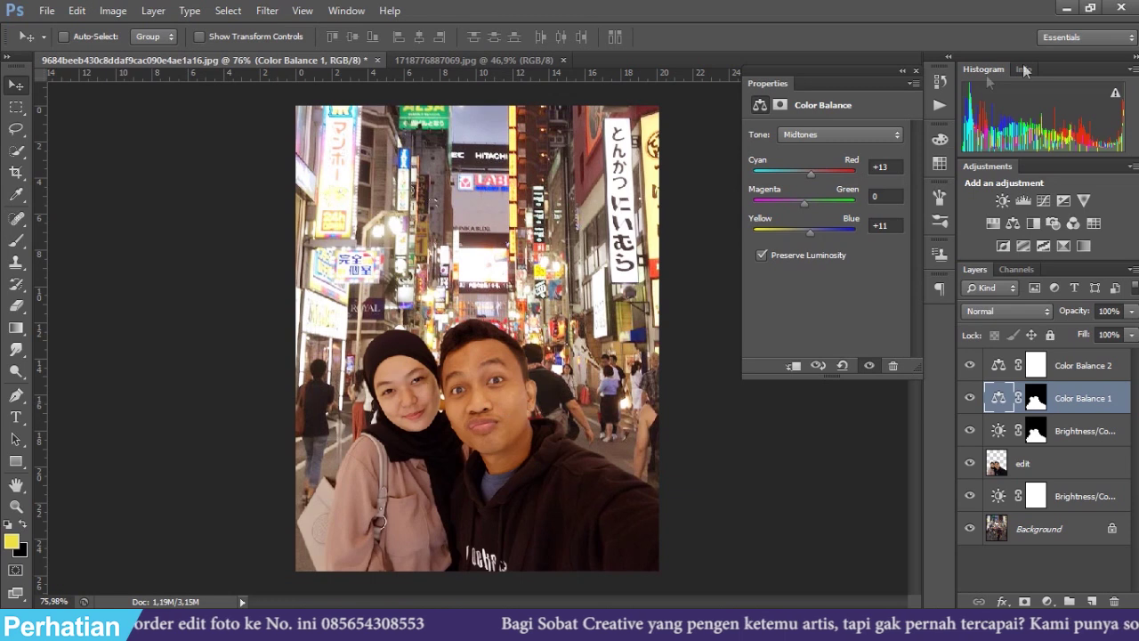
{"action": "left_click", "coordinate": [915, 74]}
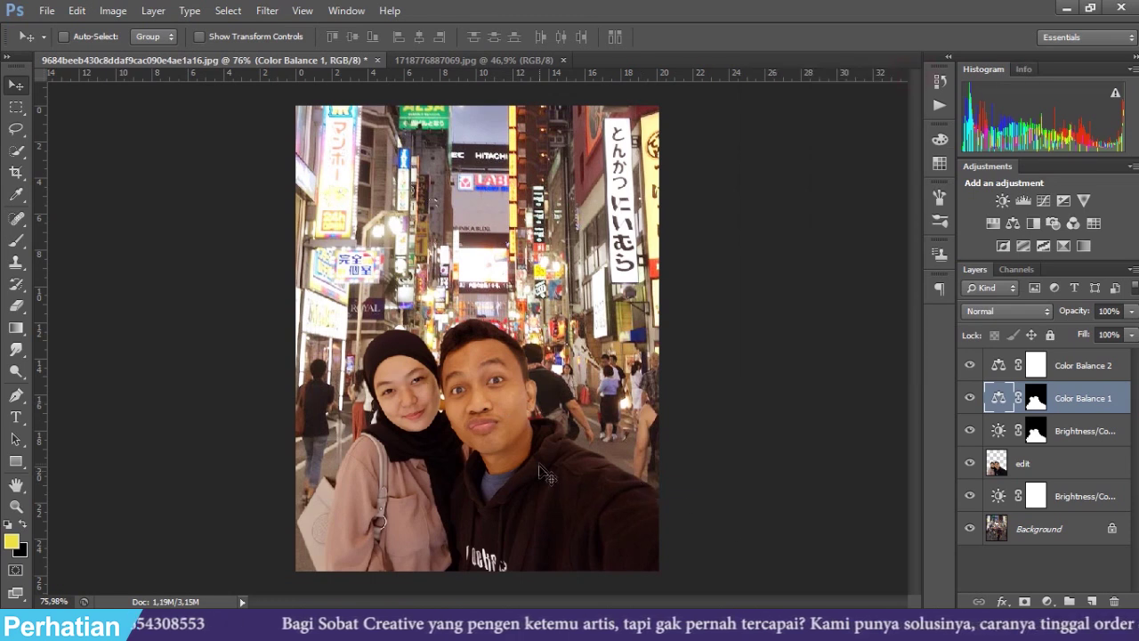
{"action": "key", "text": "ctrl+Tab"}
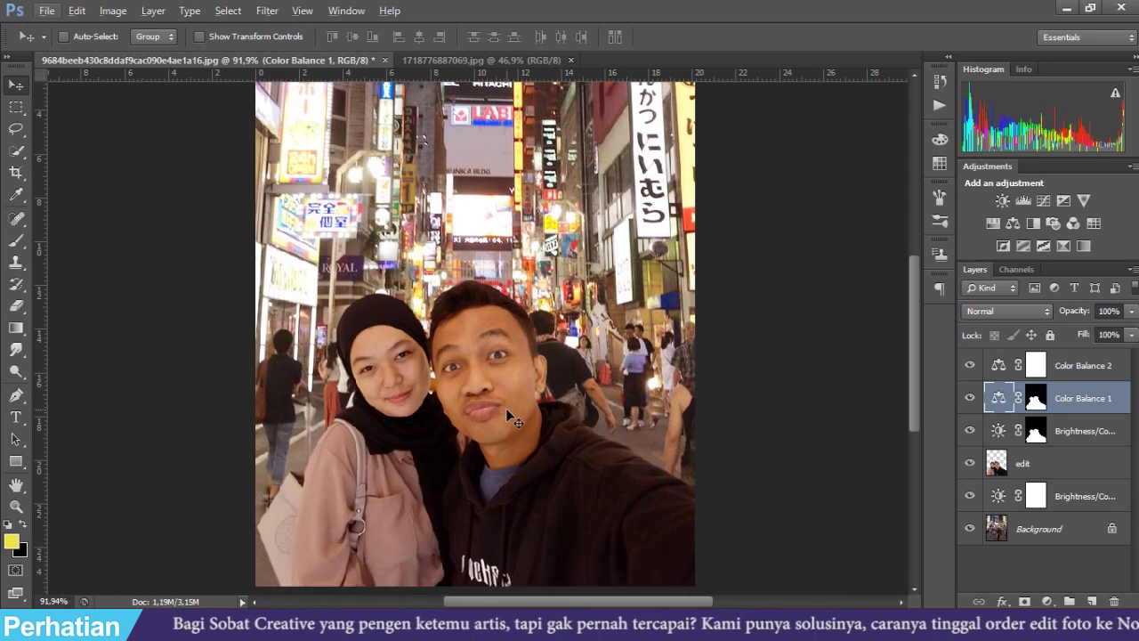
{"action": "key", "text": "ctrl+Tab"}
{"action": "scroll", "coordinate": [487, 397], "scroll_direction": "up", "scroll_amount": 3}
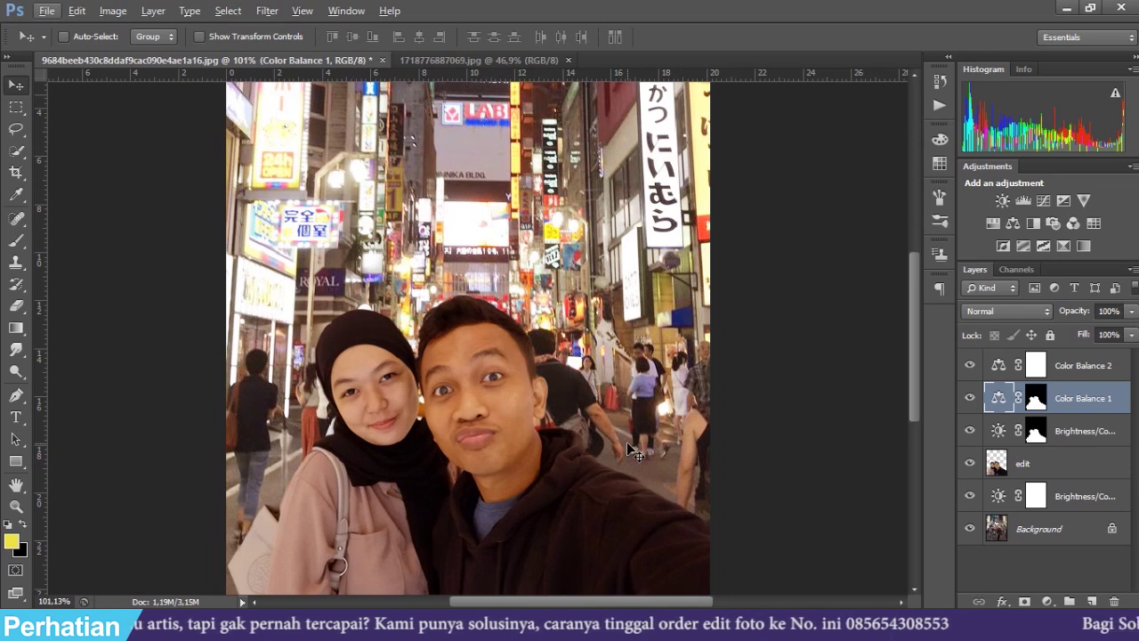
Merge the couple's masked Color Balance and Brightness/Contrast adjustments with the edit layer, and compare the image with that layer hidden and shown.
{"action": "left_click", "coordinate": [1088, 406]}
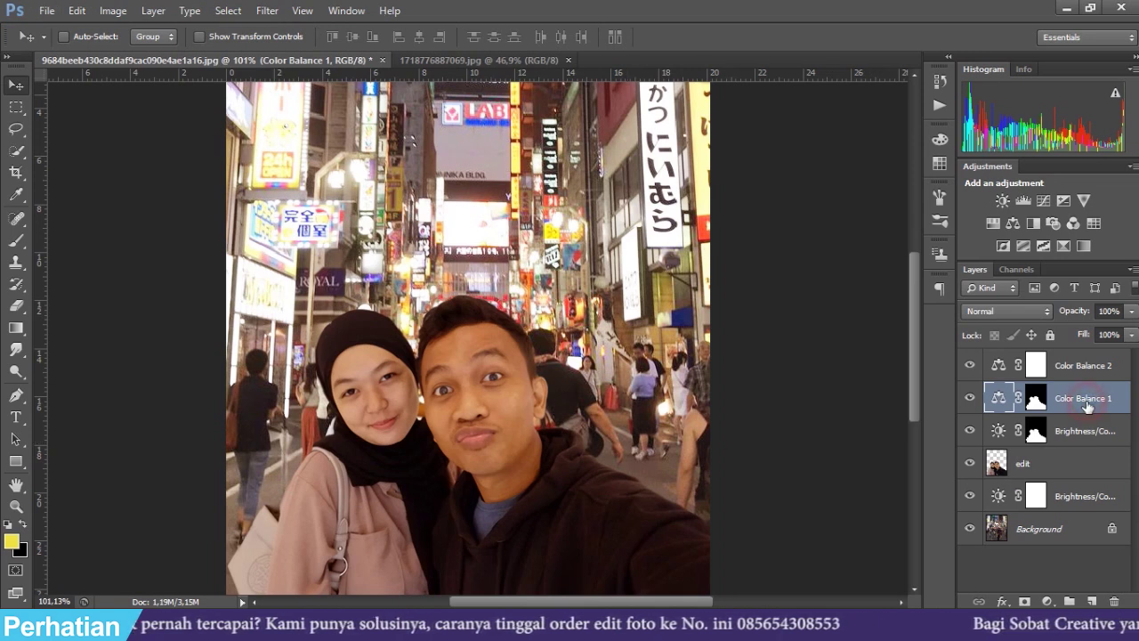
{"action": "left_click", "coordinate": [1065, 471], "text": "shift"}
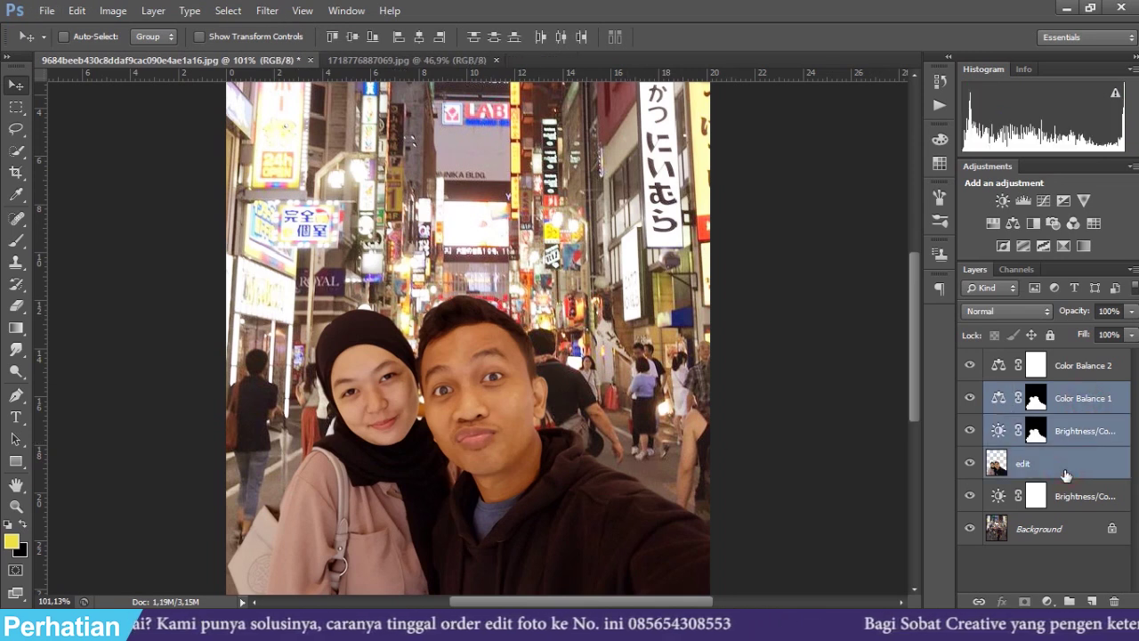
{"action": "key", "text": "ctrl+e"}
{"action": "left_click", "coordinate": [971, 398]}
{"action": "left_click", "coordinate": [971, 398]}
{"action": "left_click", "coordinate": [972, 398]}
{"action": "left_click", "coordinate": [971, 397]}
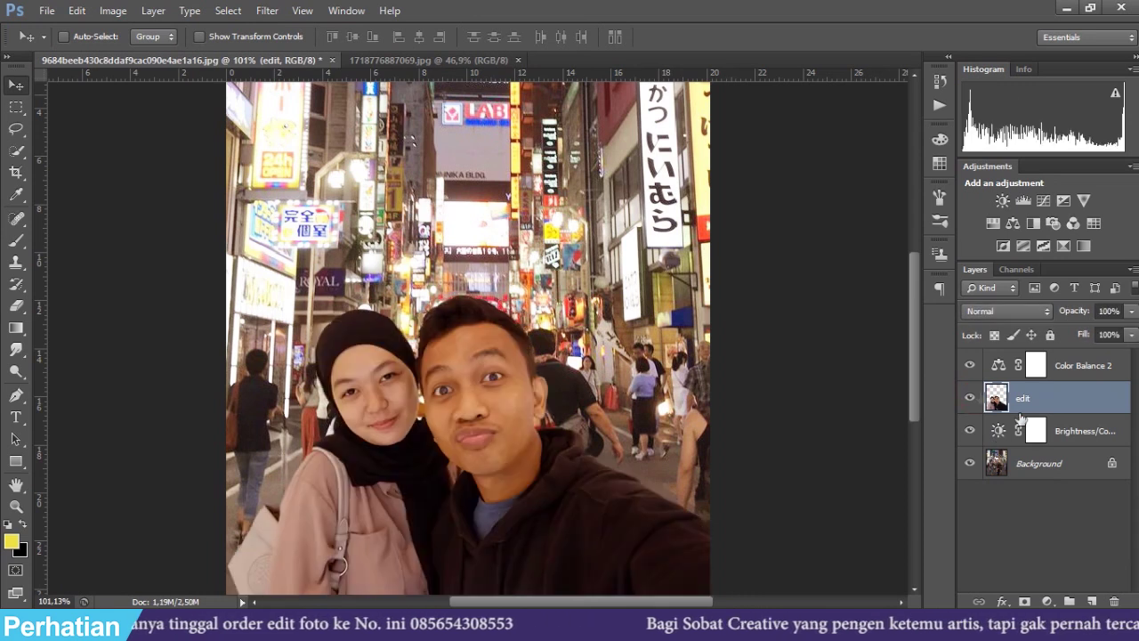
Soften the top edge of the man's hair on the edit layer using a 30 px eraser with 5% hardness and 16% opacity.
{"action": "scroll", "coordinate": [494, 335], "scroll_direction": "up", "scroll_amount": 5}
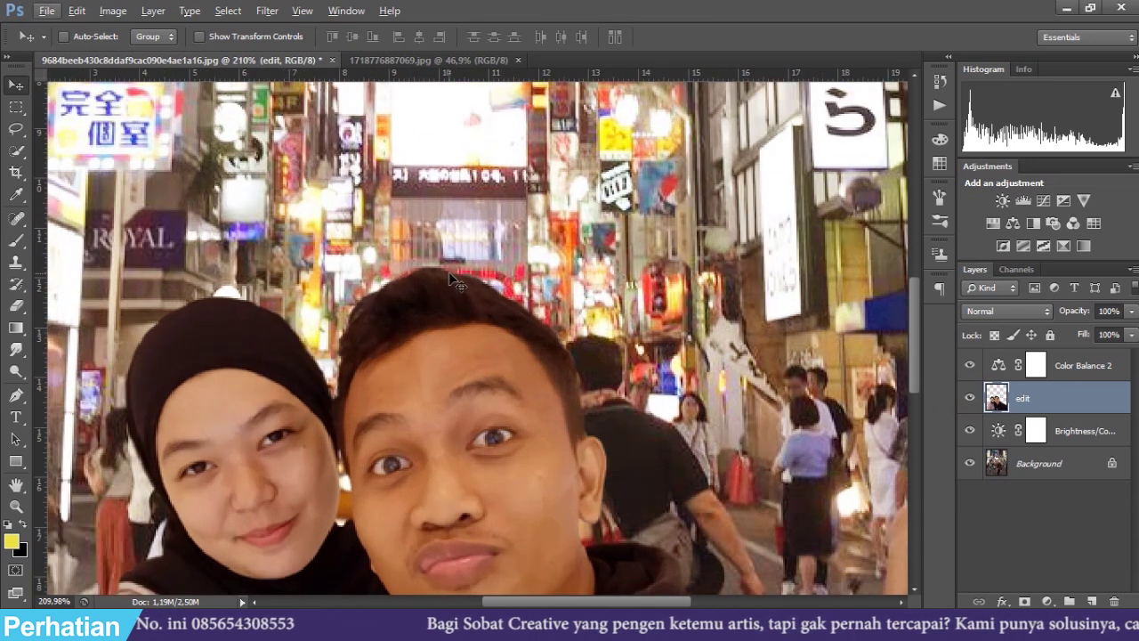
{"action": "key", "text": "e"}
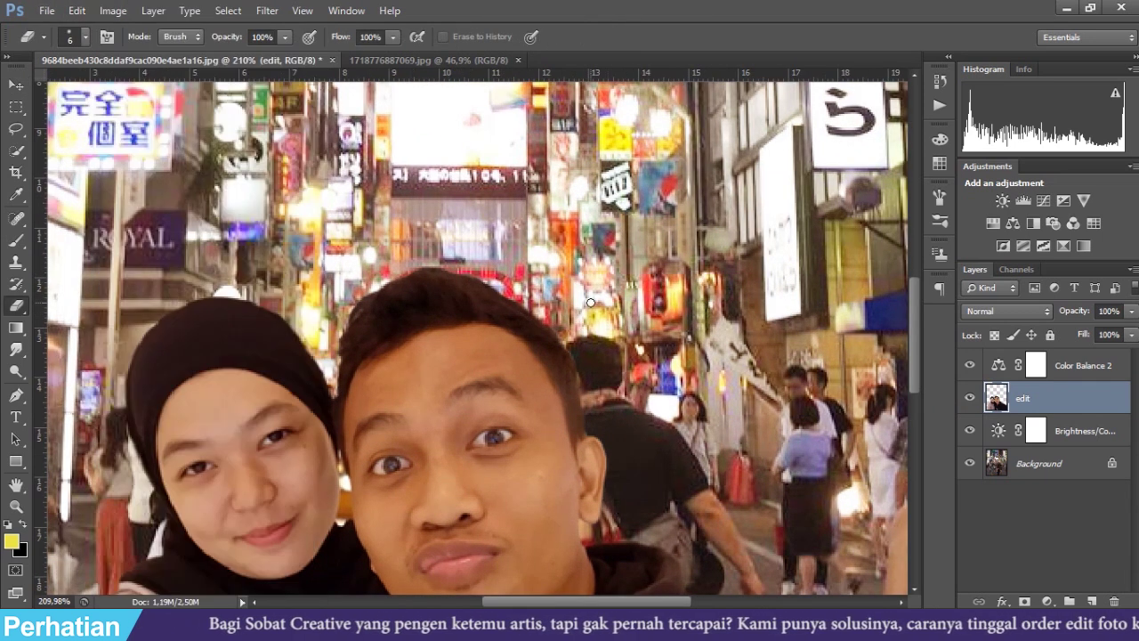
{"action": "key", "text": "v"}
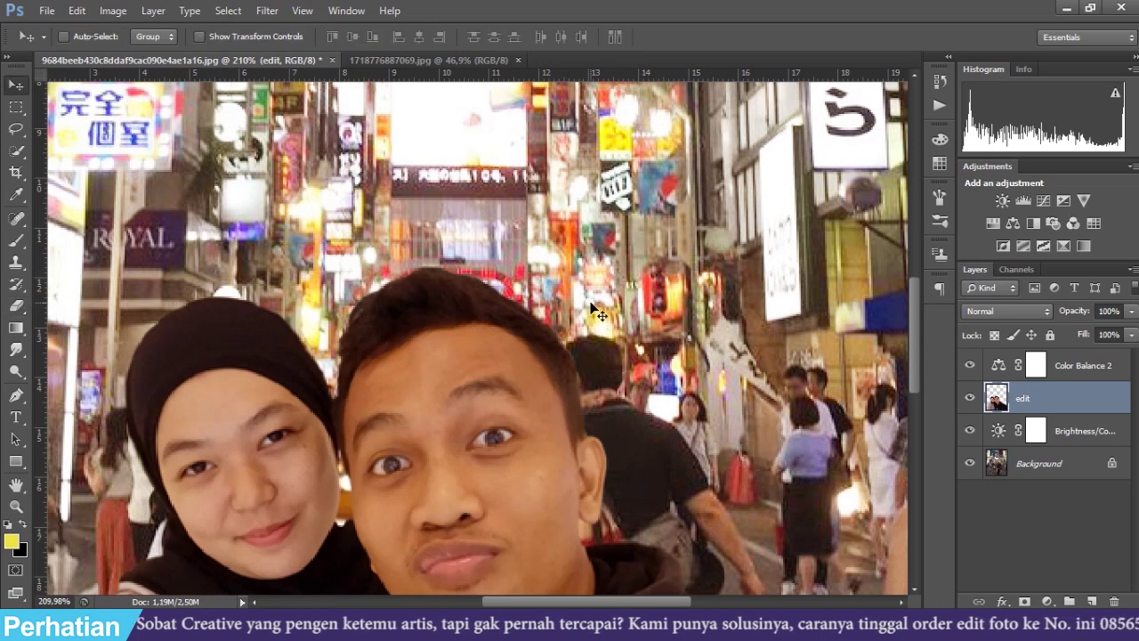
{"action": "key", "text": "e"}
{"action": "key", "text": "bracketright"}
{"action": "key", "text": "bracketright"}
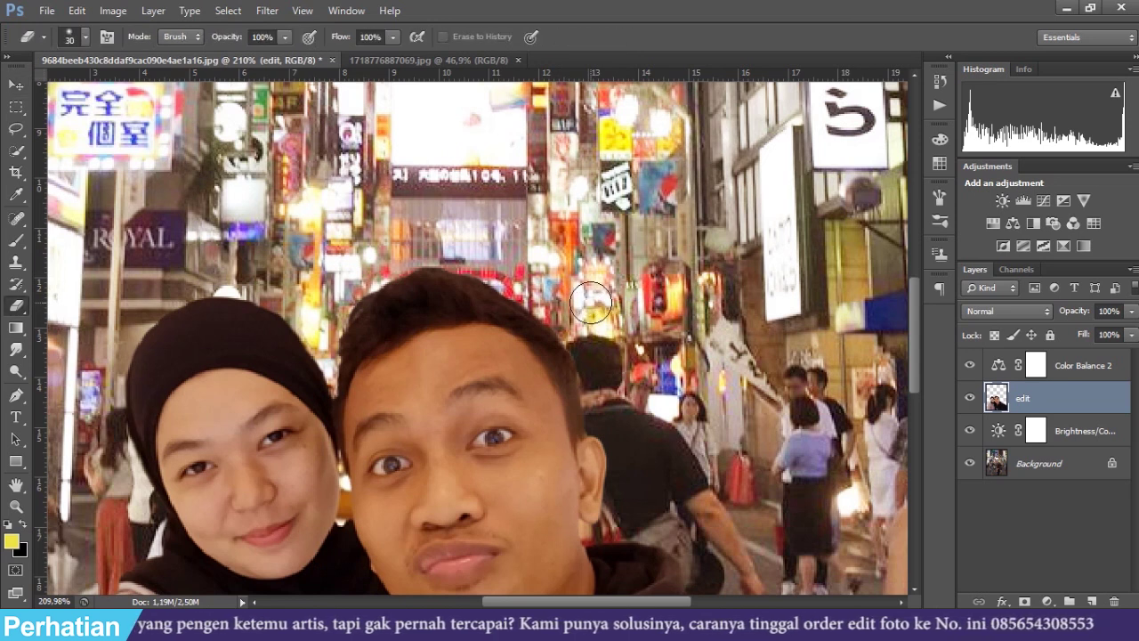
{"action": "right_click", "coordinate": [591, 302]}
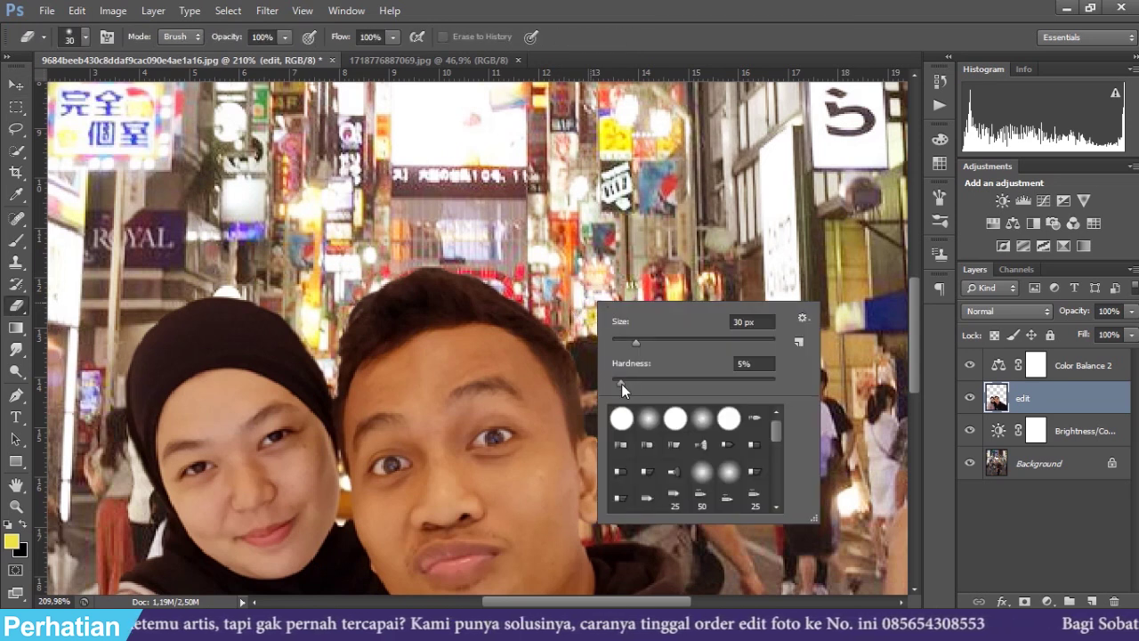
{"action": "left_click", "coordinate": [285, 38]}
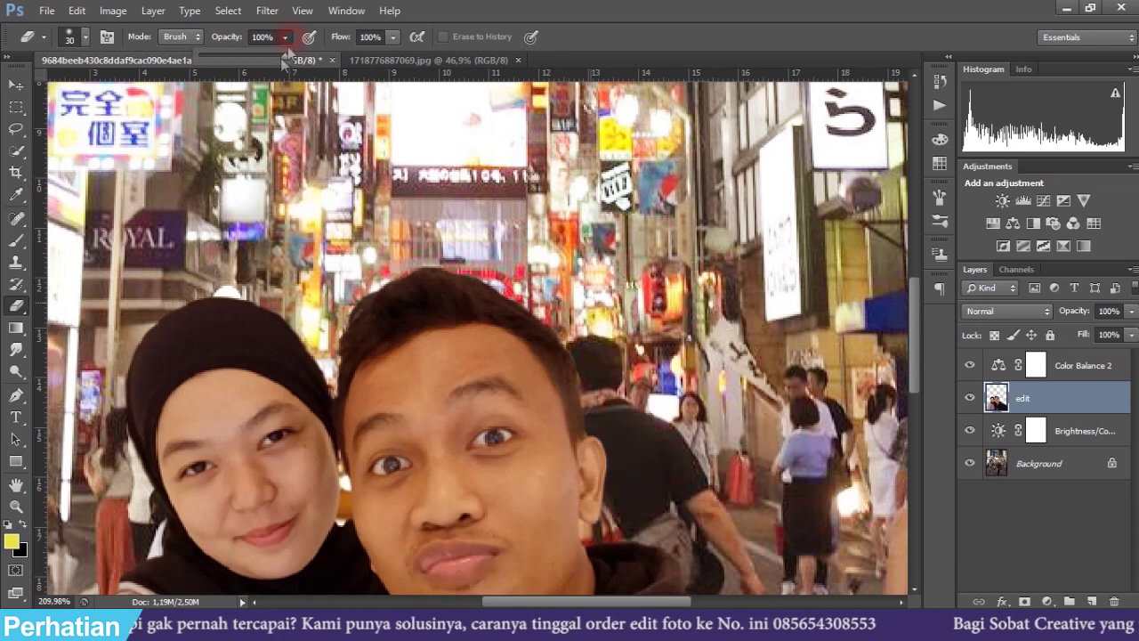
{"action": "left_click", "coordinate": [213, 63]}
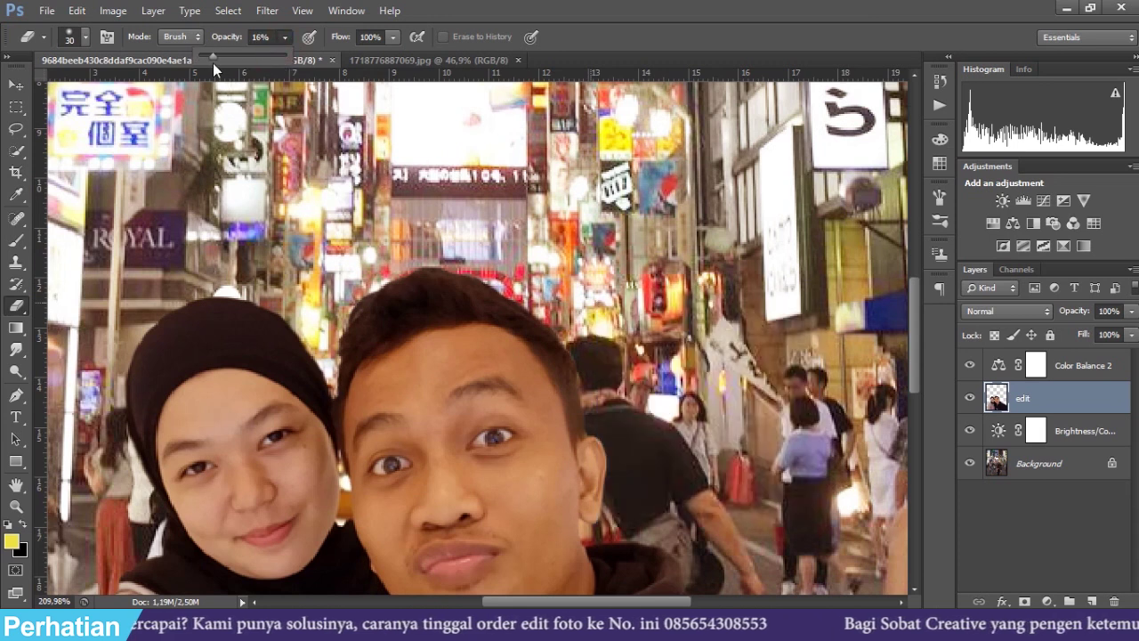
{"action": "left_click_drag", "start_coordinate": [488, 270], "coordinate": [439, 279]}
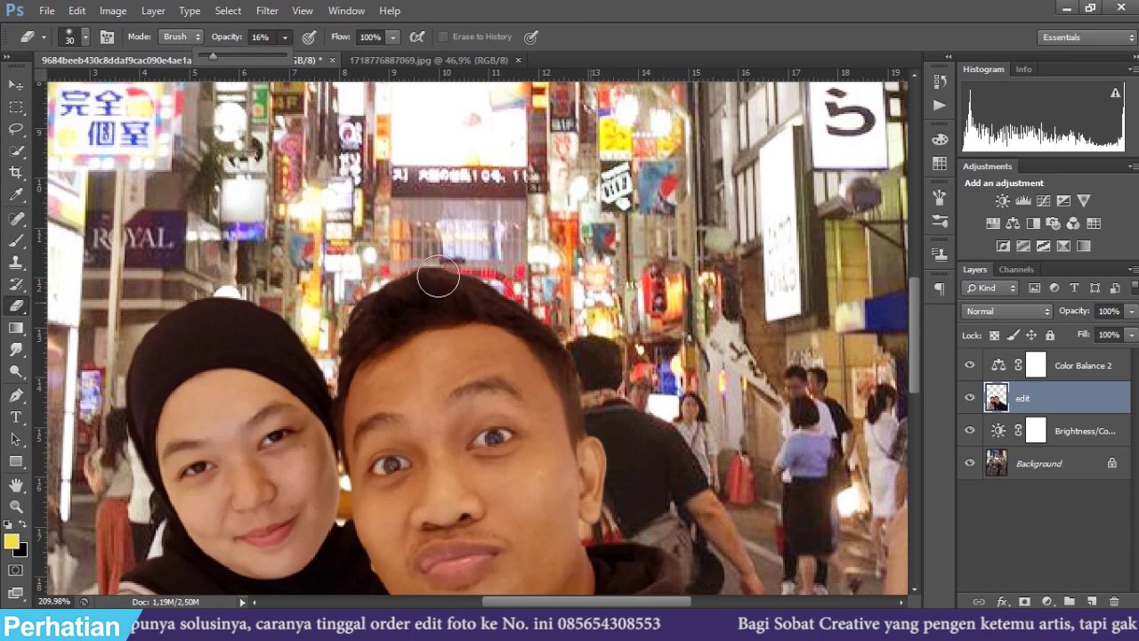
{"action": "scroll", "coordinate": [434, 281], "scroll_direction": "up", "scroll_amount": 2}
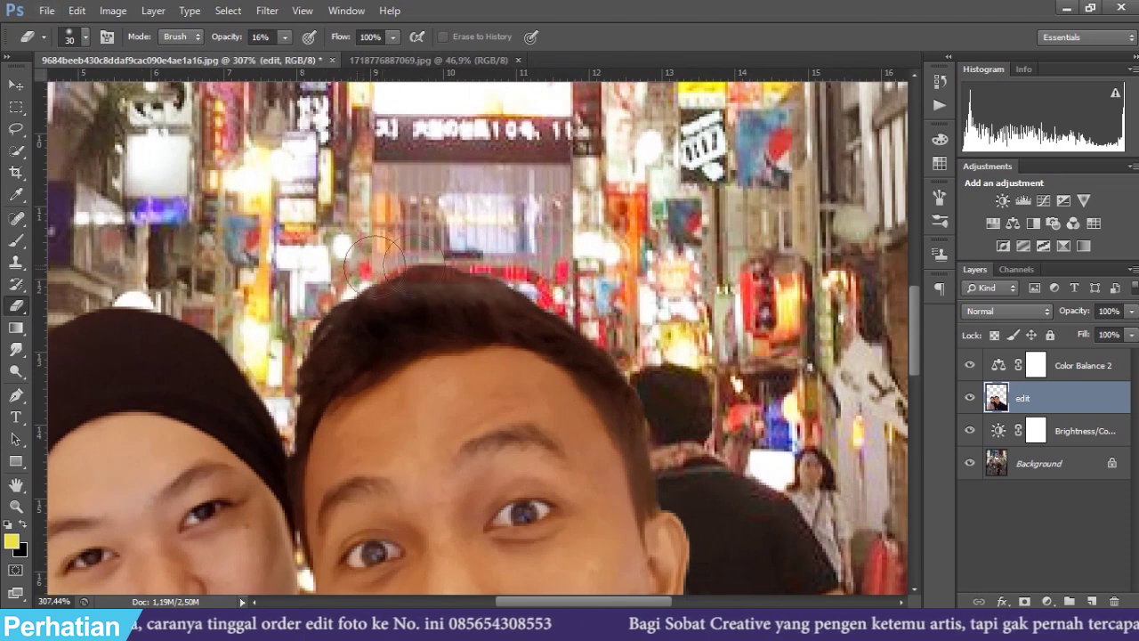
Set the eraser opacity to 8% and blend the man's hair outline into the street background.
{"action": "left_click_drag", "start_coordinate": [286, 59], "coordinate": [281, 56]}
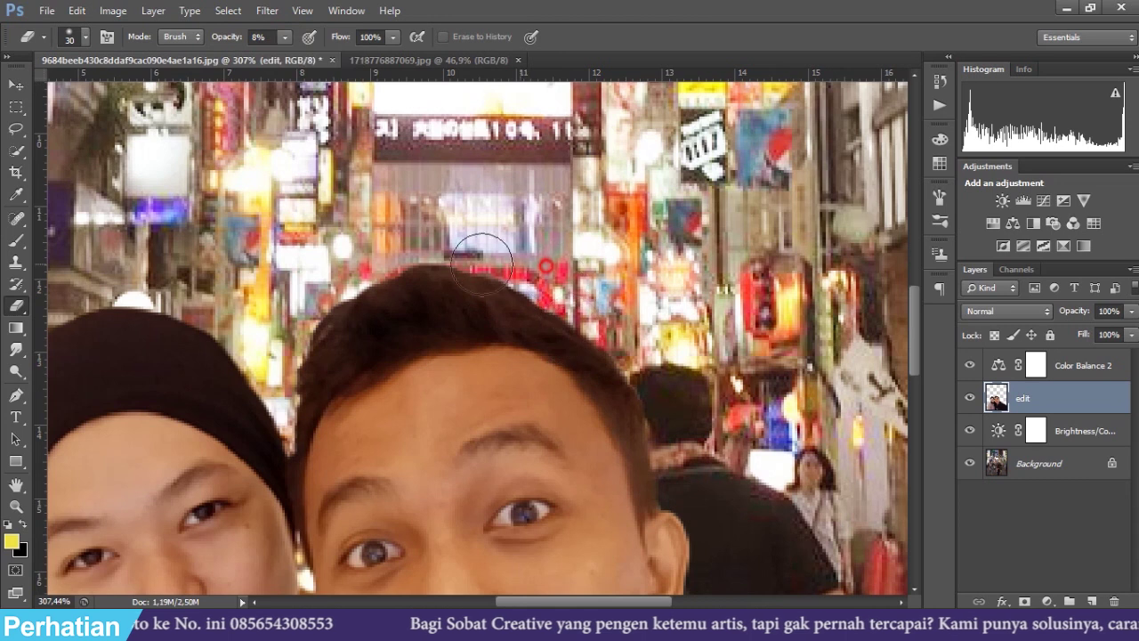
{"action": "left_click_drag", "start_coordinate": [365, 234], "coordinate": [435, 241]}
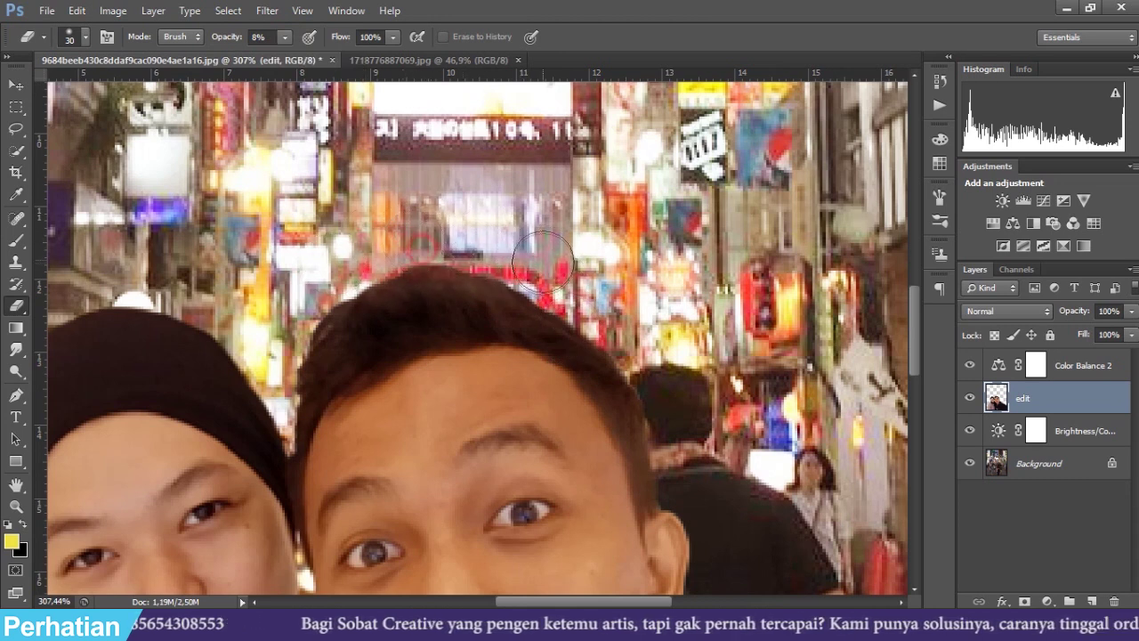
{"action": "left_click_drag", "start_coordinate": [644, 362], "coordinate": [674, 408]}
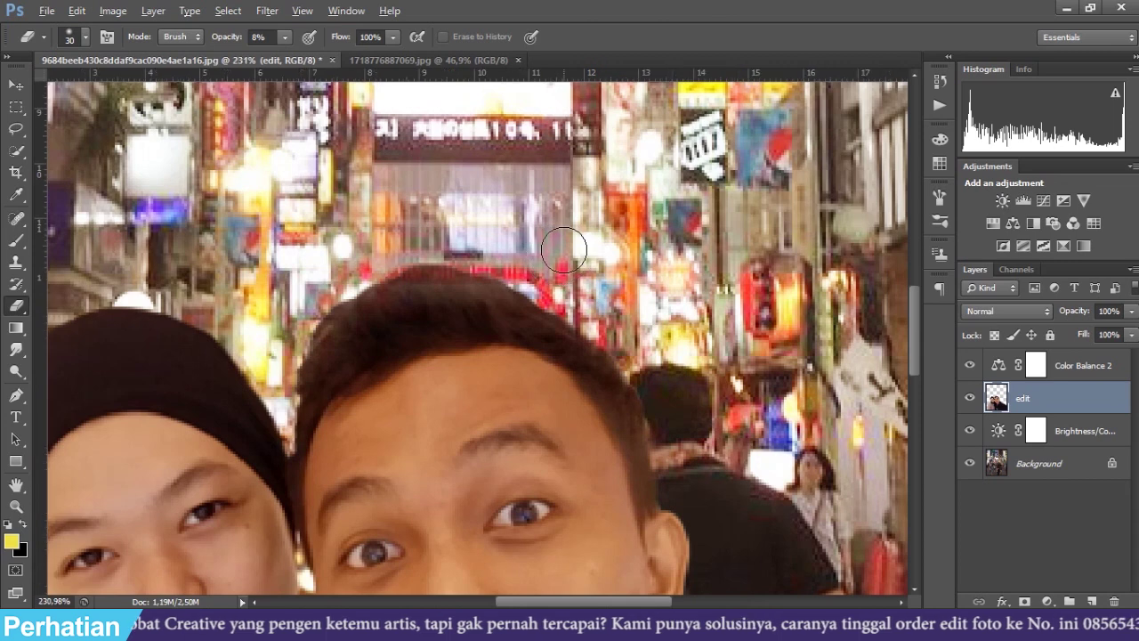
{"action": "scroll", "coordinate": [557, 254], "scroll_direction": "down", "scroll_amount": 7}
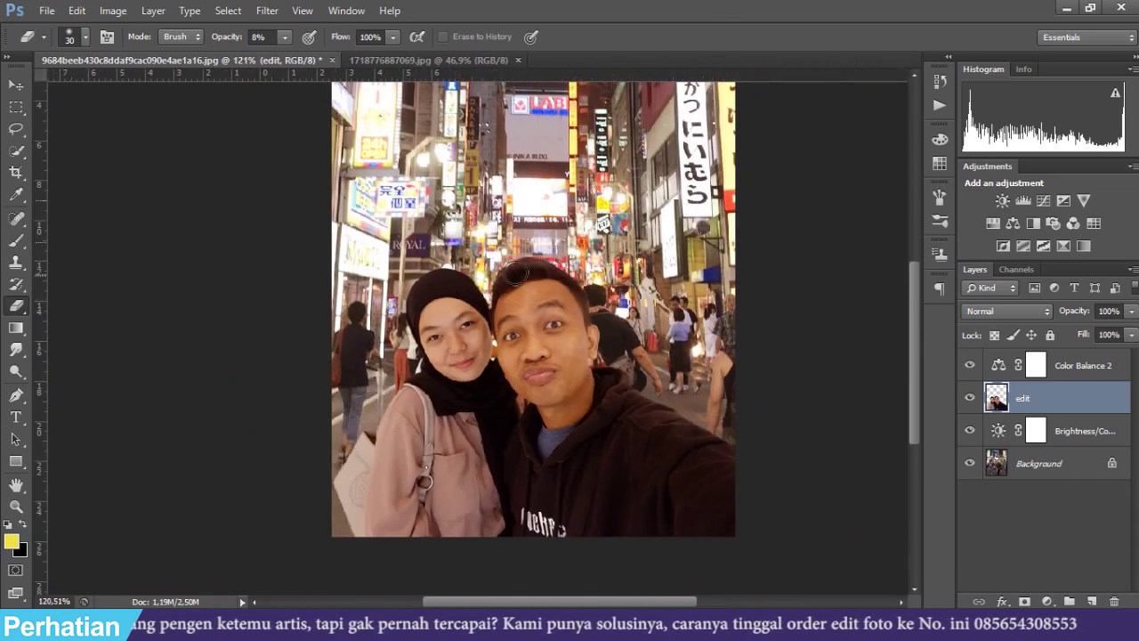
{"action": "scroll", "coordinate": [516, 267], "scroll_direction": "up", "scroll_amount": 7}
Fade the man's hair edge further with the eraser at 7% opacity, and return to the Move tool.
{"action": "left_click", "coordinate": [285, 38]}
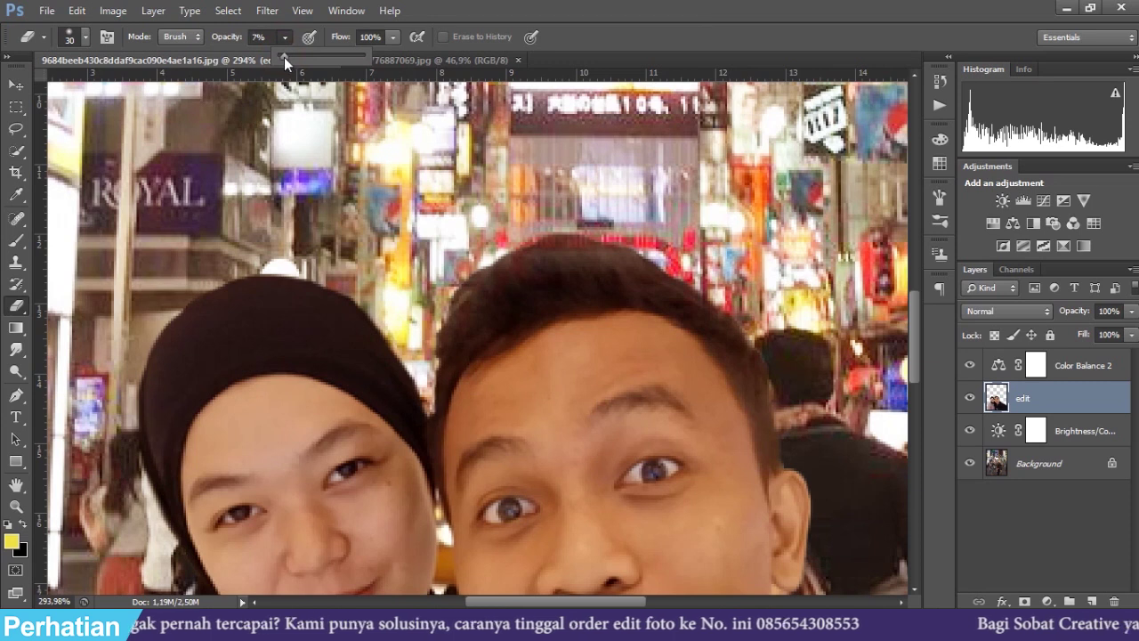
{"action": "scroll", "coordinate": [673, 253], "scroll_direction": "down", "scroll_amount": 3}
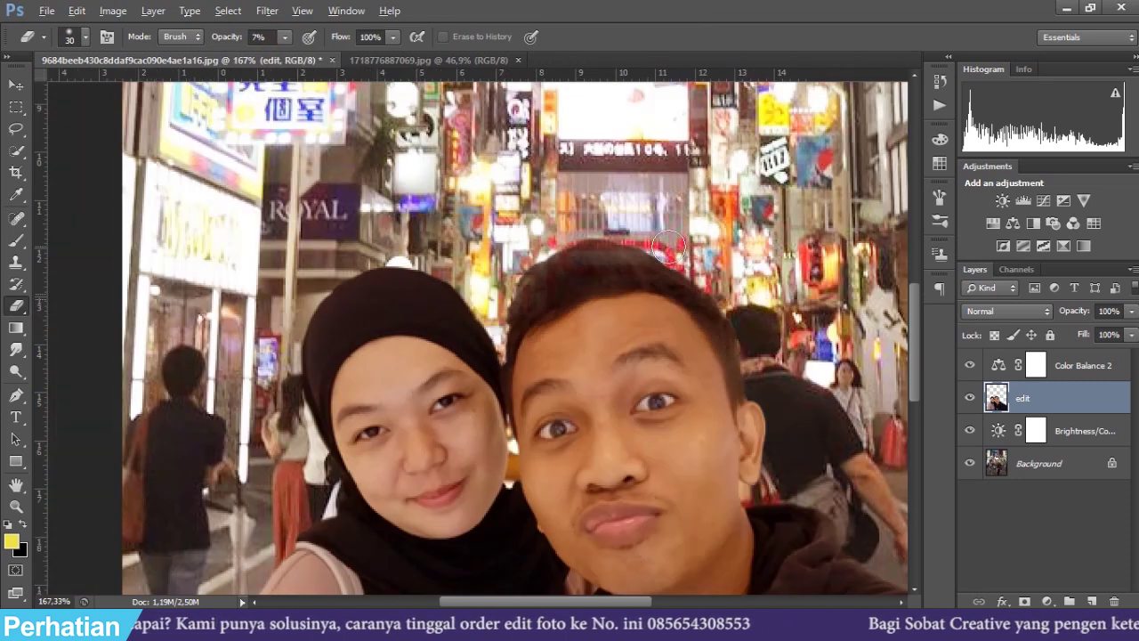
{"action": "scroll", "coordinate": [676, 249], "scroll_direction": "down", "scroll_amount": 4}
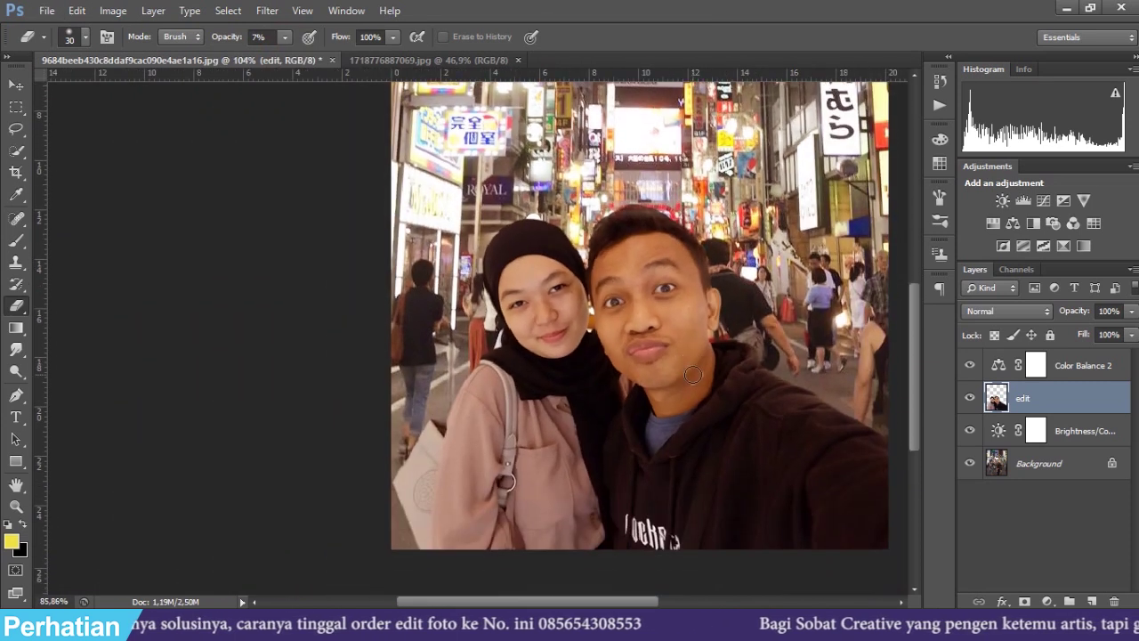
{"action": "scroll", "coordinate": [803, 418], "scroll_direction": "up", "scroll_amount": 2}
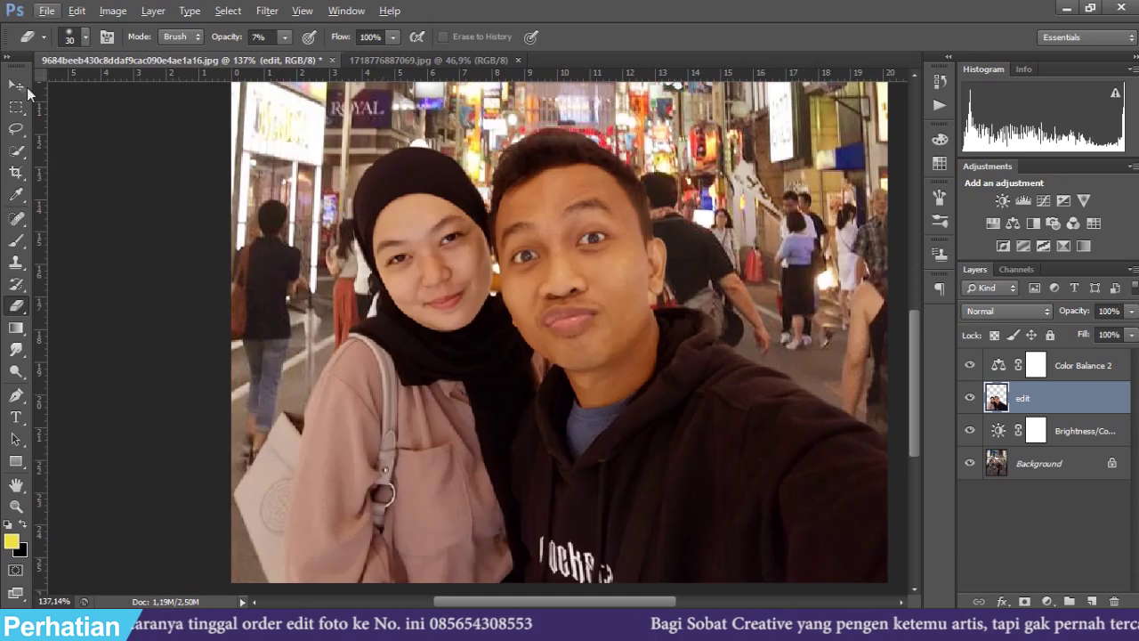
{"action": "left_click", "coordinate": [22, 89]}
{"action": "scroll", "coordinate": [574, 305], "scroll_direction": "down", "scroll_amount": 3}
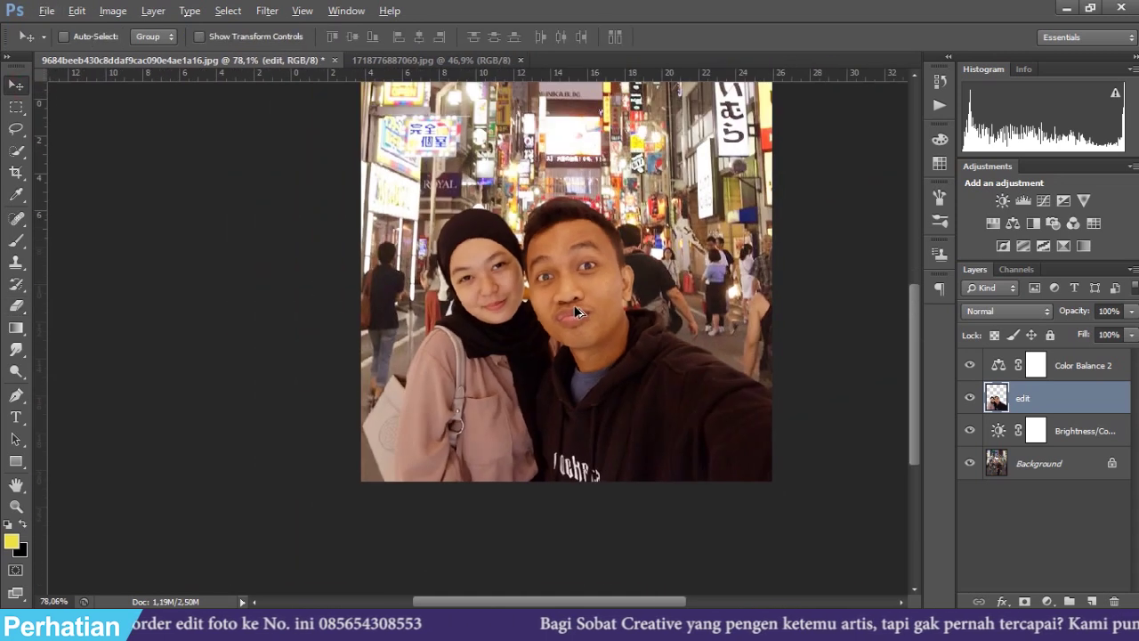
{"action": "scroll", "coordinate": [574, 305], "scroll_direction": "down", "scroll_amount": 2}
{"action": "scroll", "coordinate": [481, 467], "scroll_direction": "up", "scroll_amount": 3}
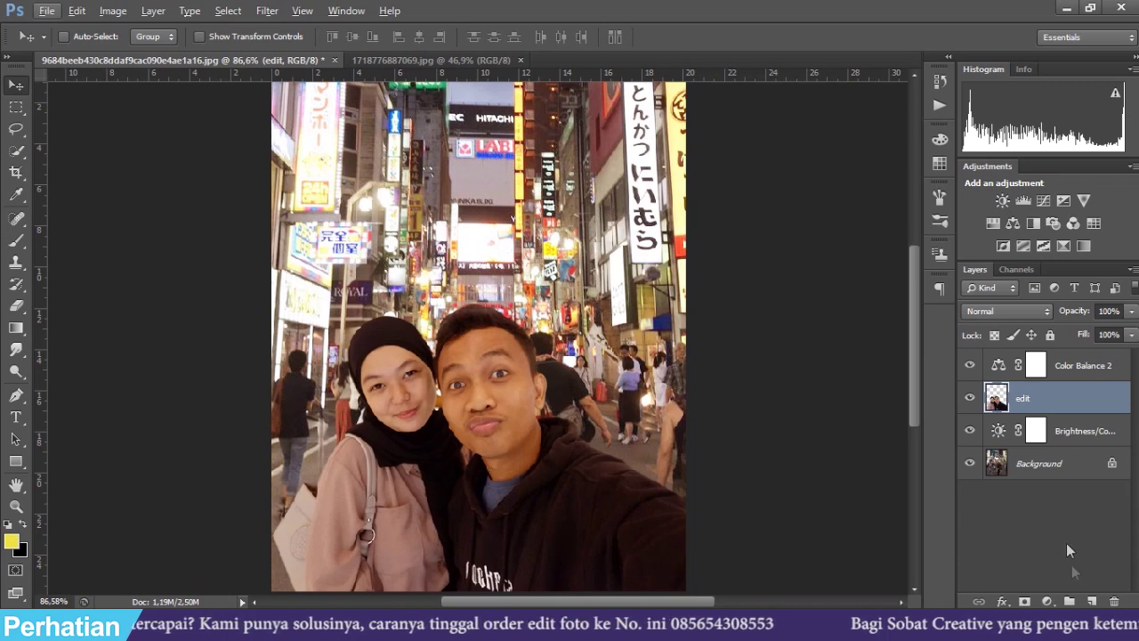
Add a Brightness/Contrast adjustment masked to the couple's outline above the edit layer, with brightness 36 and contrast -15.
{"action": "left_click", "coordinate": [997, 401]}
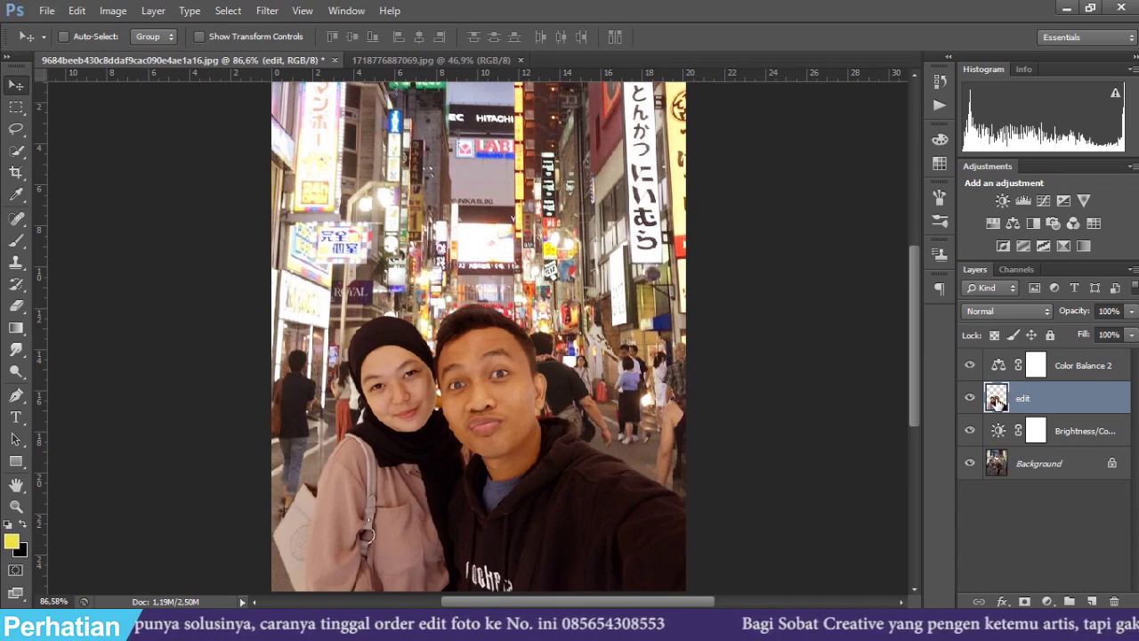
{"action": "left_click", "coordinate": [997, 403], "text": "ctrl"}
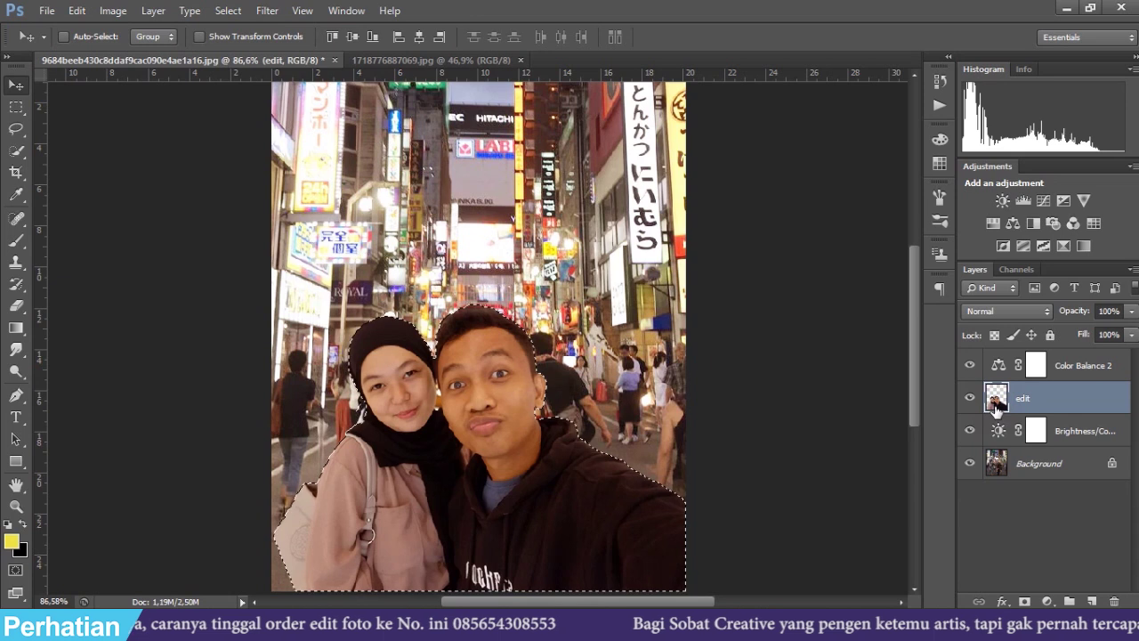
{"action": "left_click", "coordinate": [1046, 601]}
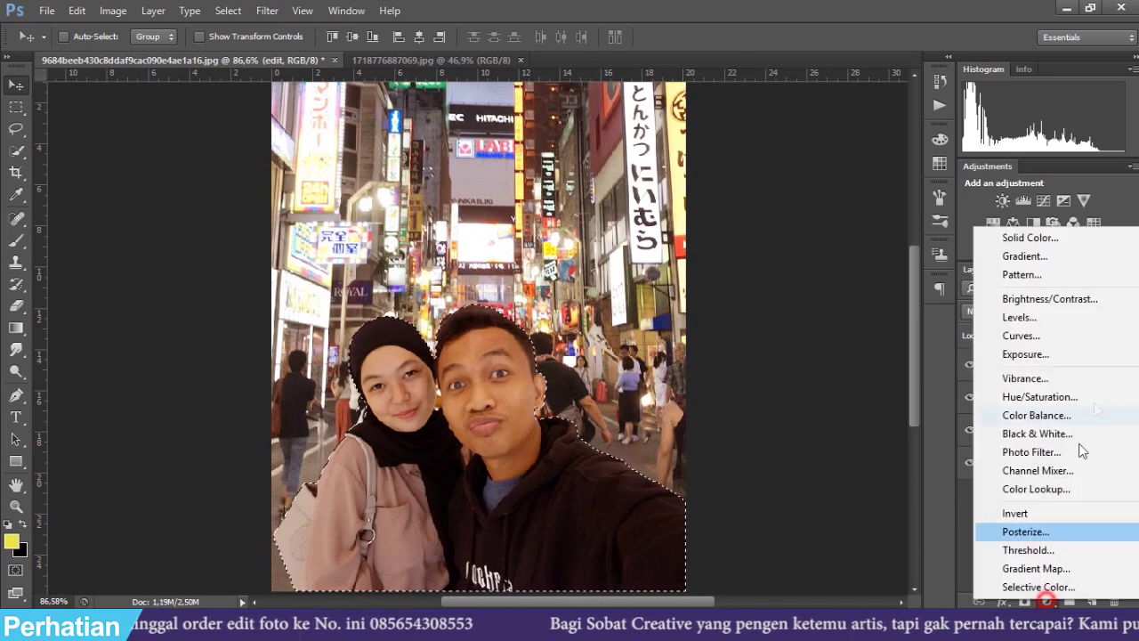
{"action": "left_click", "coordinate": [1080, 300]}
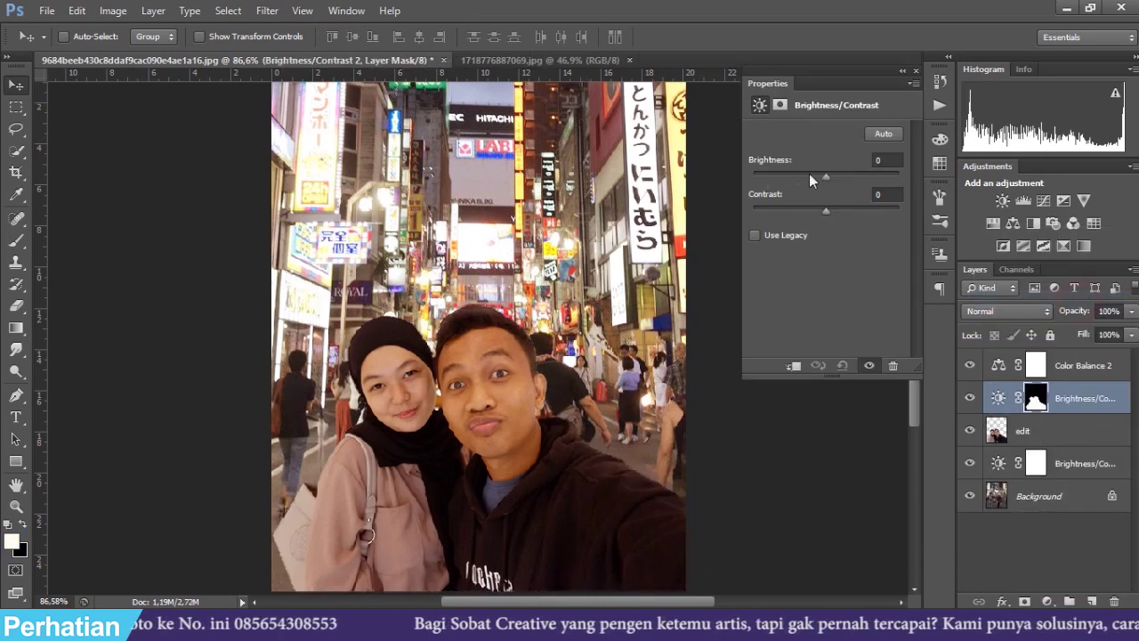
{"action": "left_click_drag", "start_coordinate": [828, 176], "coordinate": [804, 212]}
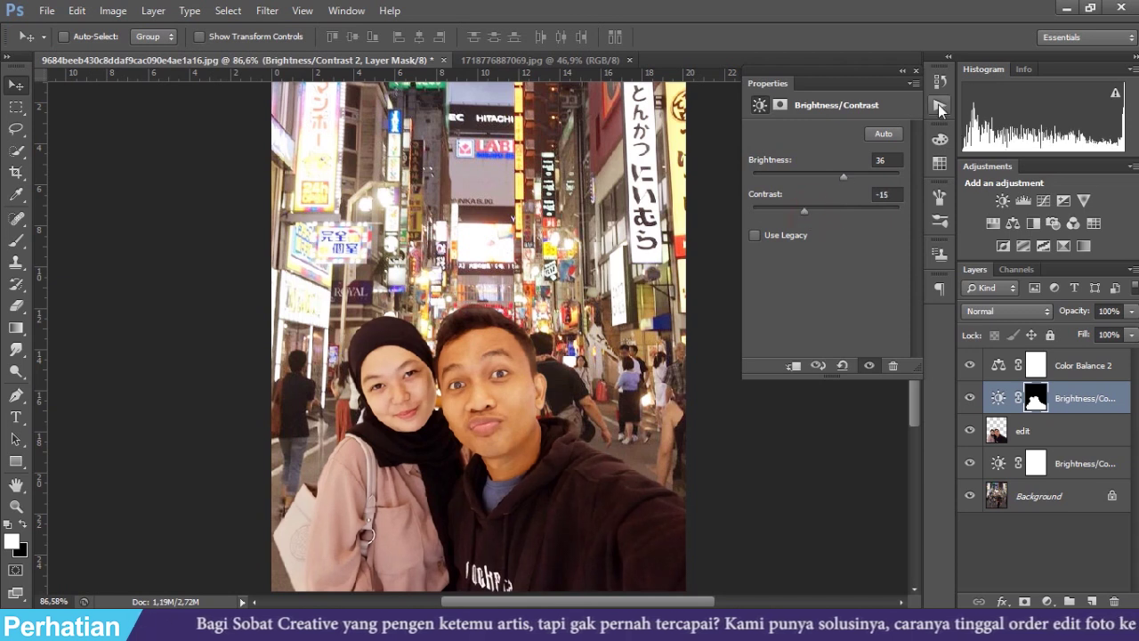
{"action": "left_click", "coordinate": [916, 70]}
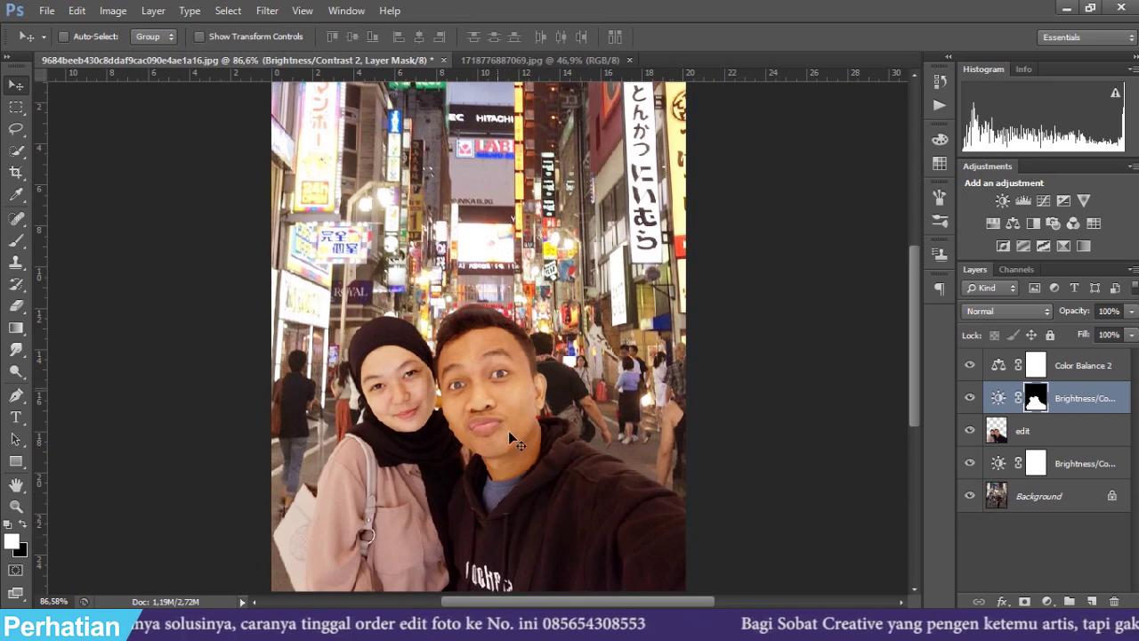
Erase the couple's faces and clothes from the upper Brightness/Contrast layer's mask using a 90 px eraser at 100% opacity, leaving the outline.
{"action": "key", "text": "e"}
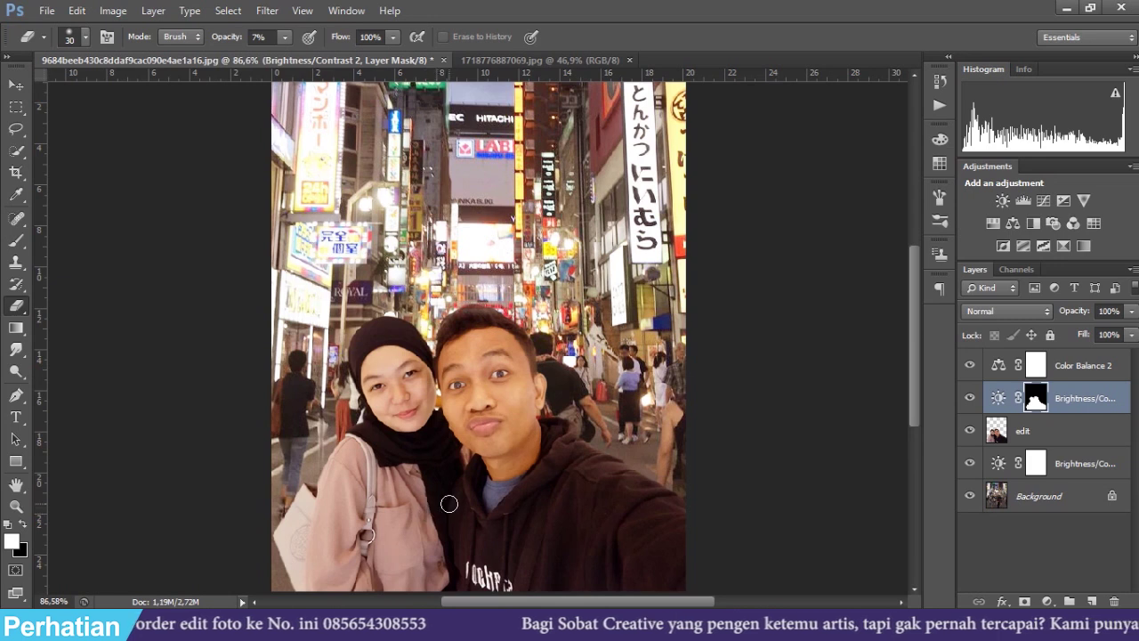
{"action": "key", "text": "bracketright"}
{"action": "key", "text": "bracketright"}
{"action": "key", "text": "bracketright"}
{"action": "key", "text": "bracketright"}
{"action": "key", "text": "bracketright"}
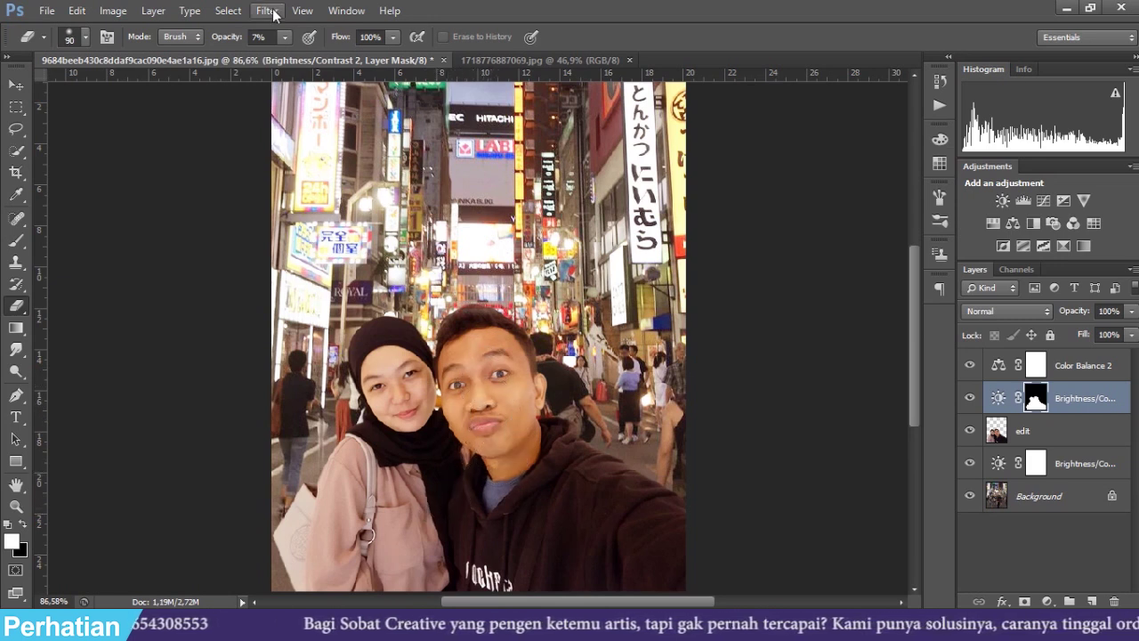
{"action": "left_click", "coordinate": [285, 36]}
{"action": "left_click_drag", "start_coordinate": [288, 59], "coordinate": [418, 64]}
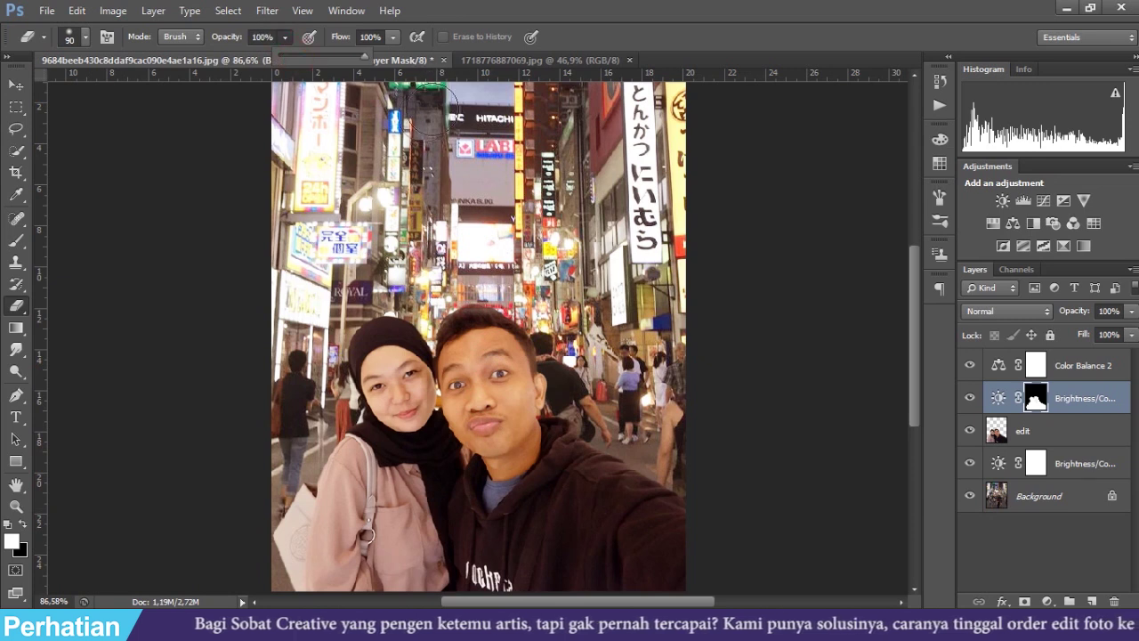
{"action": "left_click", "coordinate": [481, 373]}
{"action": "mouse_move", "coordinate": [481, 374]}
{"action": "left_mouse_down"}
{"action": "mouse_move", "coordinate": [502, 378]}
{"action": "mouse_move", "coordinate": [485, 409]}
{"action": "mouse_move", "coordinate": [476, 352]}
{"action": "mouse_move", "coordinate": [489, 423]}
{"action": "left_mouse_up"}
{"action": "mouse_move", "coordinate": [406, 405]}
{"action": "left_mouse_down"}
{"action": "mouse_move", "coordinate": [396, 391]}
{"action": "mouse_move", "coordinate": [418, 418]}
{"action": "mouse_move", "coordinate": [489, 405]}
{"action": "mouse_move", "coordinate": [500, 481]}
{"action": "mouse_move", "coordinate": [462, 423]}
{"action": "mouse_move", "coordinate": [396, 462]}
{"action": "mouse_move", "coordinate": [365, 459]}
{"action": "mouse_move", "coordinate": [341, 554]}
{"action": "left_mouse_up"}
{"action": "mouse_move", "coordinate": [514, 463]}
{"action": "left_mouse_down"}
{"action": "mouse_move", "coordinate": [651, 551]}
{"action": "mouse_move", "coordinate": [547, 530]}
{"action": "mouse_move", "coordinate": [455, 487]}
{"action": "mouse_move", "coordinate": [487, 387]}
{"action": "mouse_move", "coordinate": [525, 400]}
{"action": "mouse_move", "coordinate": [500, 368]}
{"action": "left_mouse_up"}
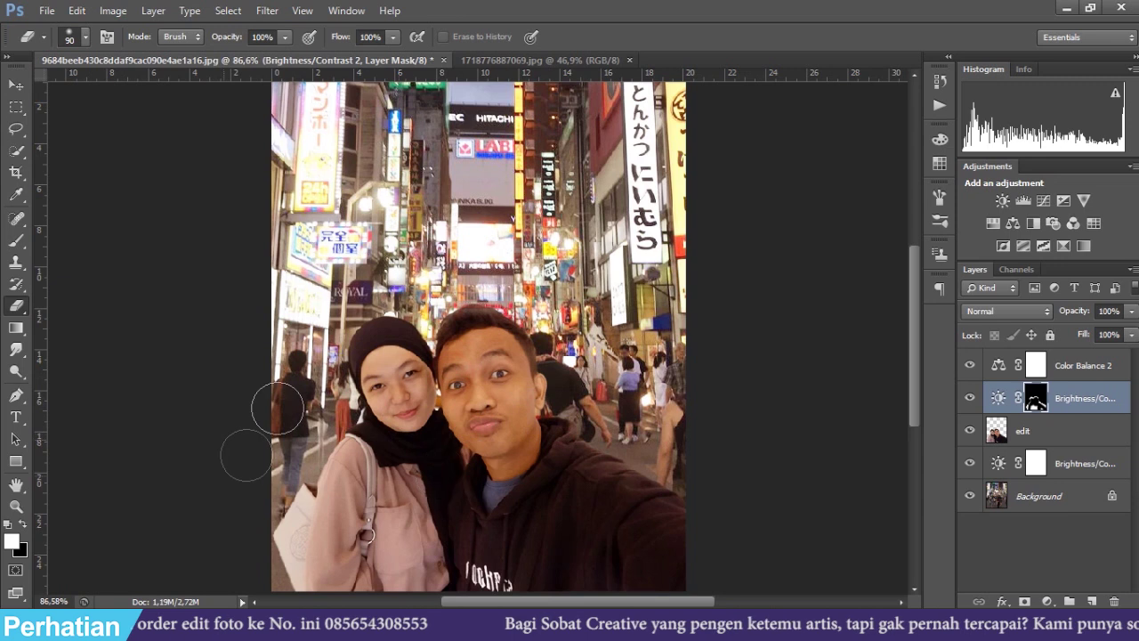
Compare the image with the upper Brightness/Contrast adjustment hidden and shown, and return to the Move tool.
{"action": "left_click", "coordinate": [970, 398]}
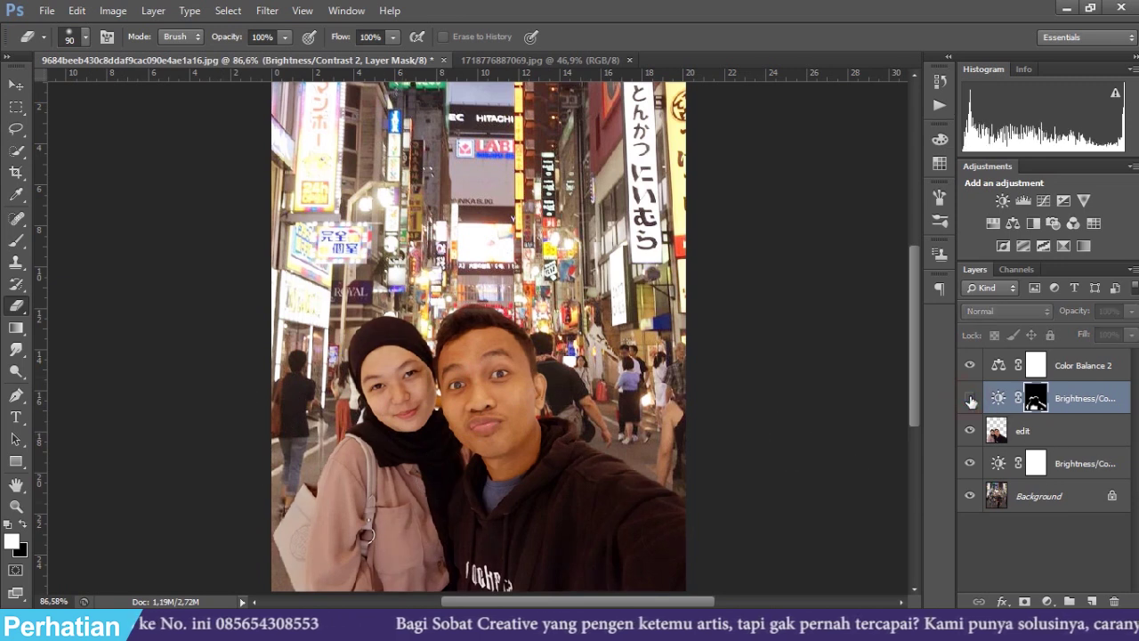
{"action": "left_click", "coordinate": [970, 398]}
{"action": "left_click", "coordinate": [969, 398]}
{"action": "left_click", "coordinate": [970, 398]}
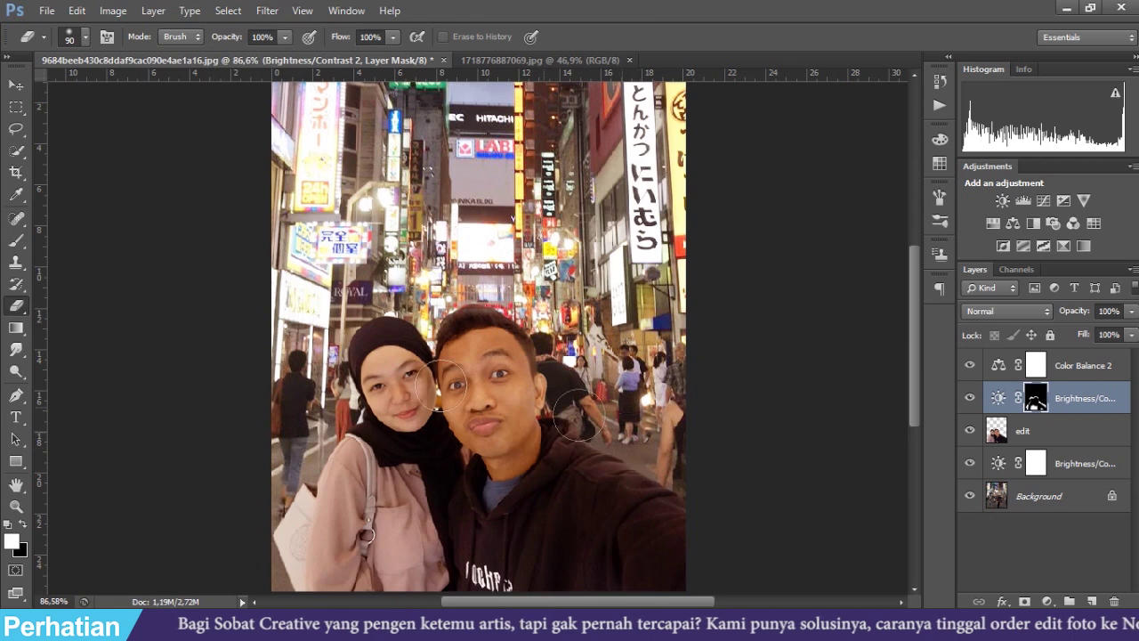
{"action": "left_click", "coordinate": [15, 84]}
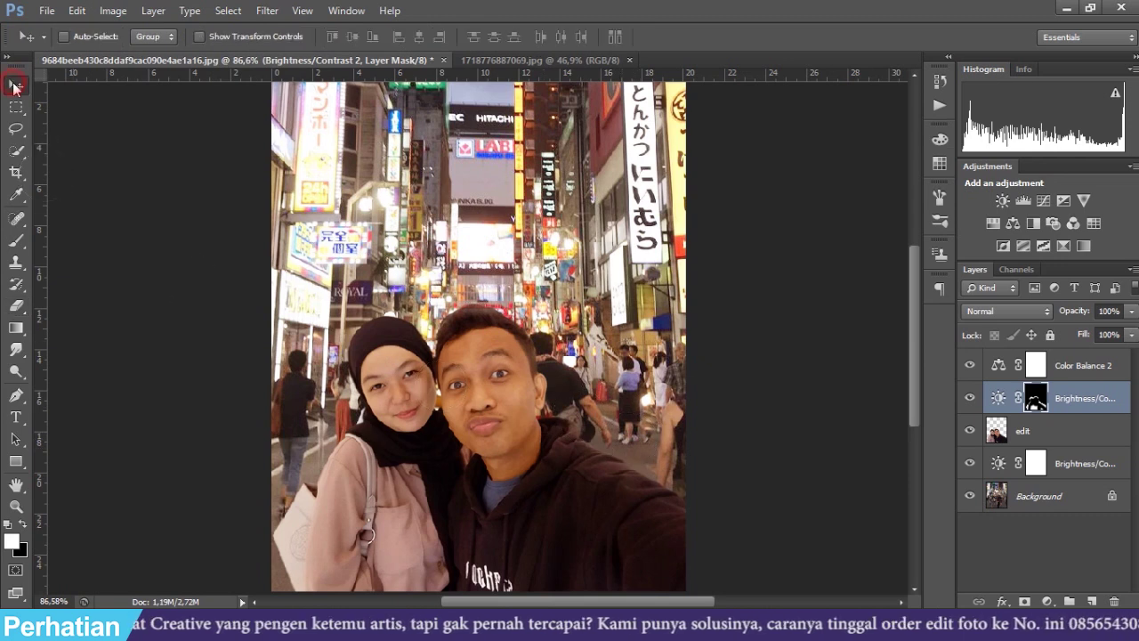
{"action": "scroll", "coordinate": [553, 316], "scroll_direction": "down", "scroll_amount": 2}
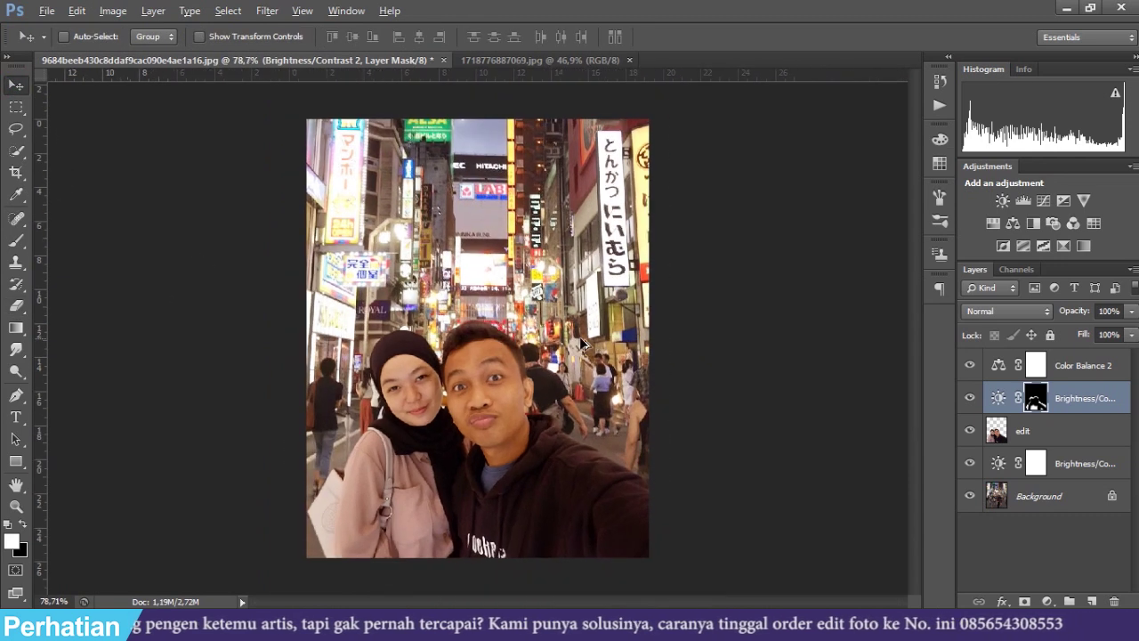
{"action": "scroll", "coordinate": [578, 338], "scroll_direction": "up", "scroll_amount": 1}
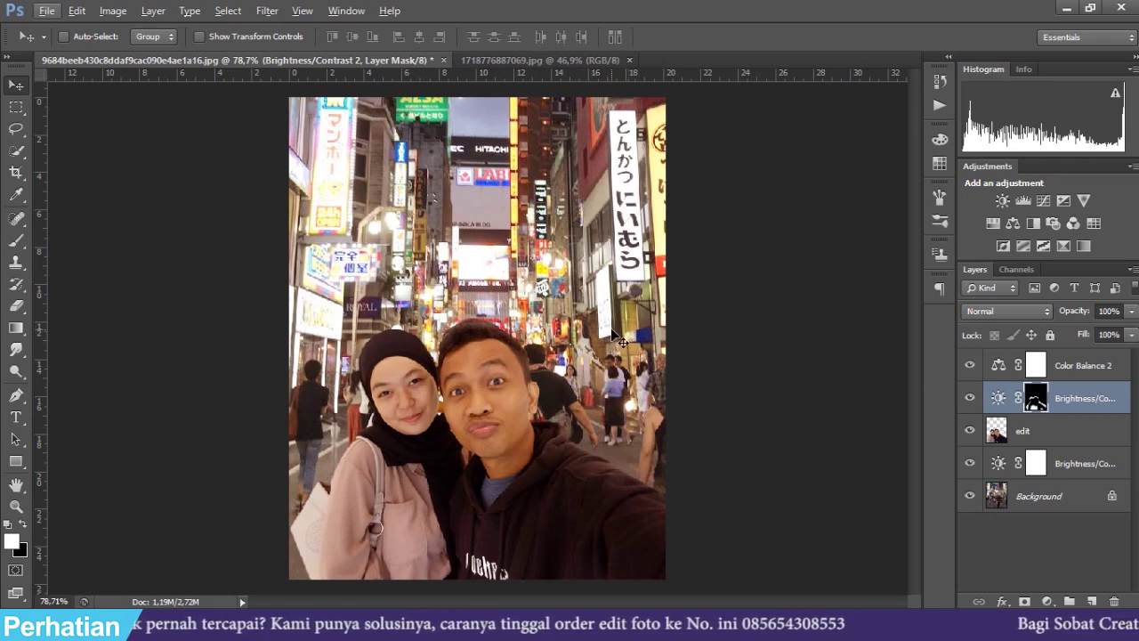
Add a Color Balance adjustment above the masked Brightness/Contrast layer with midtones at cyan-red -18, magenta-green -3 and yellow-blue +18.
{"action": "left_click", "coordinate": [1047, 602]}
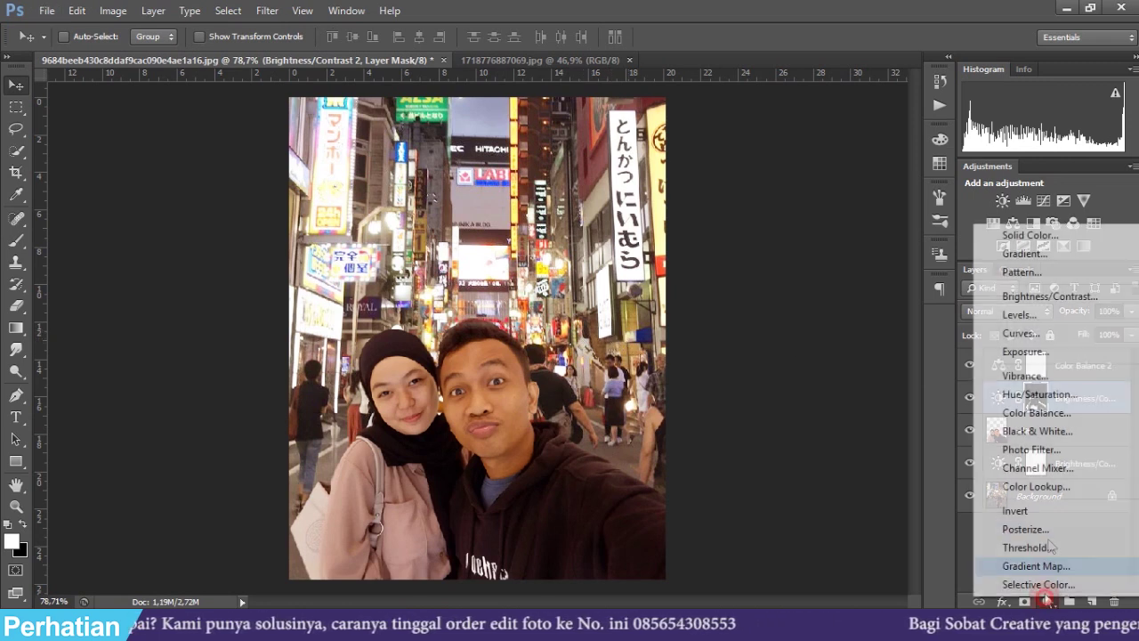
{"action": "left_click", "coordinate": [1012, 409]}
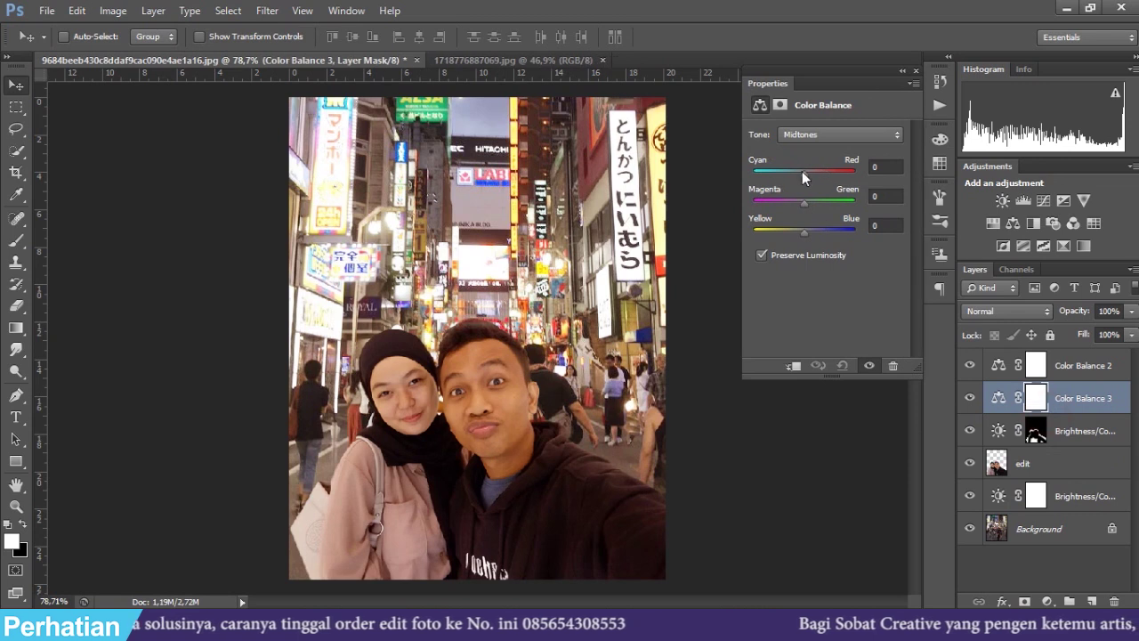
{"action": "left_click_drag", "start_coordinate": [792, 171], "coordinate": [795, 171]}
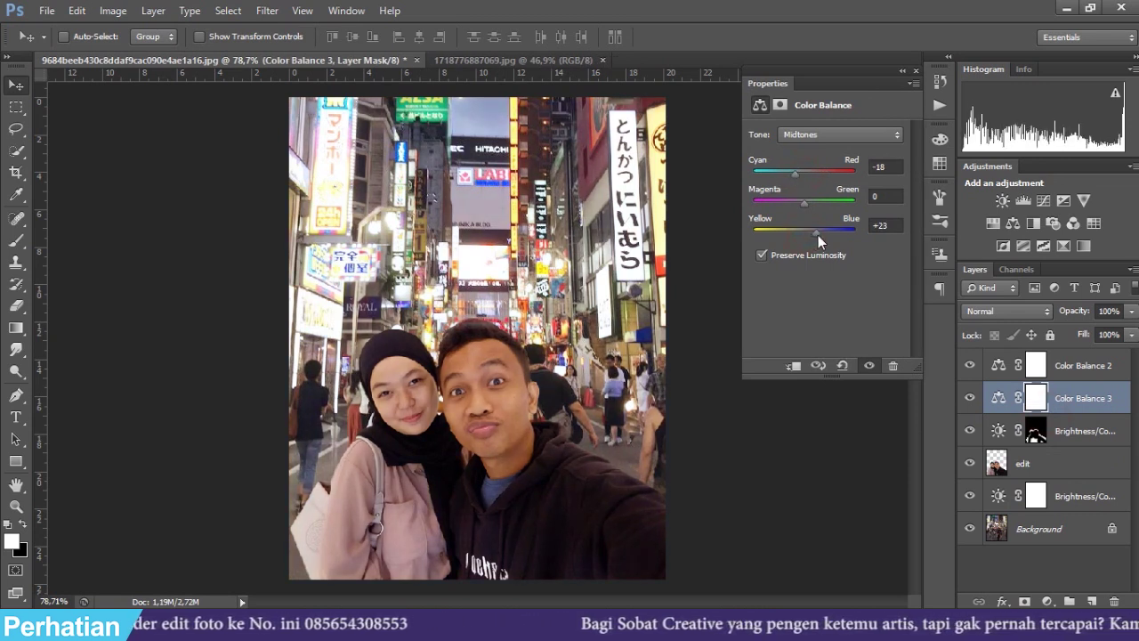
{"action": "left_click_drag", "start_coordinate": [818, 235], "coordinate": [813, 235]}
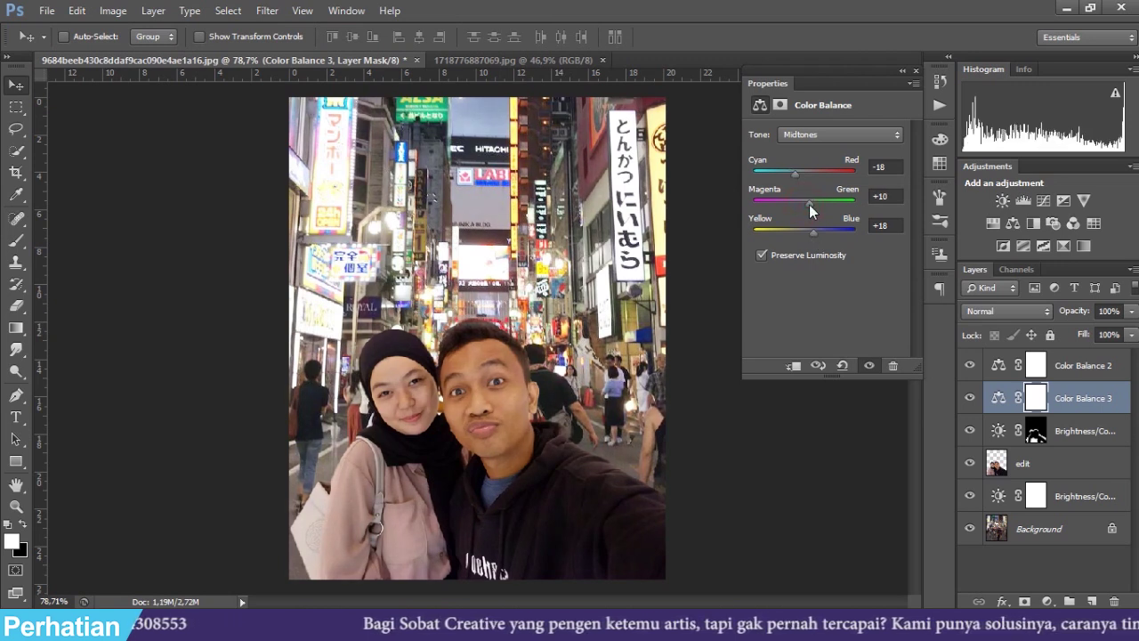
{"action": "left_click_drag", "start_coordinate": [810, 204], "coordinate": [802, 206]}
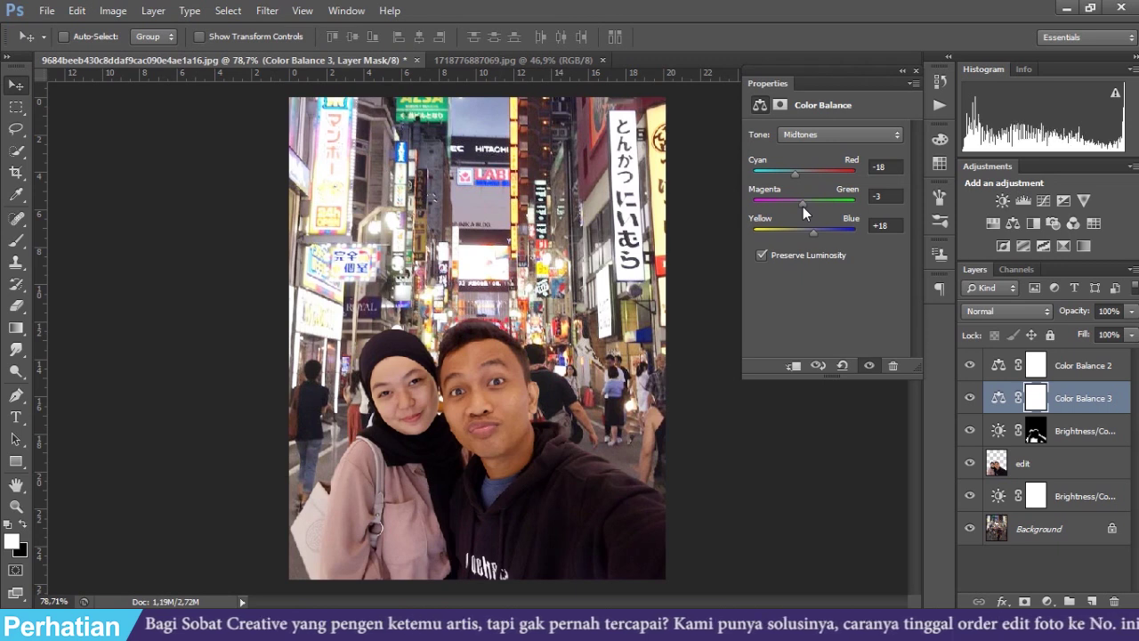
{"action": "left_click", "coordinate": [916, 72]}
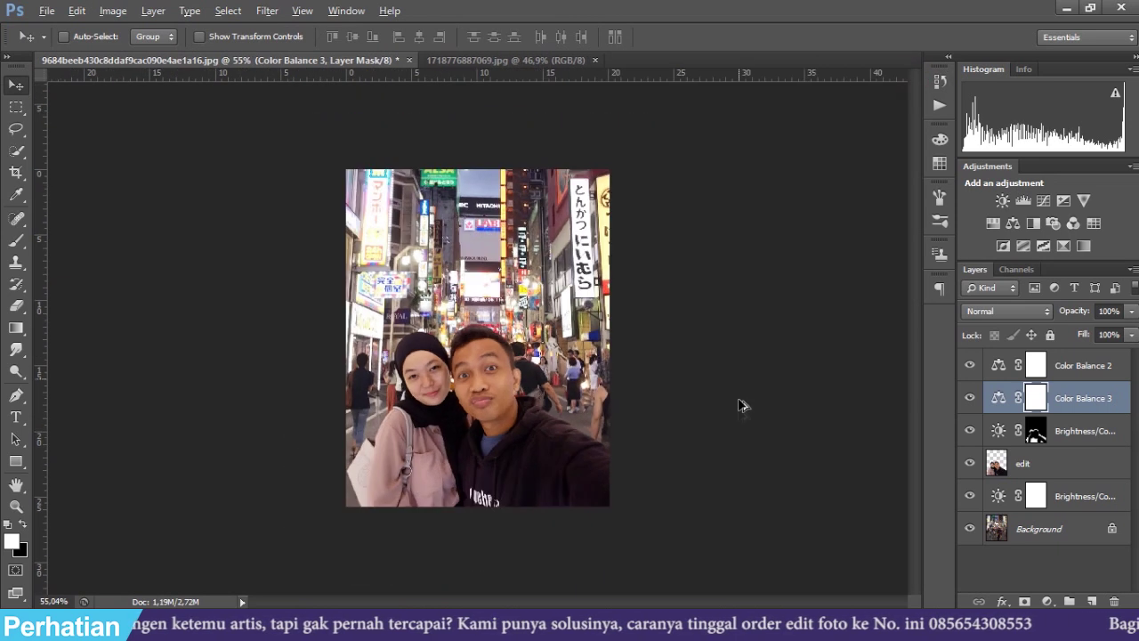
Examine the composite up close and as a whole to judge how the couple blends with the night street.
{"action": "scroll", "coordinate": [663, 462], "scroll_direction": "up", "scroll_amount": 1}
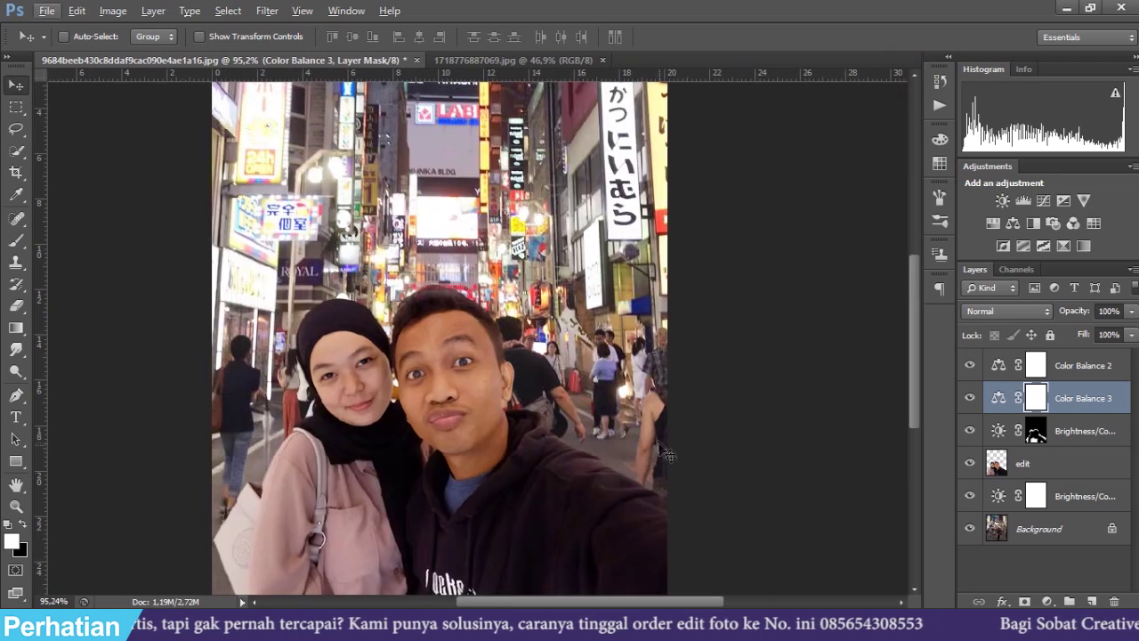
{"action": "scroll", "coordinate": [672, 457], "scroll_direction": "down", "scroll_amount": 2}
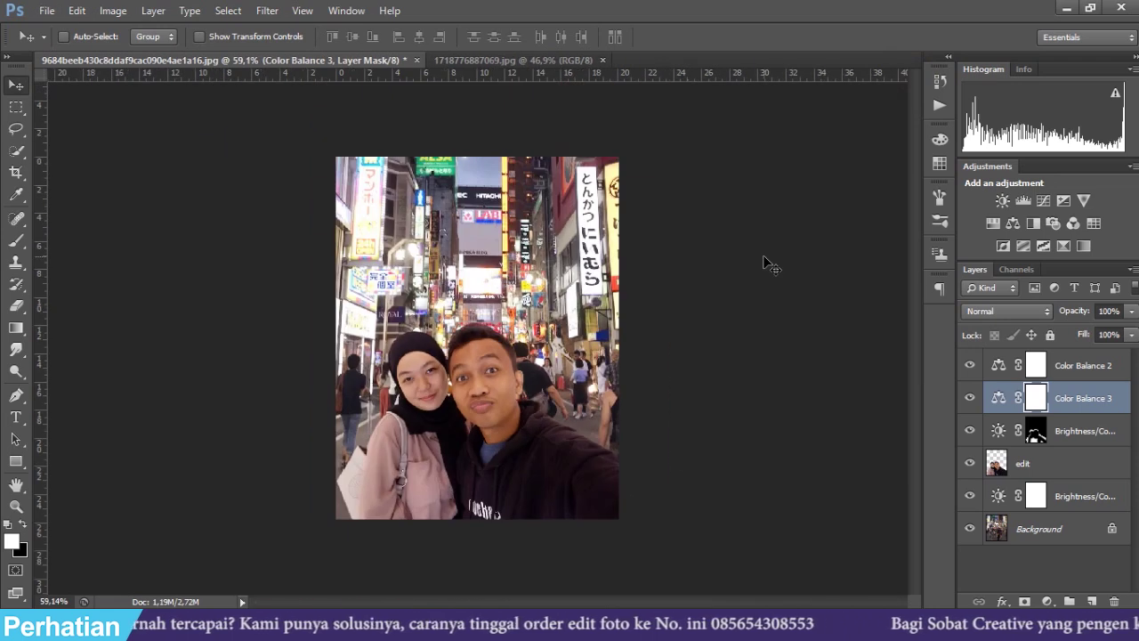
{"action": "scroll", "coordinate": [549, 300], "scroll_direction": "up", "scroll_amount": 1}
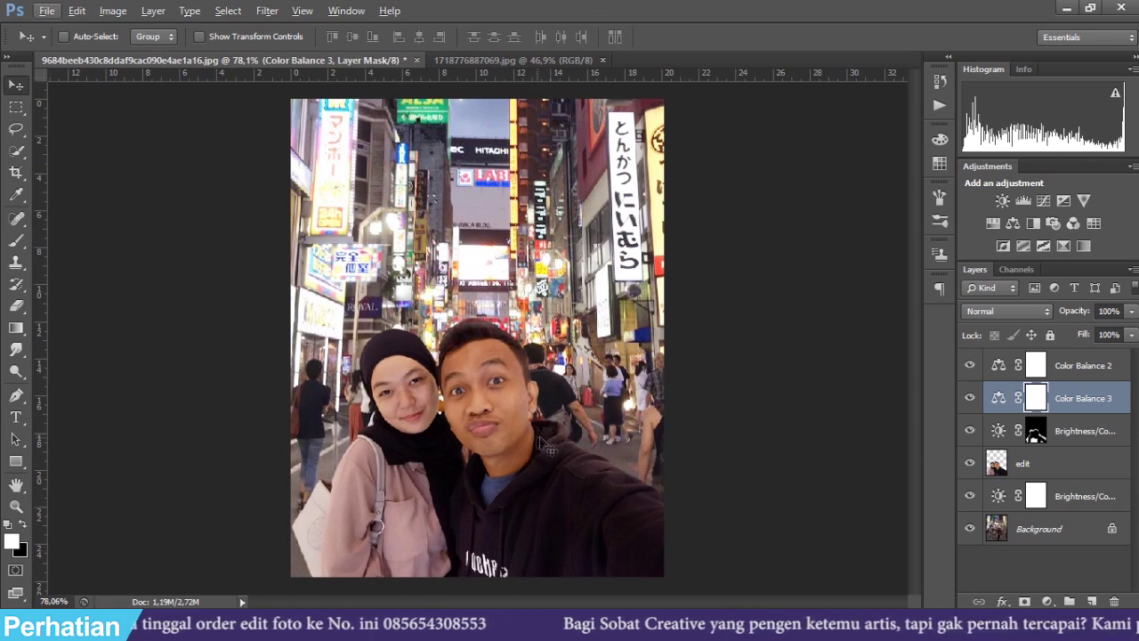
{"action": "scroll", "coordinate": [578, 445], "scroll_direction": "up", "scroll_amount": 1}
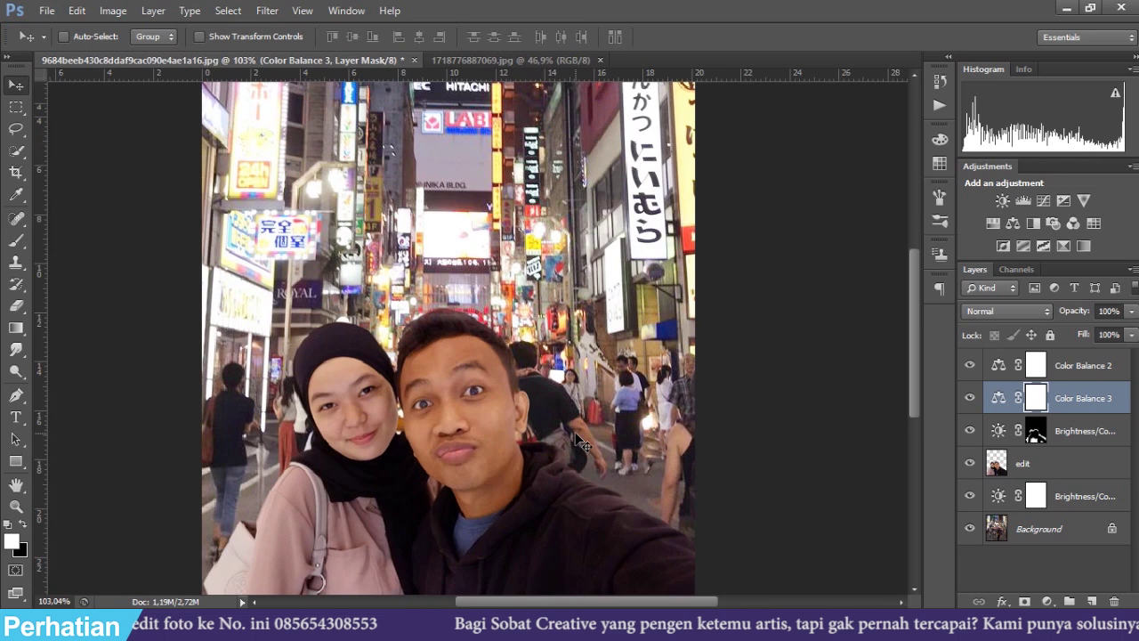
{"action": "scroll", "coordinate": [583, 442], "scroll_direction": "down", "scroll_amount": 3}
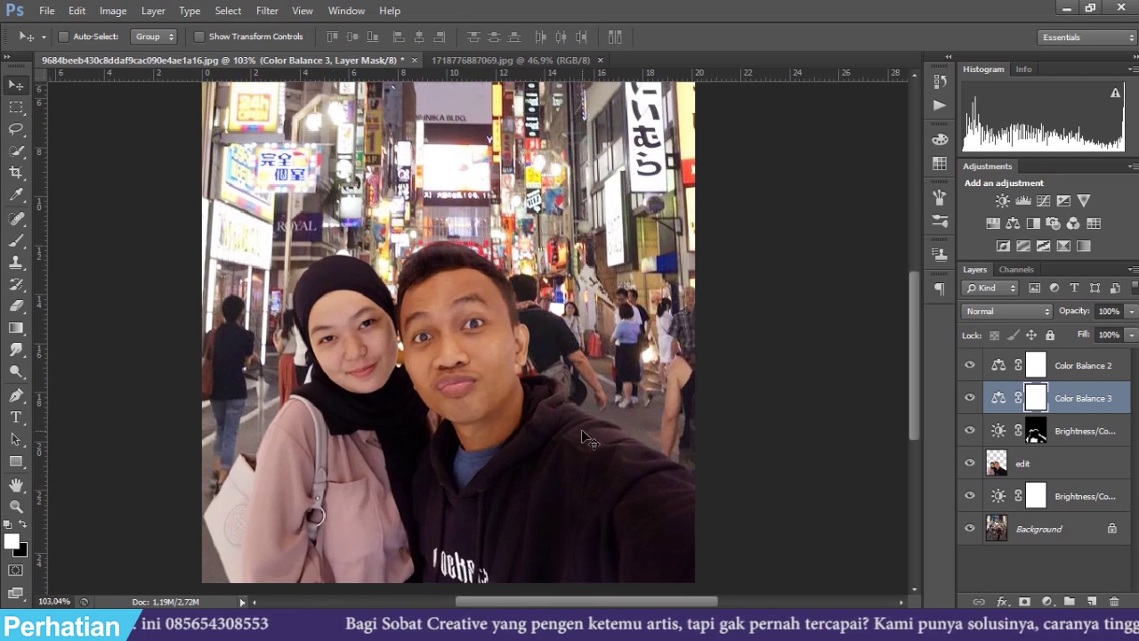
{"action": "scroll", "coordinate": [581, 428], "scroll_direction": "down", "scroll_amount": 1}
{"action": "scroll", "coordinate": [694, 471], "scroll_direction": "up", "scroll_amount": 1}
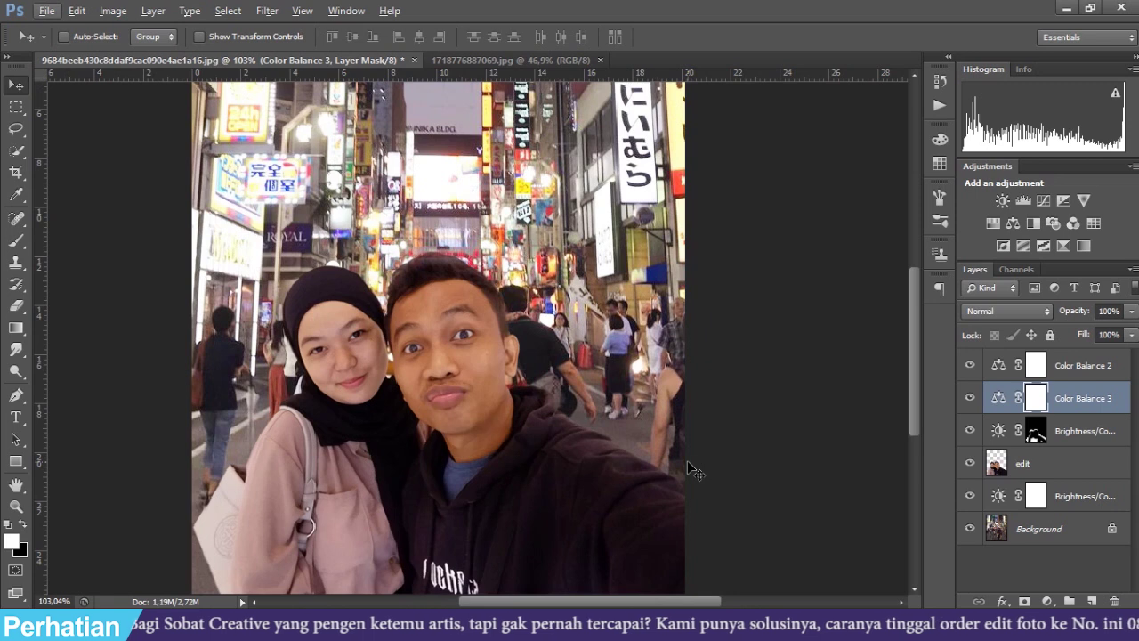
{"action": "scroll", "coordinate": [694, 471], "scroll_direction": "down", "scroll_amount": 2}
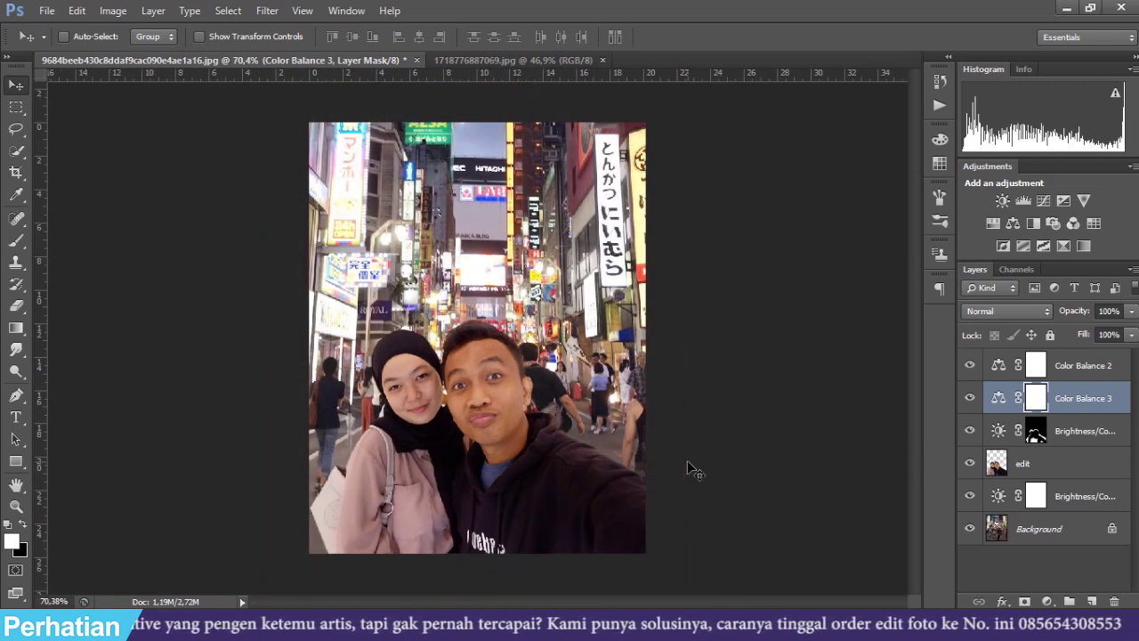
{"action": "scroll", "coordinate": [694, 471], "scroll_direction": "up", "scroll_amount": 1}
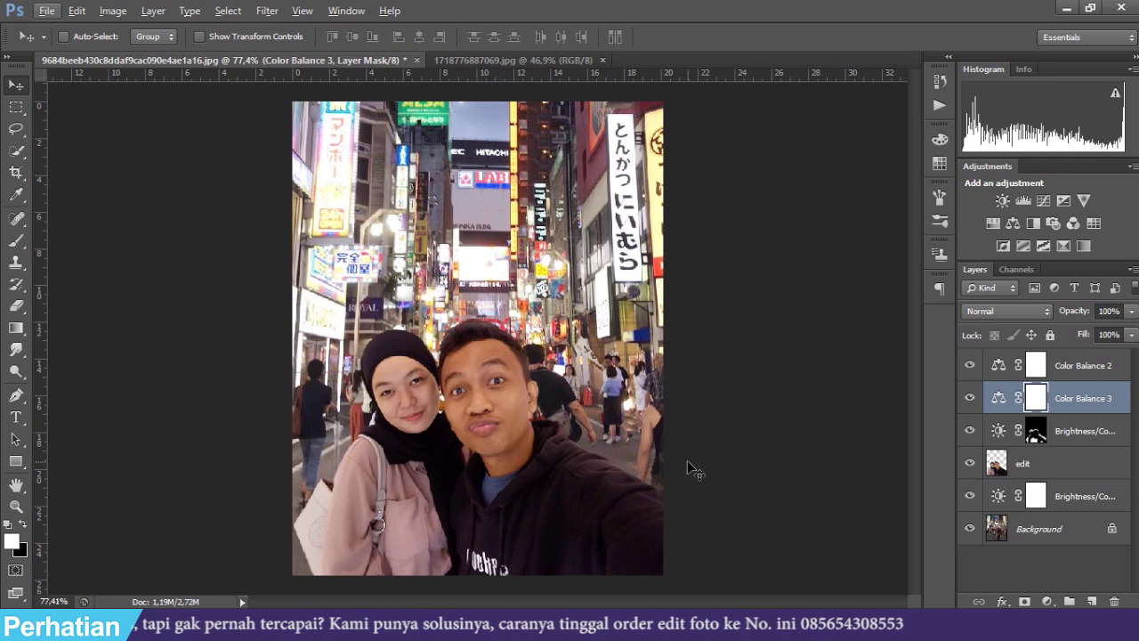
{"action": "scroll", "coordinate": [694, 471], "scroll_direction": "up", "scroll_amount": 1}
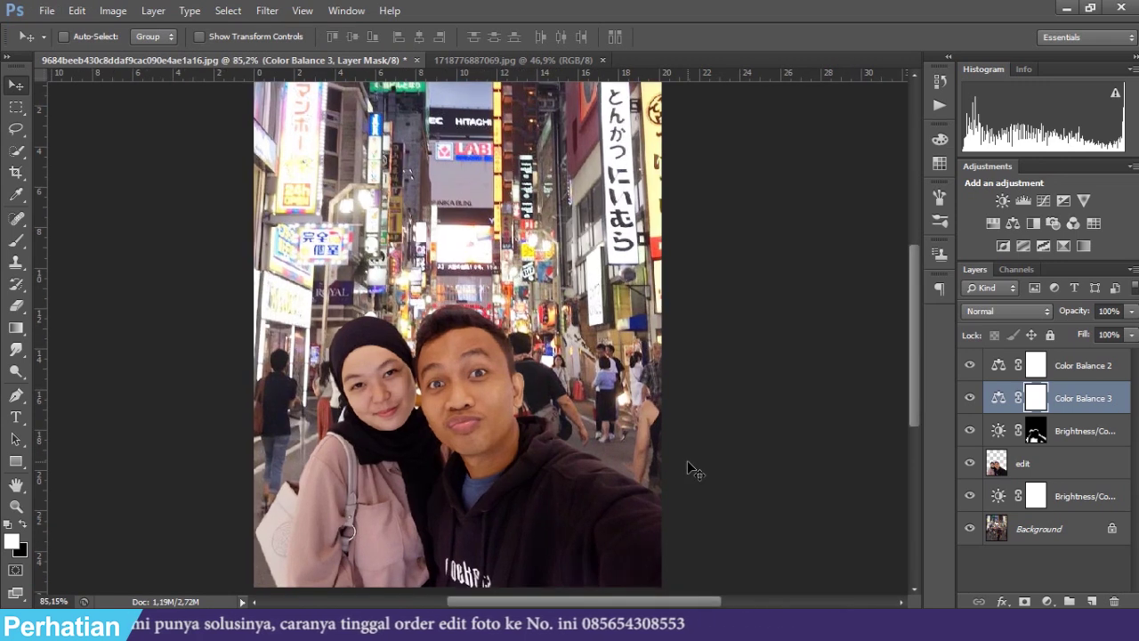
{"action": "scroll", "coordinate": [694, 471], "scroll_direction": "up", "scroll_amount": 1}
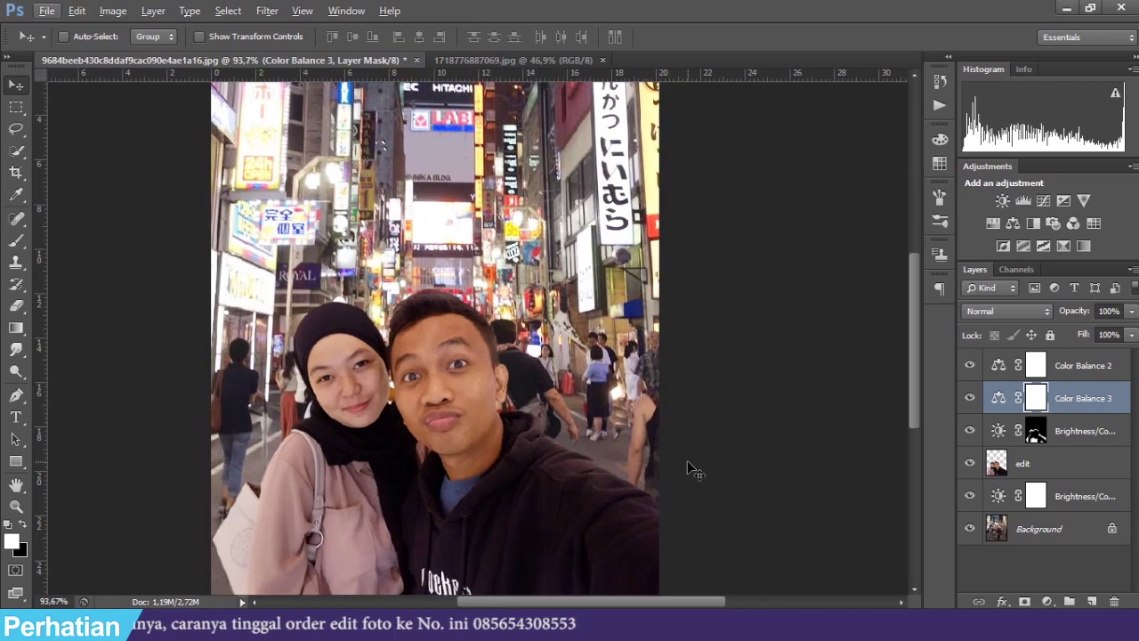